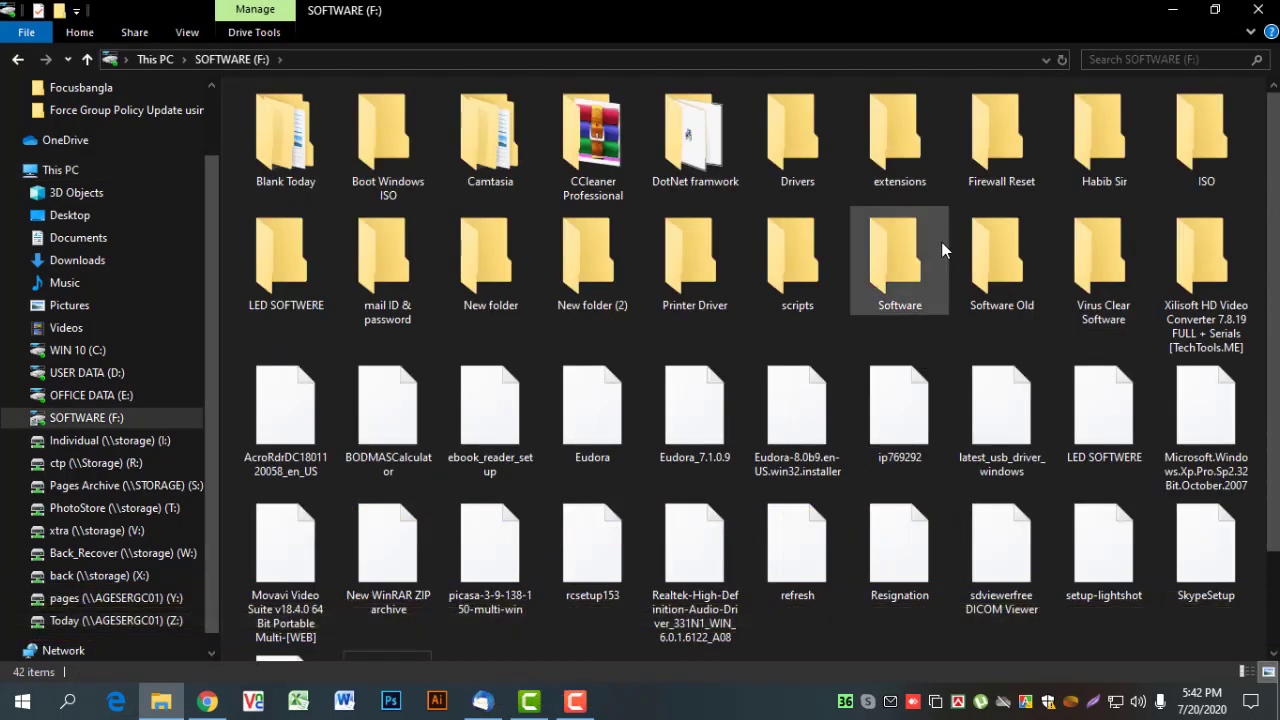
- Open the Software folder on drive F: to list its 23 items
{"action": "left_click", "coordinate": [911, 284]}
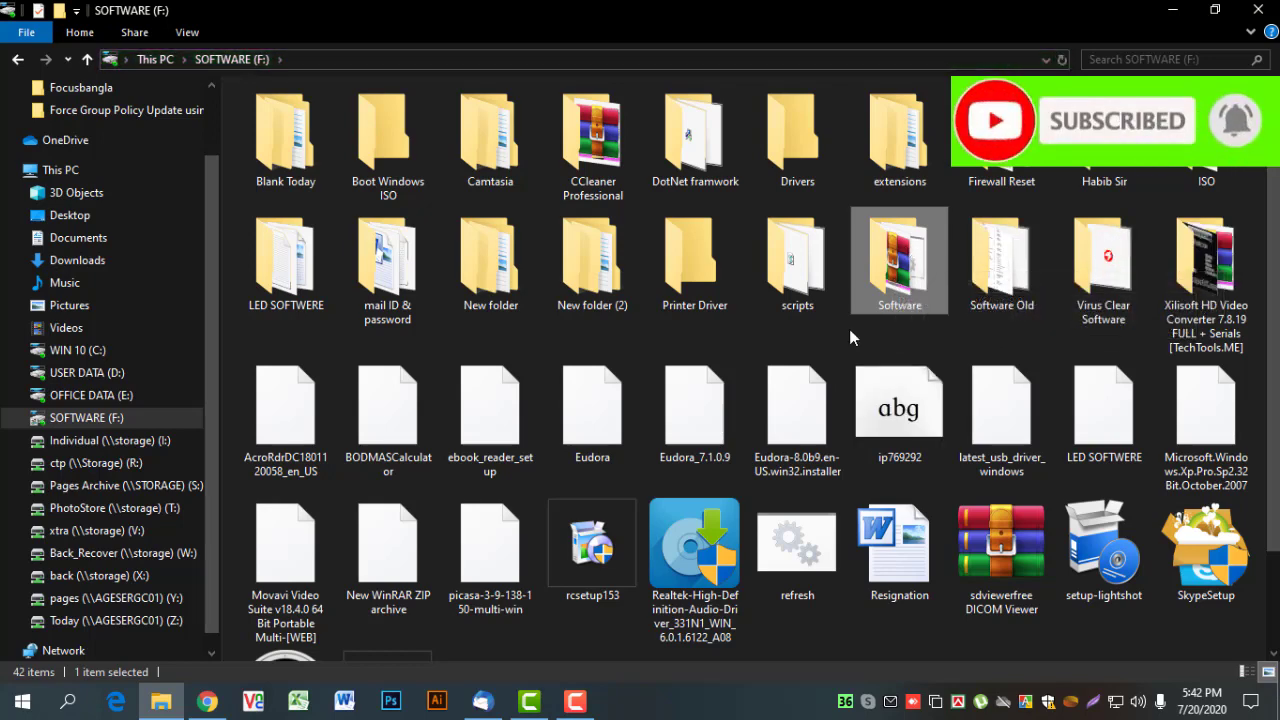
{"action": "right_click", "coordinate": [849, 329]}
{"action": "left_click", "coordinate": [897, 264]}
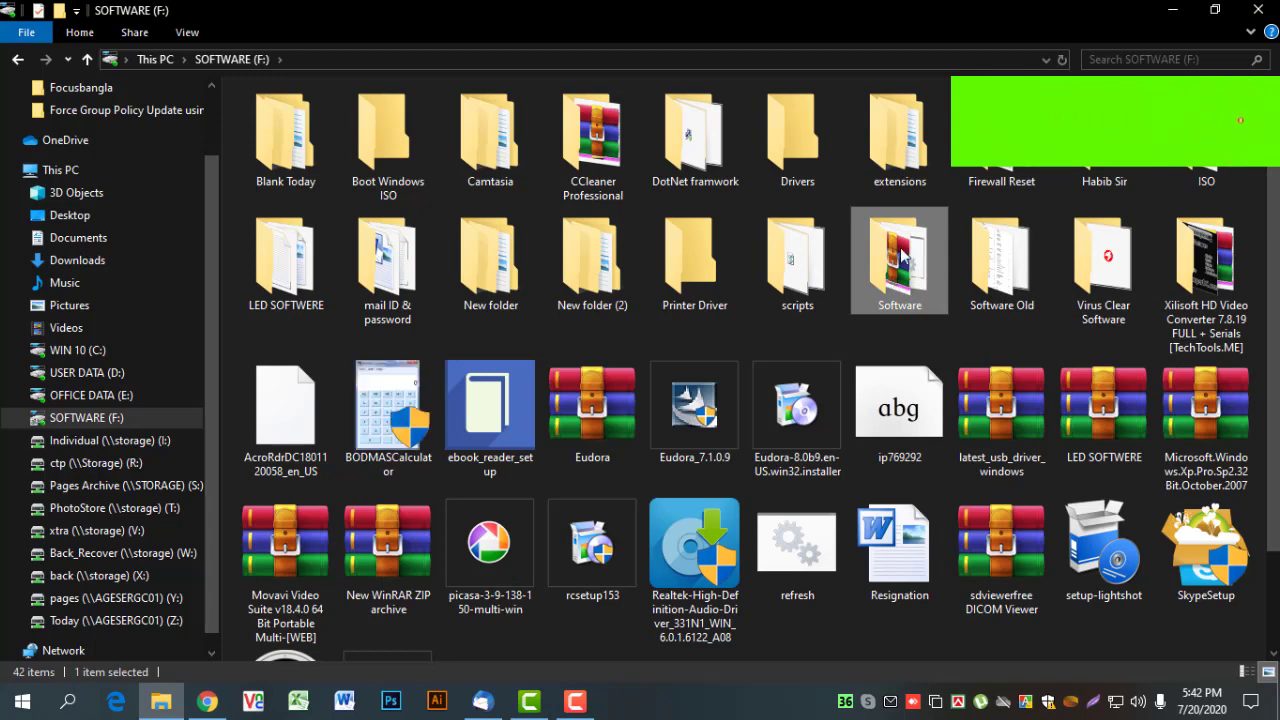
{"action": "double_click", "coordinate": [902, 257]}
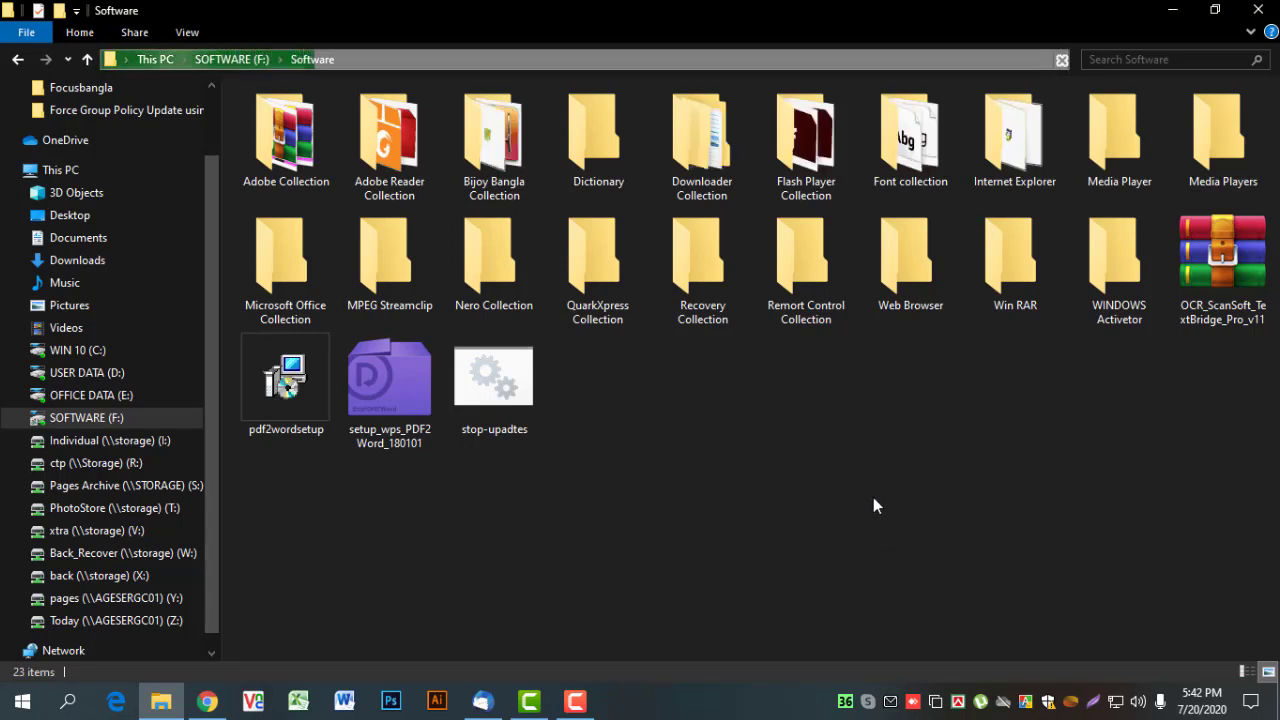
- Go through Remort Control Collection and realvnc enterprise into RealVNC.Enterprise.v5.0.5.Incl.Keymaker-ZWT, each in Large icons view
{"action": "left_click", "coordinate": [806, 272]}
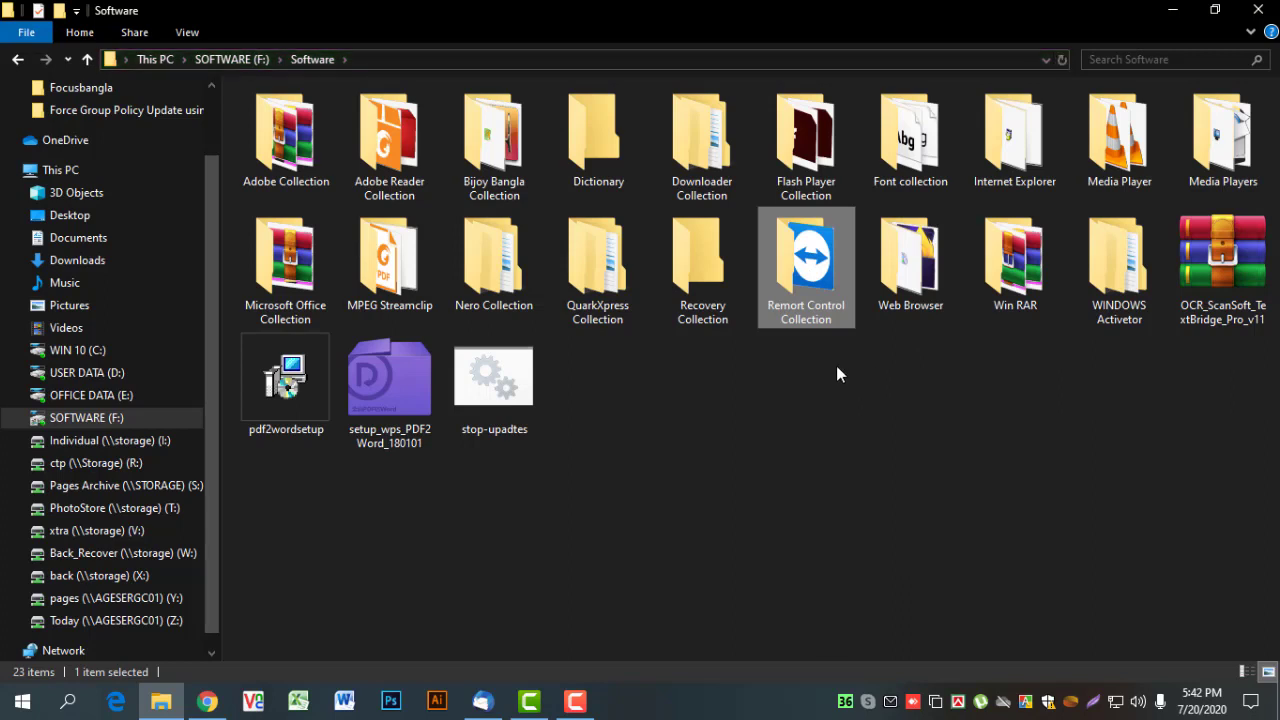
{"action": "double_click", "coordinate": [808, 265]}
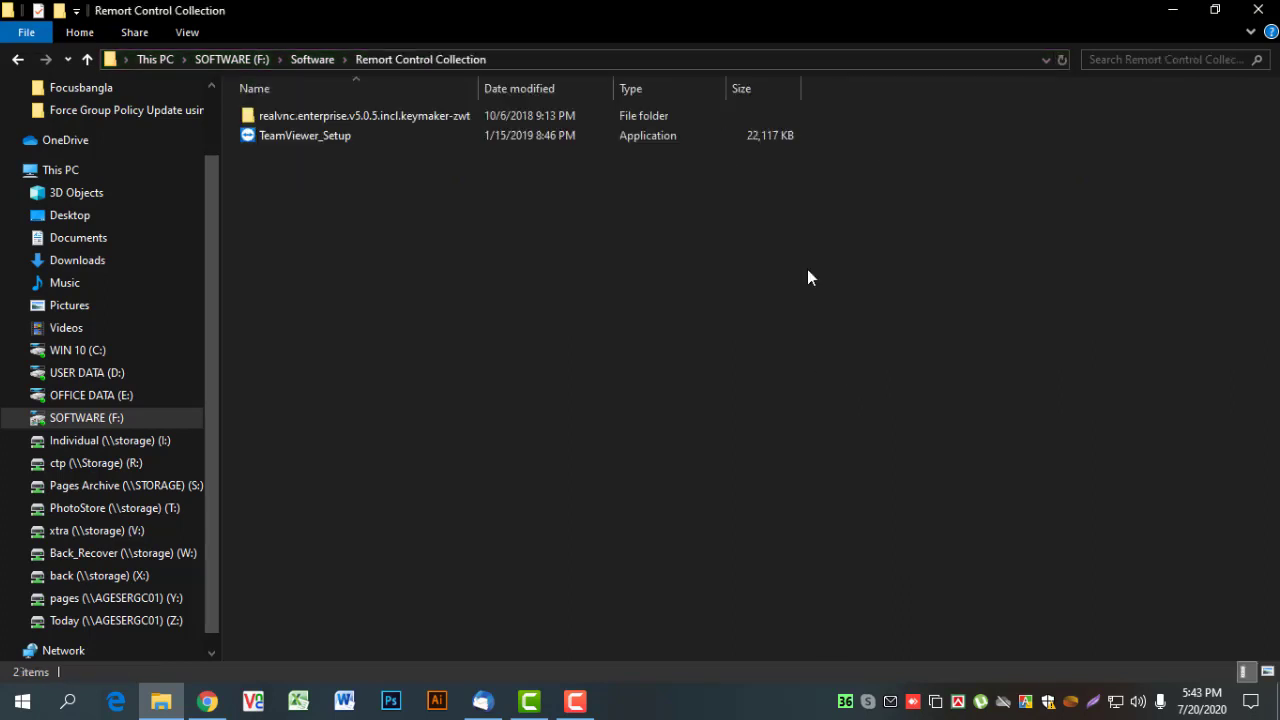
{"action": "left_click", "coordinate": [1267, 671]}
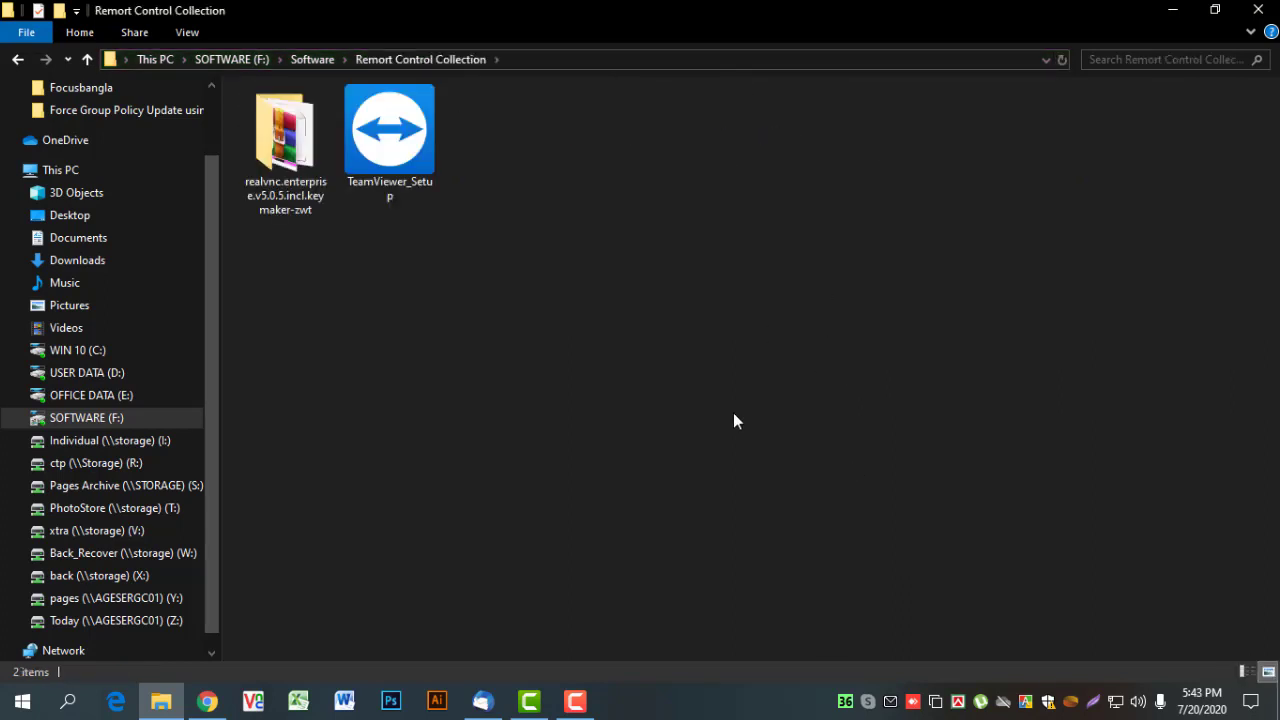
{"action": "left_click", "coordinate": [281, 147]}
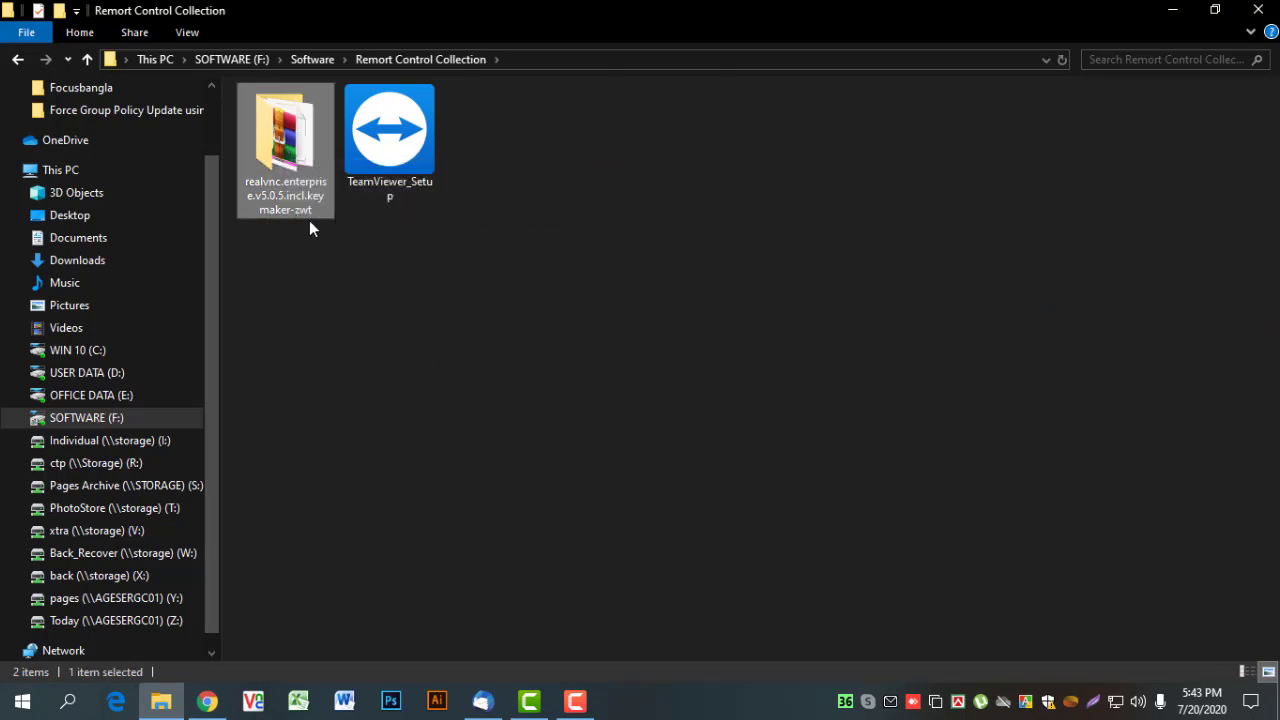
{"action": "double_click", "coordinate": [289, 143]}
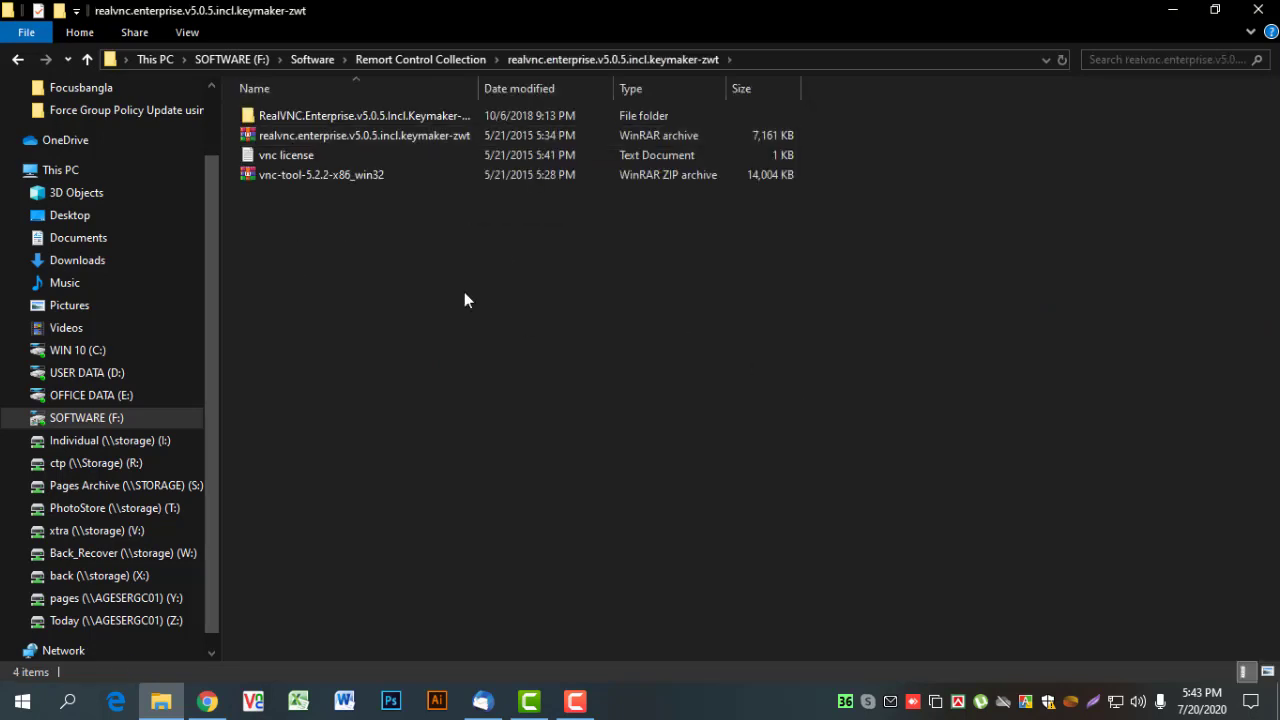
{"action": "left_click", "coordinate": [1267, 671]}
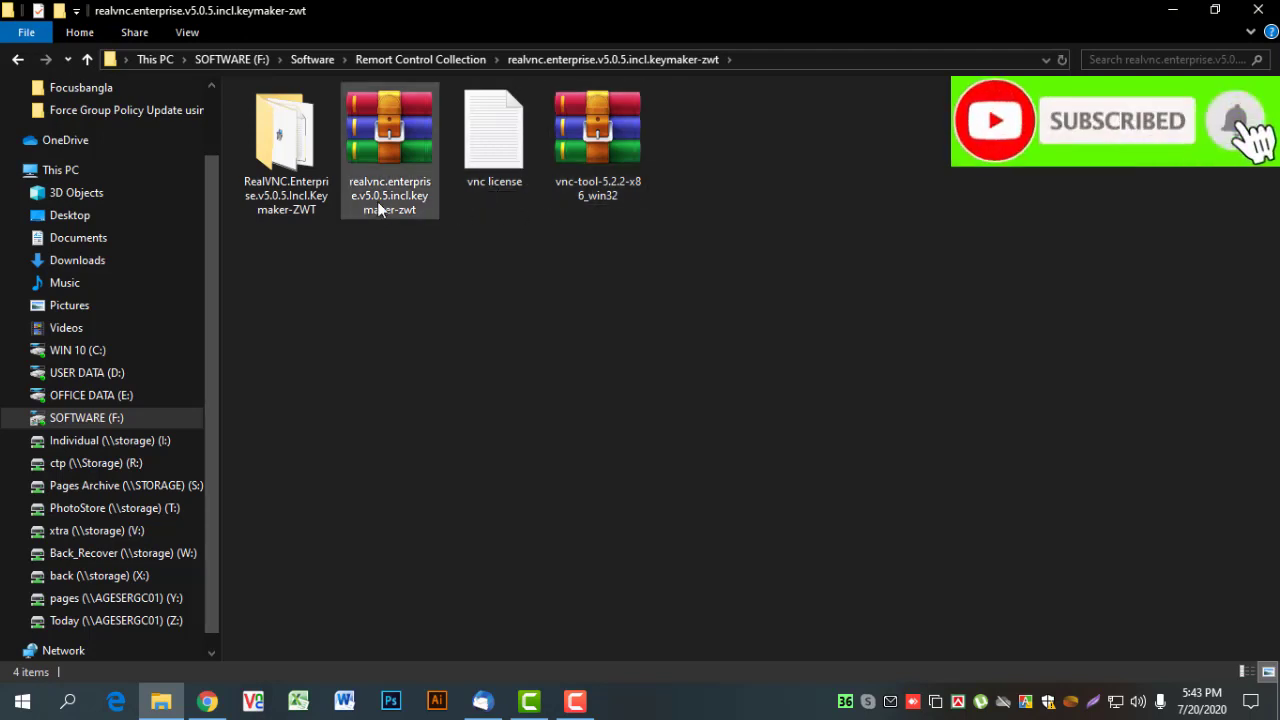
{"action": "double_click", "coordinate": [287, 163]}
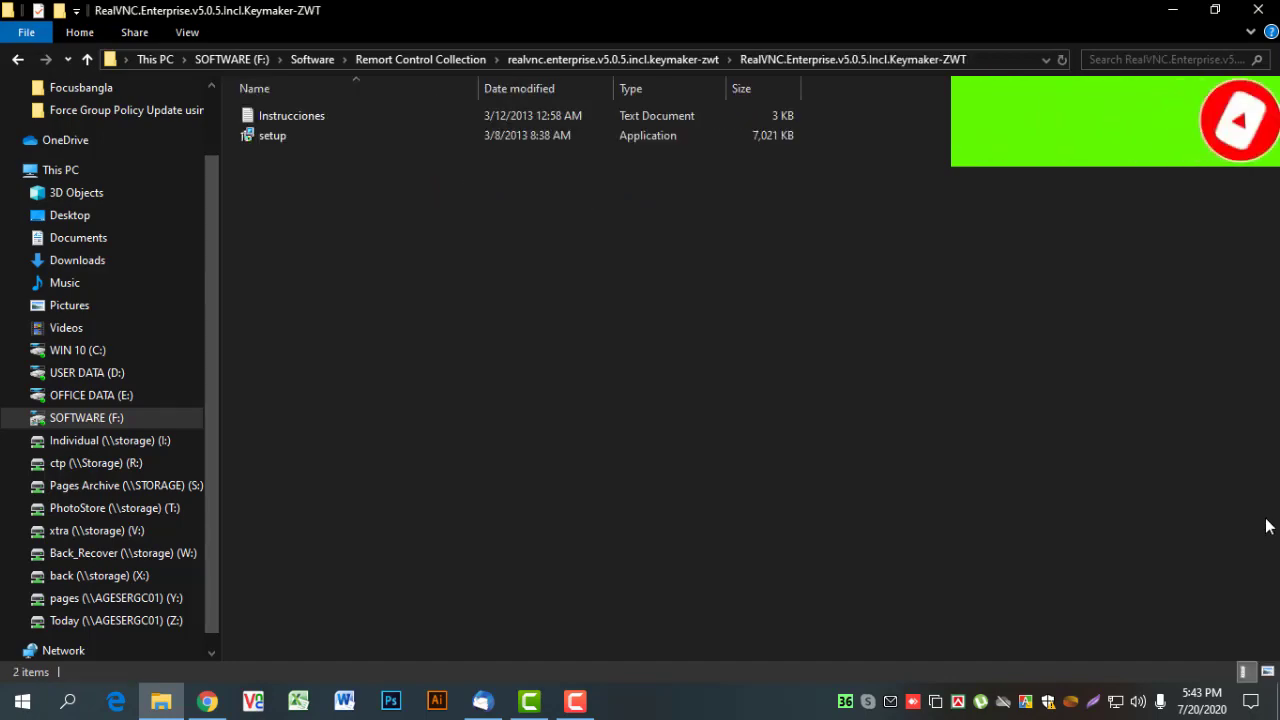
{"action": "left_click", "coordinate": [1267, 671]}
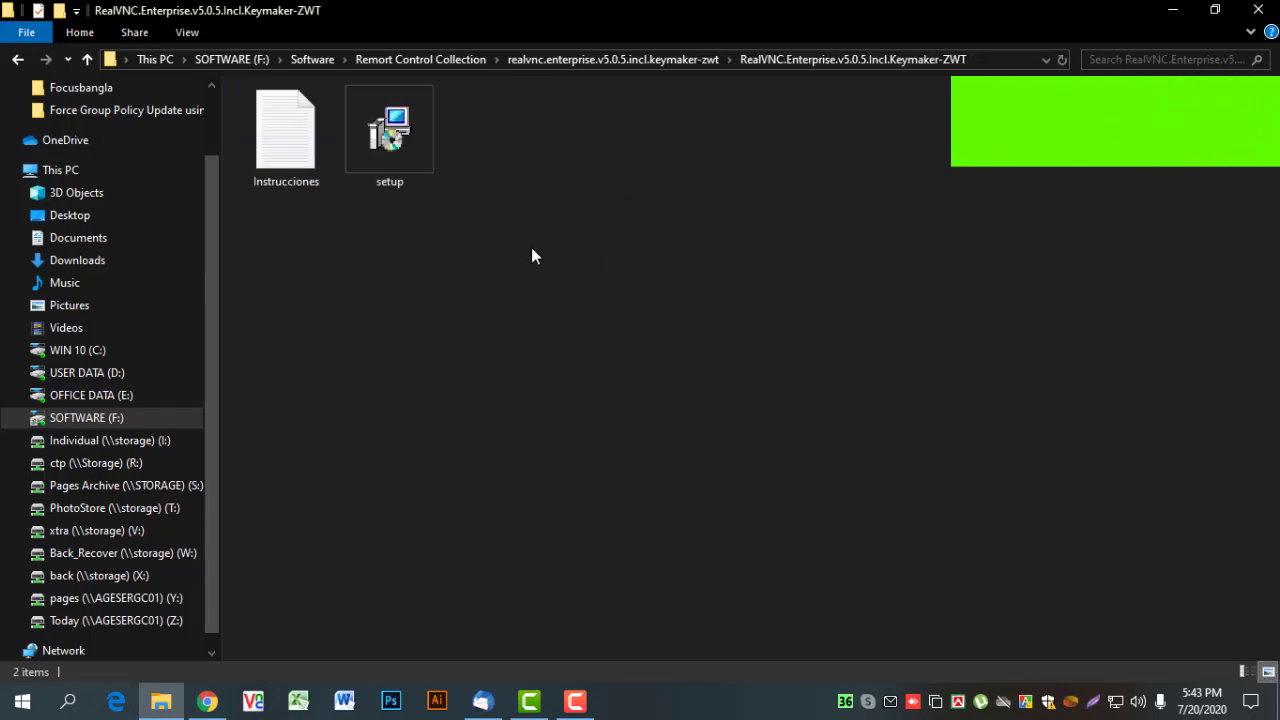
- Open the Instrucciones notes and read through the WINDOWS, MACOSX and VNC Viewer Plus sections
{"action": "double_click", "coordinate": [291, 155]}
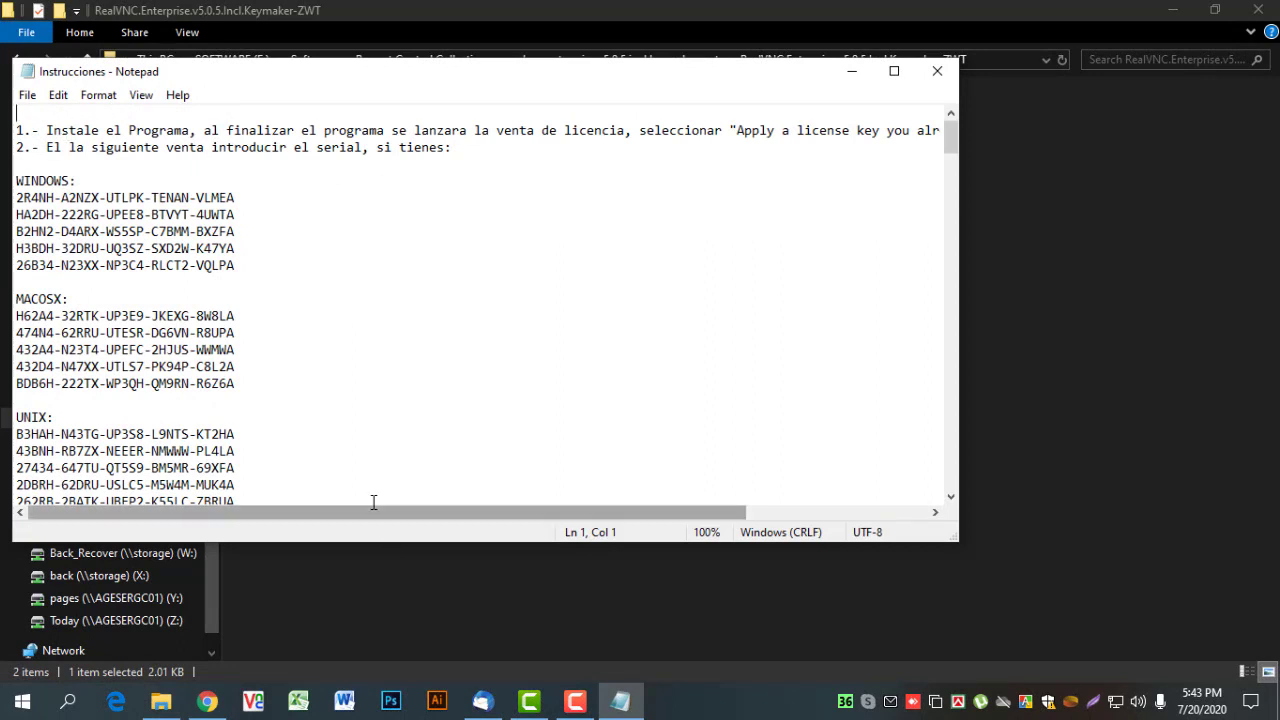
{"action": "left_click_drag", "start_coordinate": [372, 518], "coordinate": [280, 519]}
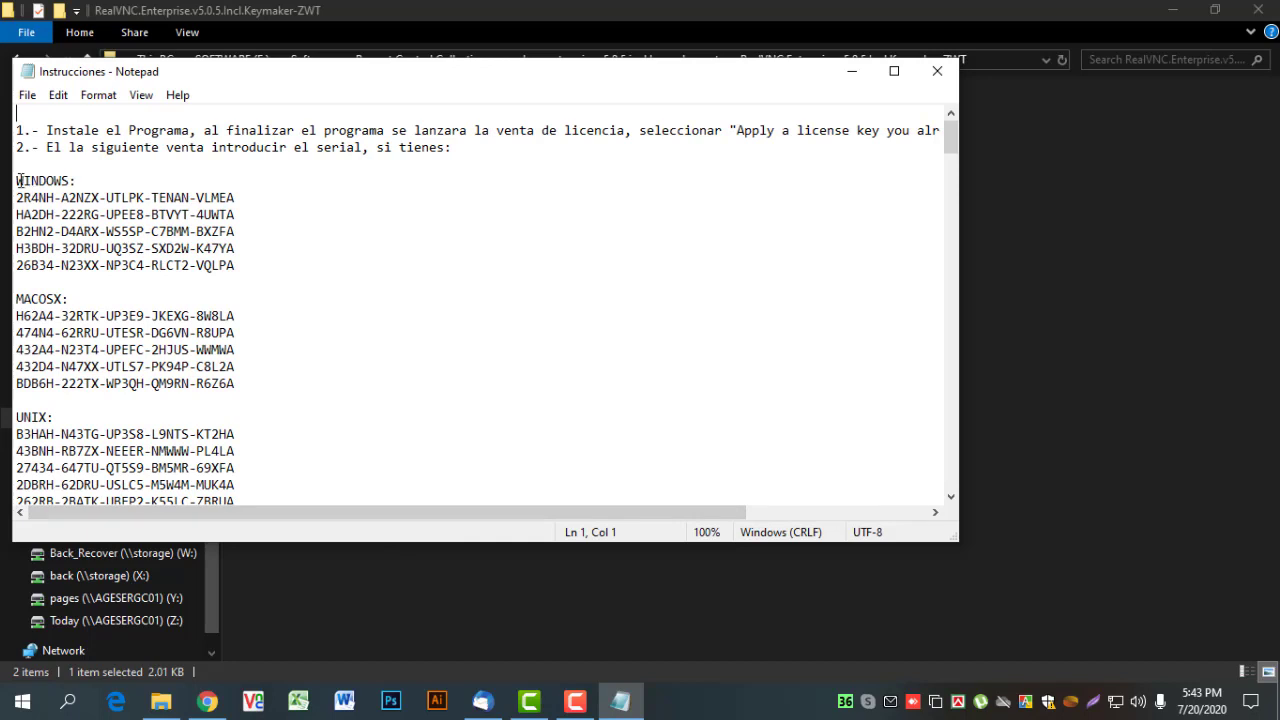
{"action": "left_click_drag", "start_coordinate": [18, 181], "coordinate": [190, 231]}
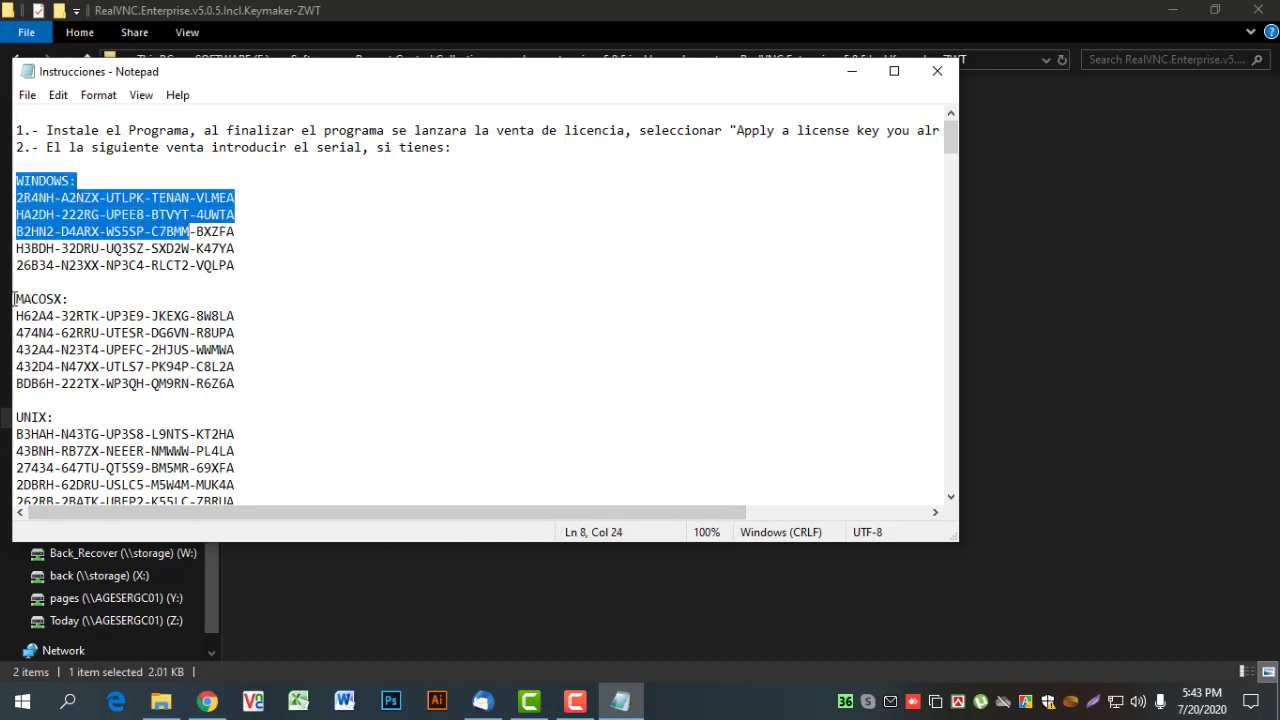
{"action": "left_click_drag", "start_coordinate": [355, 72], "coordinate": [420, 86]}
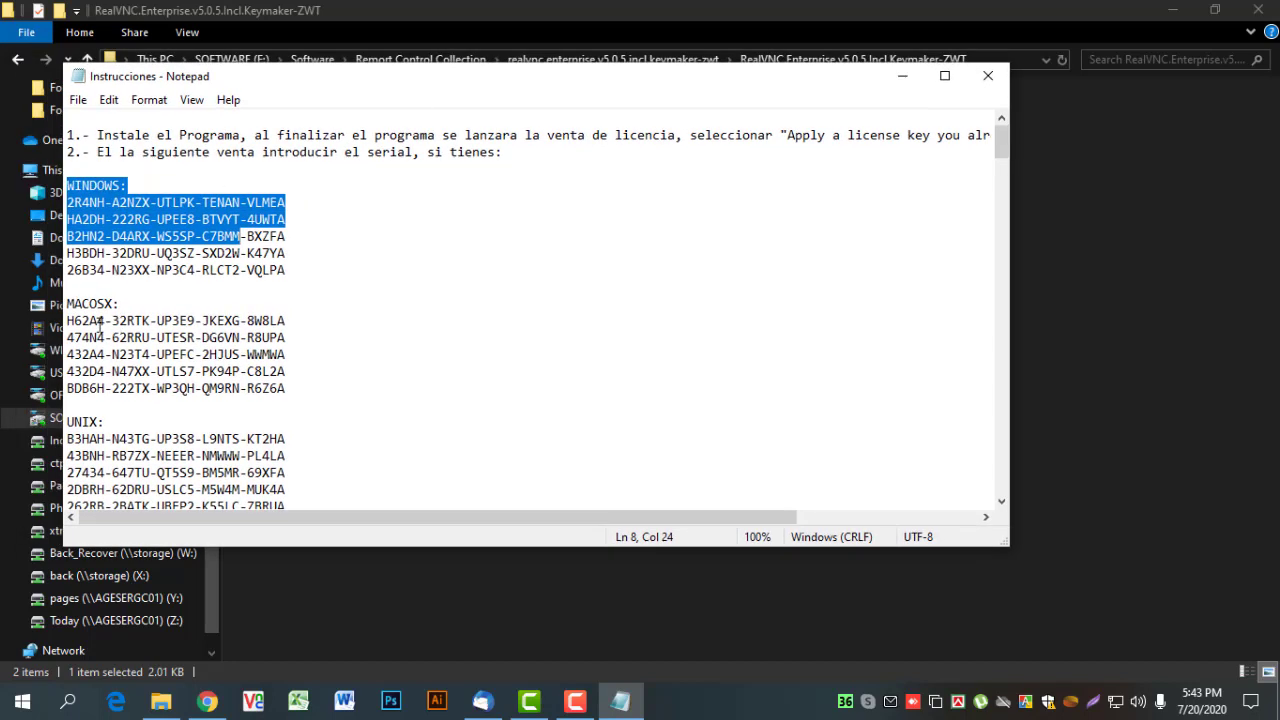
{"action": "left_click_drag", "start_coordinate": [68, 303], "coordinate": [120, 303]}
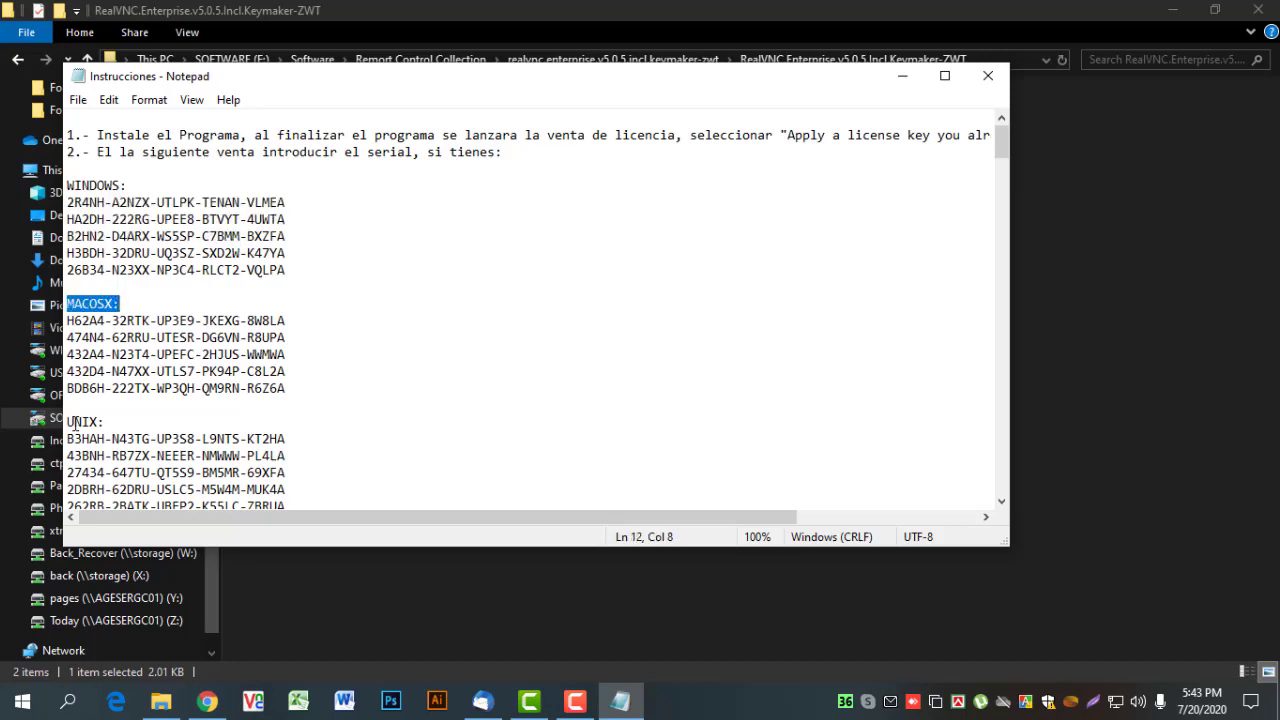
{"action": "left_click_drag", "start_coordinate": [68, 421], "coordinate": [104, 421]}
{"action": "scroll", "coordinate": [146, 396], "scroll_direction": "down", "scroll_amount": 4}
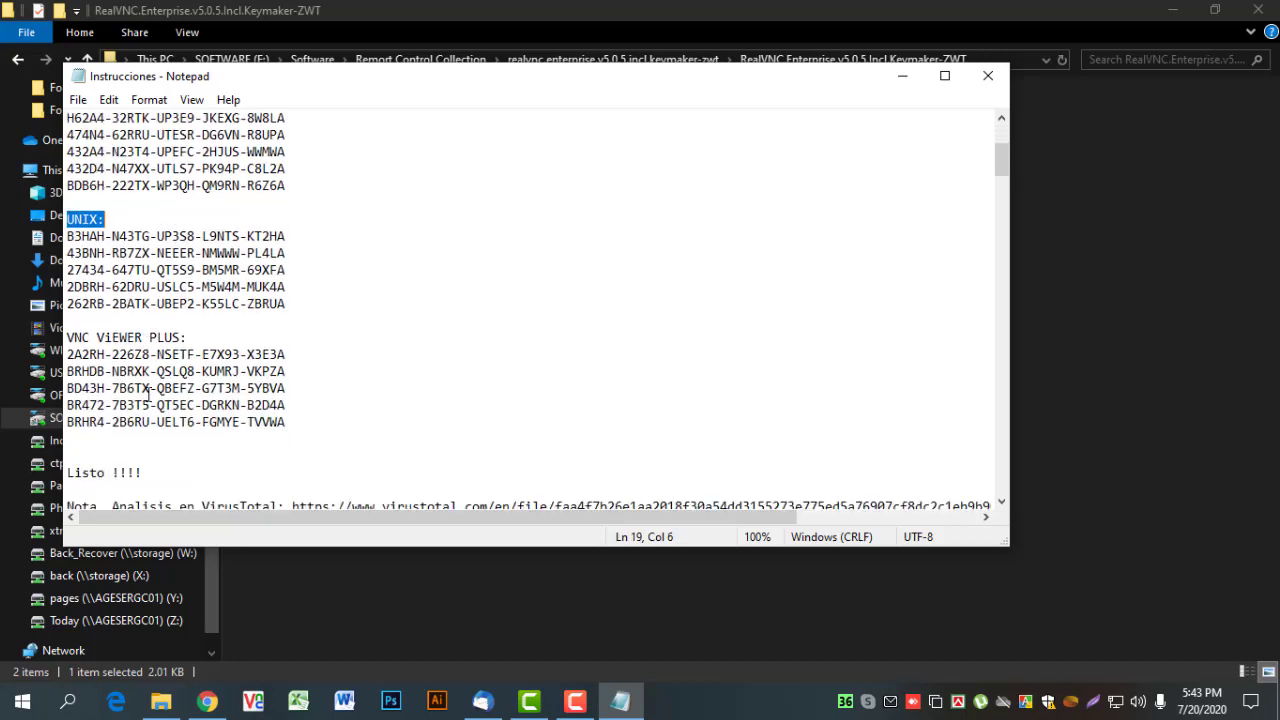
{"action": "left_click_drag", "start_coordinate": [104, 337], "coordinate": [226, 336]}
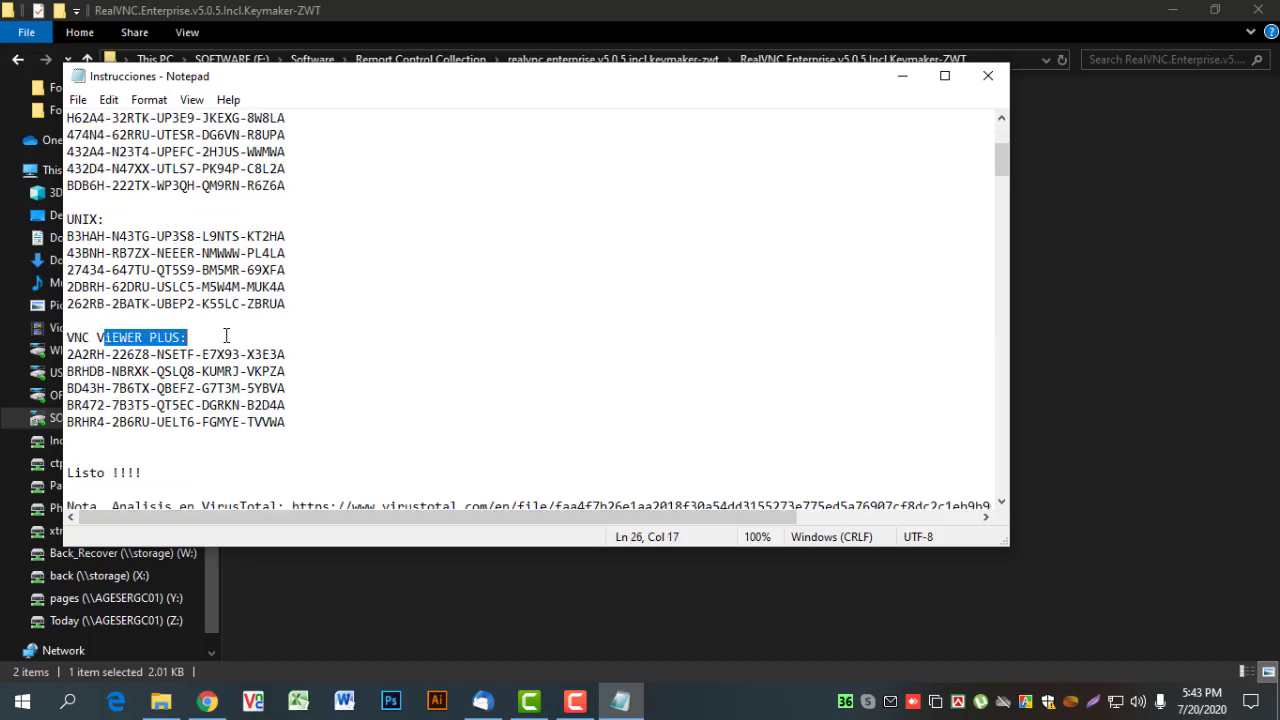
{"action": "scroll", "coordinate": [222, 335], "scroll_direction": "down", "scroll_amount": 5}
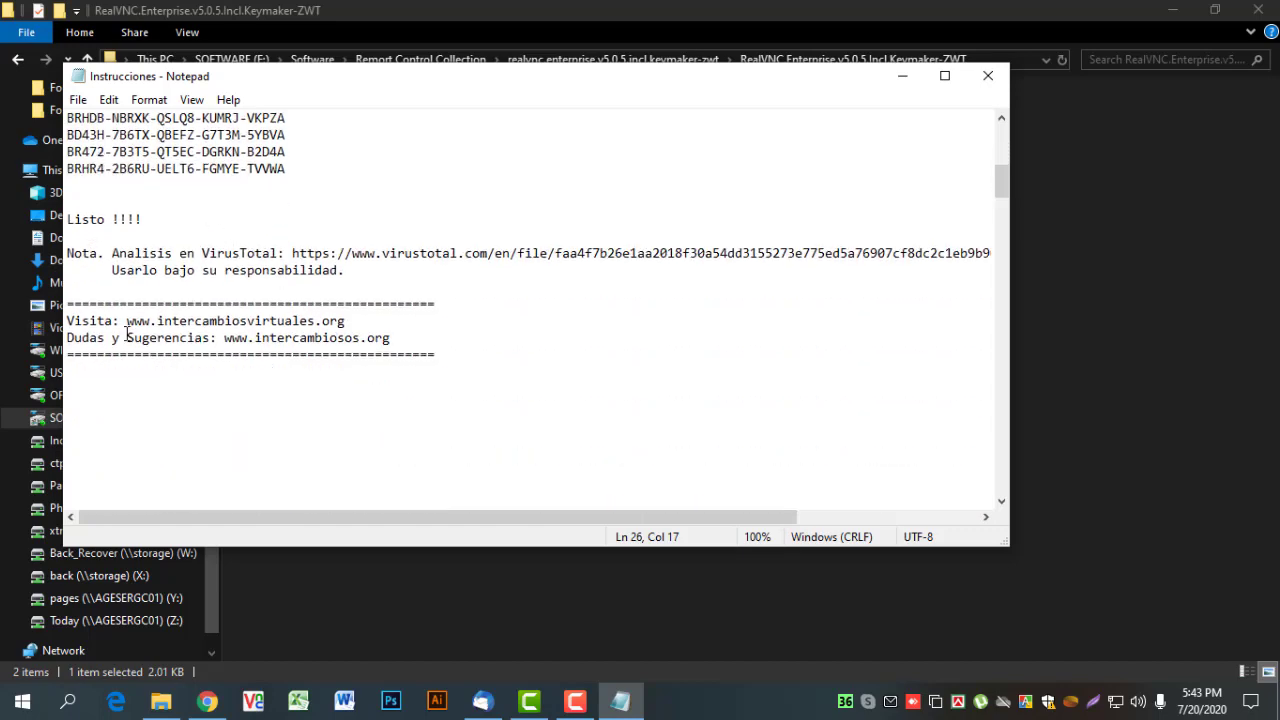
{"action": "scroll", "coordinate": [558, 360], "scroll_direction": "up", "scroll_amount": 12}
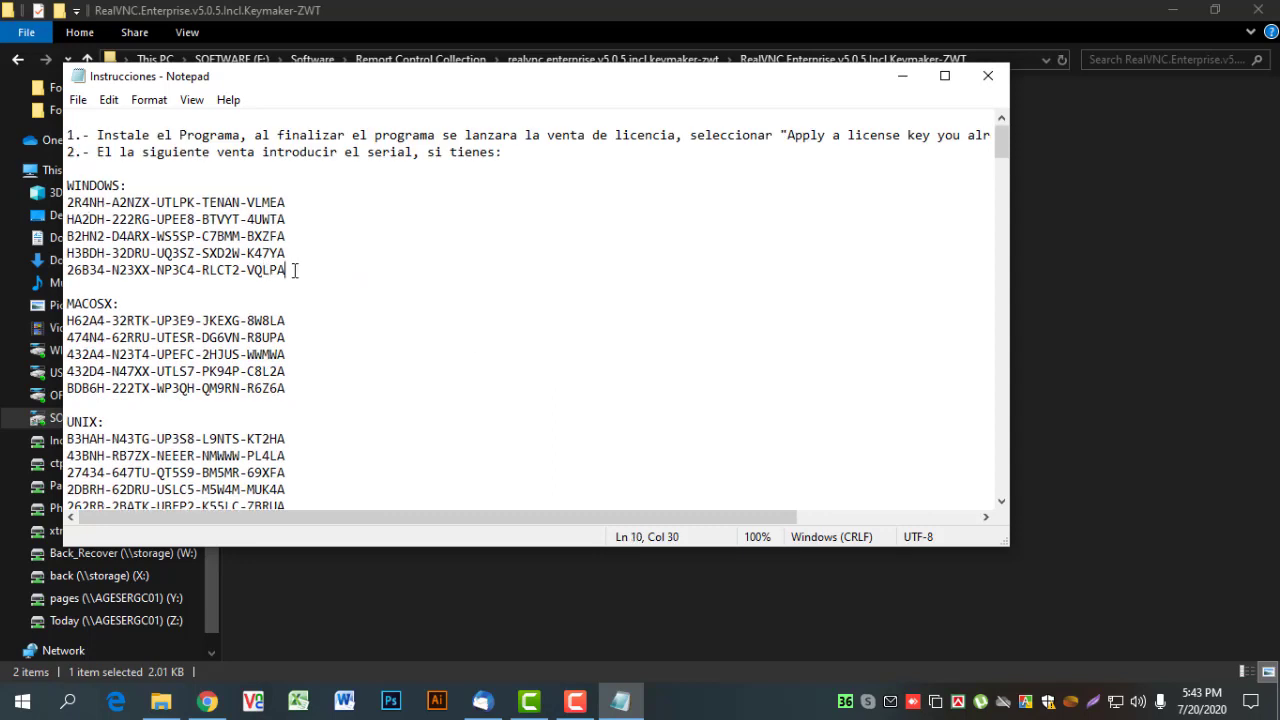
- Copy the last Windows serial key and minimize Notepad
{"action": "left_click_drag", "start_coordinate": [295, 270], "coordinate": [70, 270]}
{"action": "right_click", "coordinate": [162, 265]}
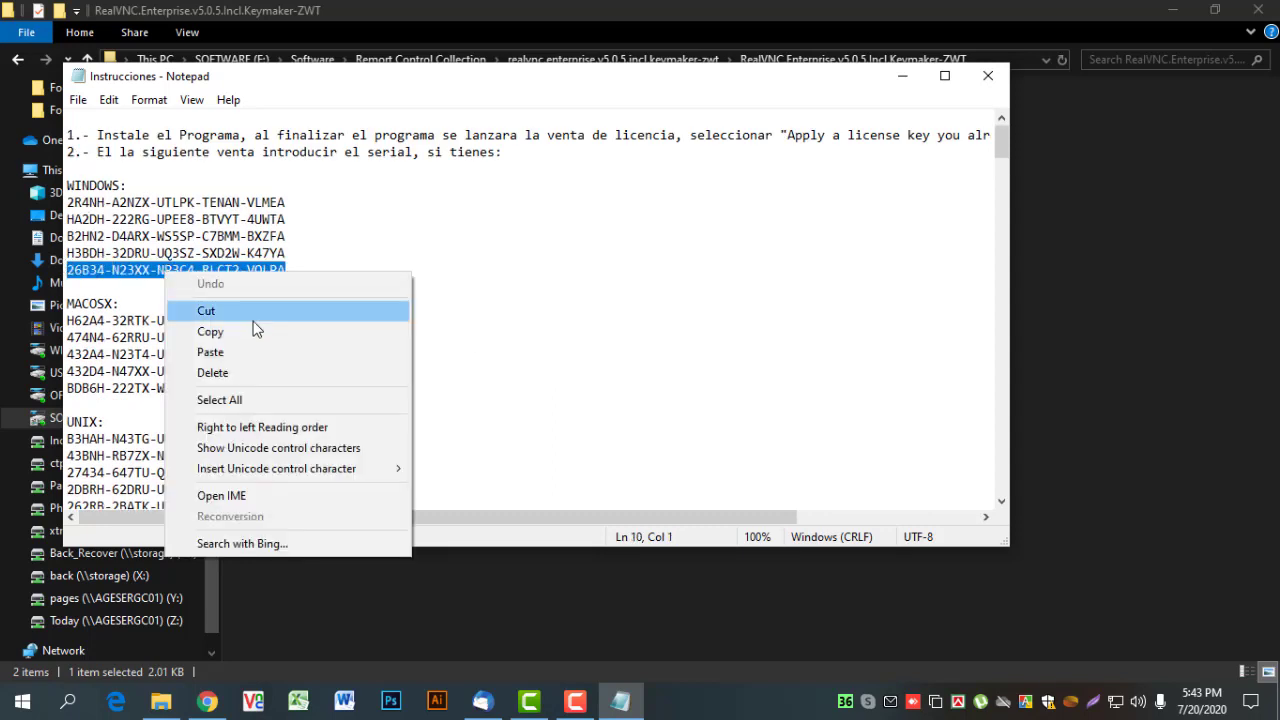
{"action": "left_click", "coordinate": [332, 330]}
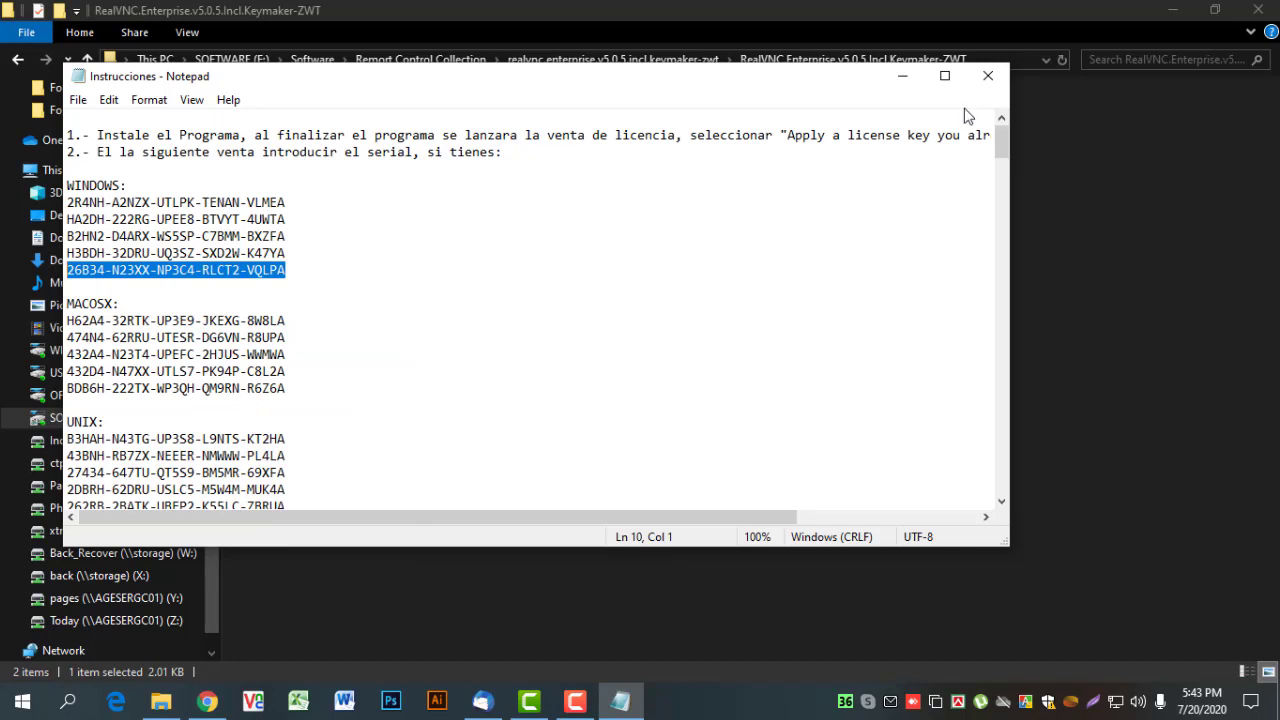
{"action": "left_click", "coordinate": [900, 77]}
- Launch the VNC setup installer and move past its welcome page
{"action": "left_click", "coordinate": [369, 140]}
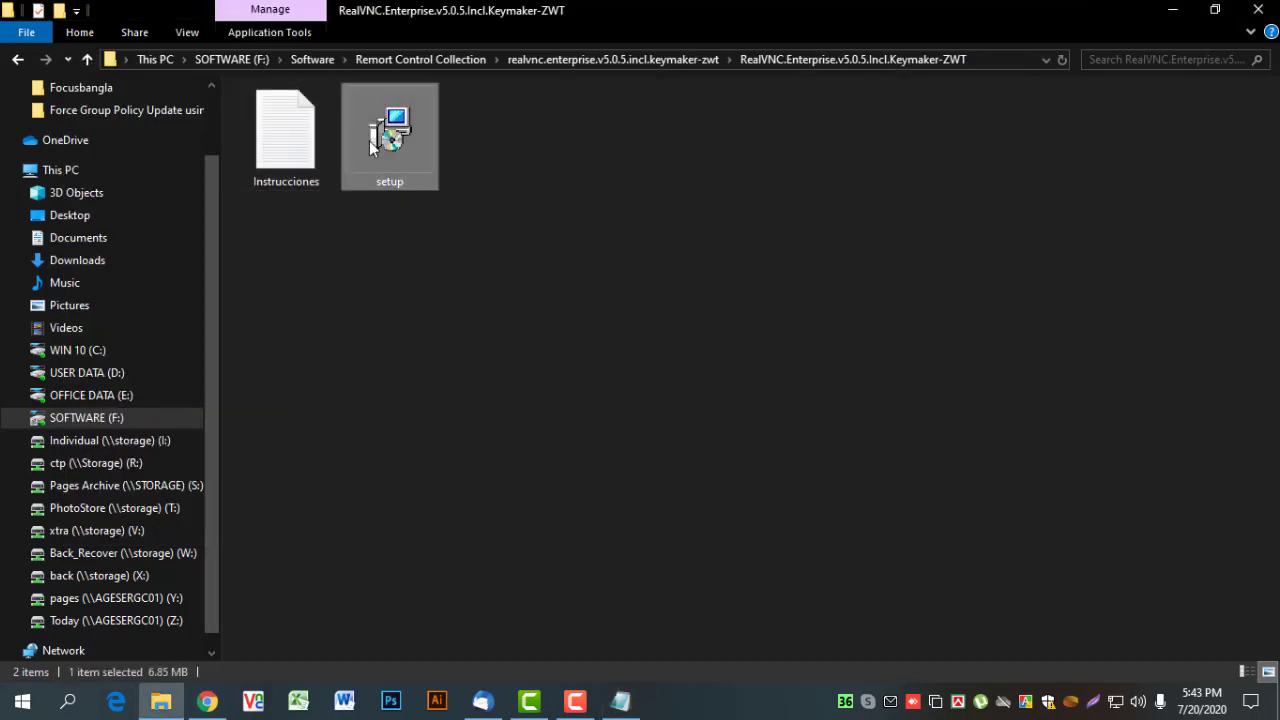
{"action": "double_click", "coordinate": [369, 140]}
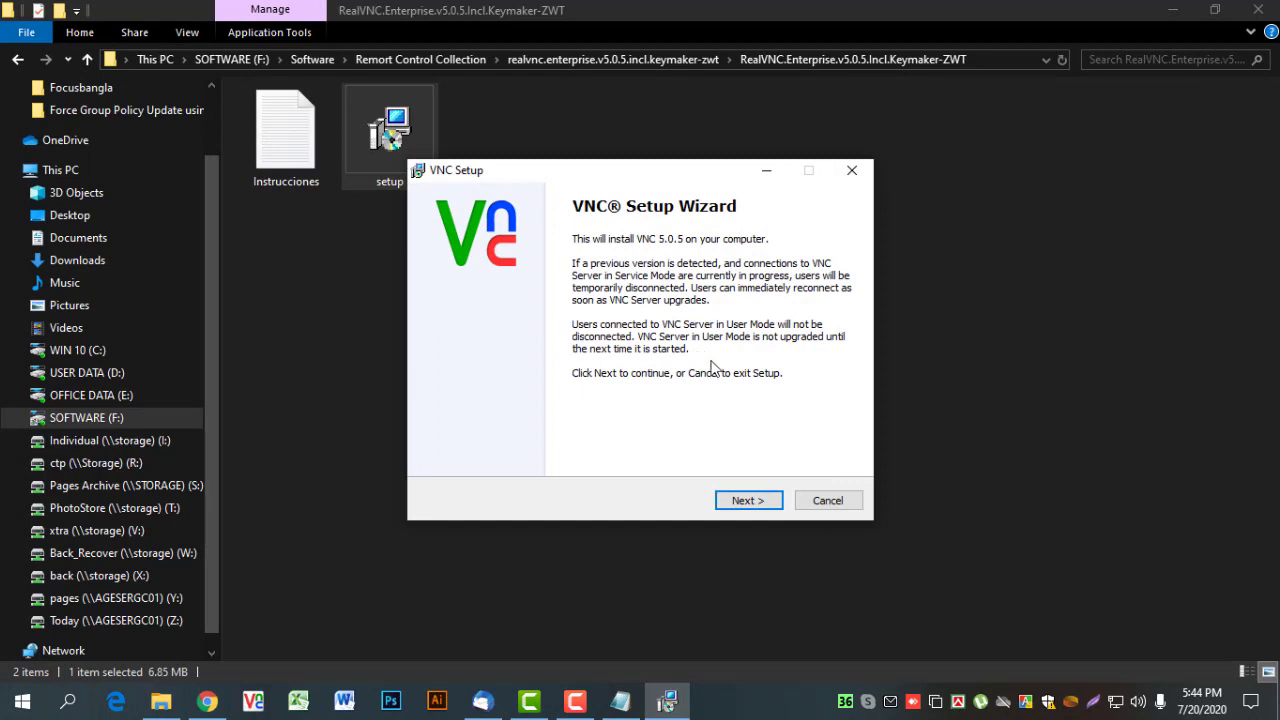
{"action": "left_click", "coordinate": [751, 503]}
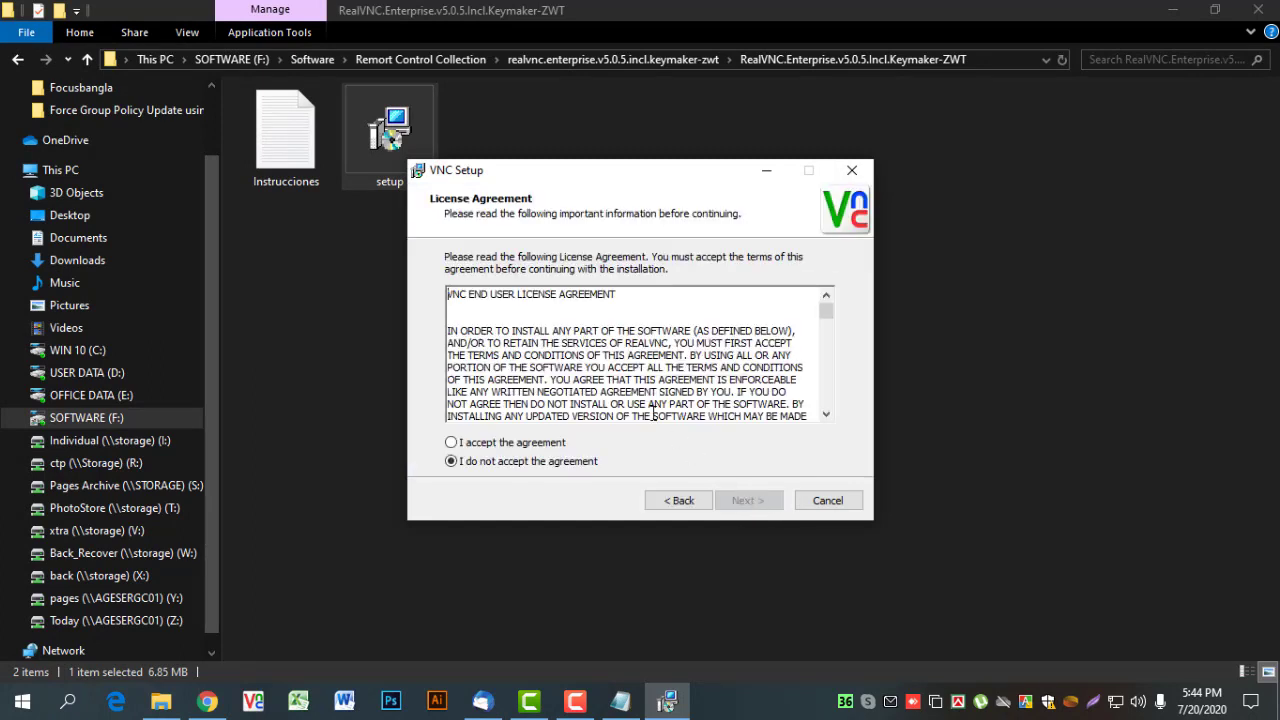
- Accept the licence agreement, scroll through it, and continue to the component selection
{"action": "left_click", "coordinate": [482, 445]}
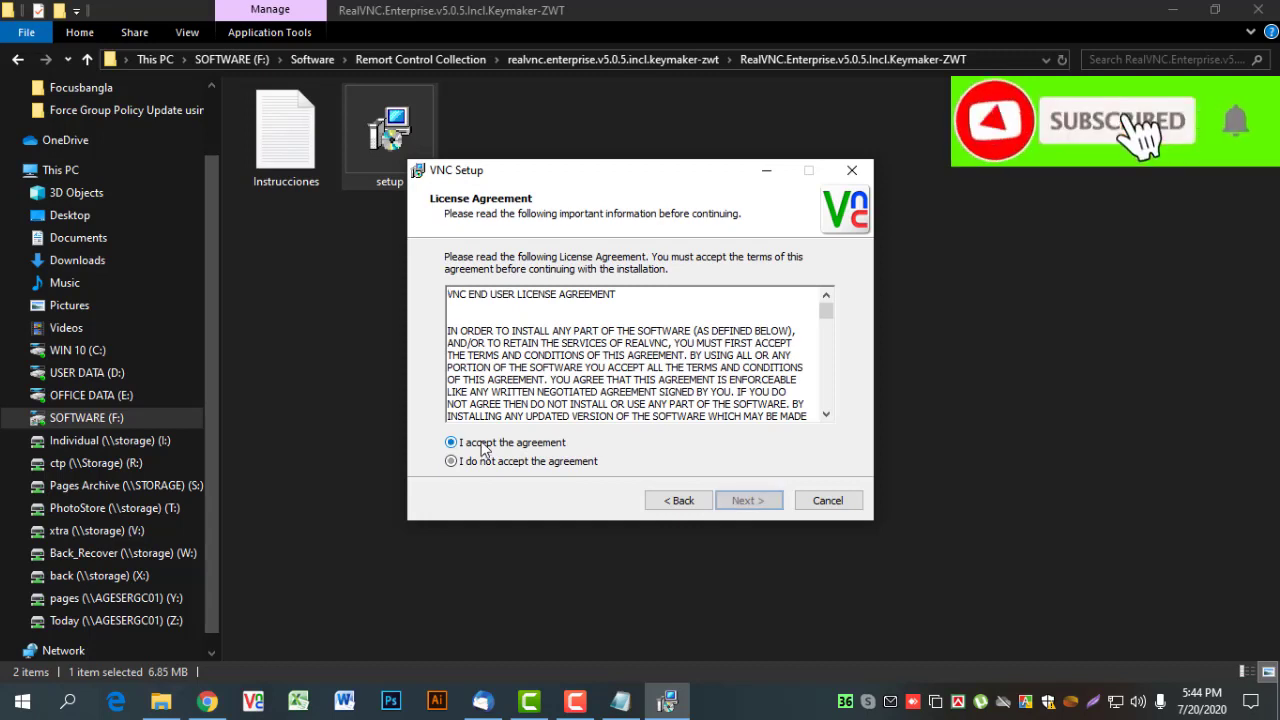
{"action": "left_click", "coordinate": [828, 417]}
{"action": "left_click", "coordinate": [828, 417]}
{"action": "left_click", "coordinate": [828, 417]}
{"action": "left_click", "coordinate": [828, 417]}
{"action": "left_click", "coordinate": [828, 417]}
{"action": "left_click", "coordinate": [828, 417]}
{"action": "left_click", "coordinate": [828, 417]}
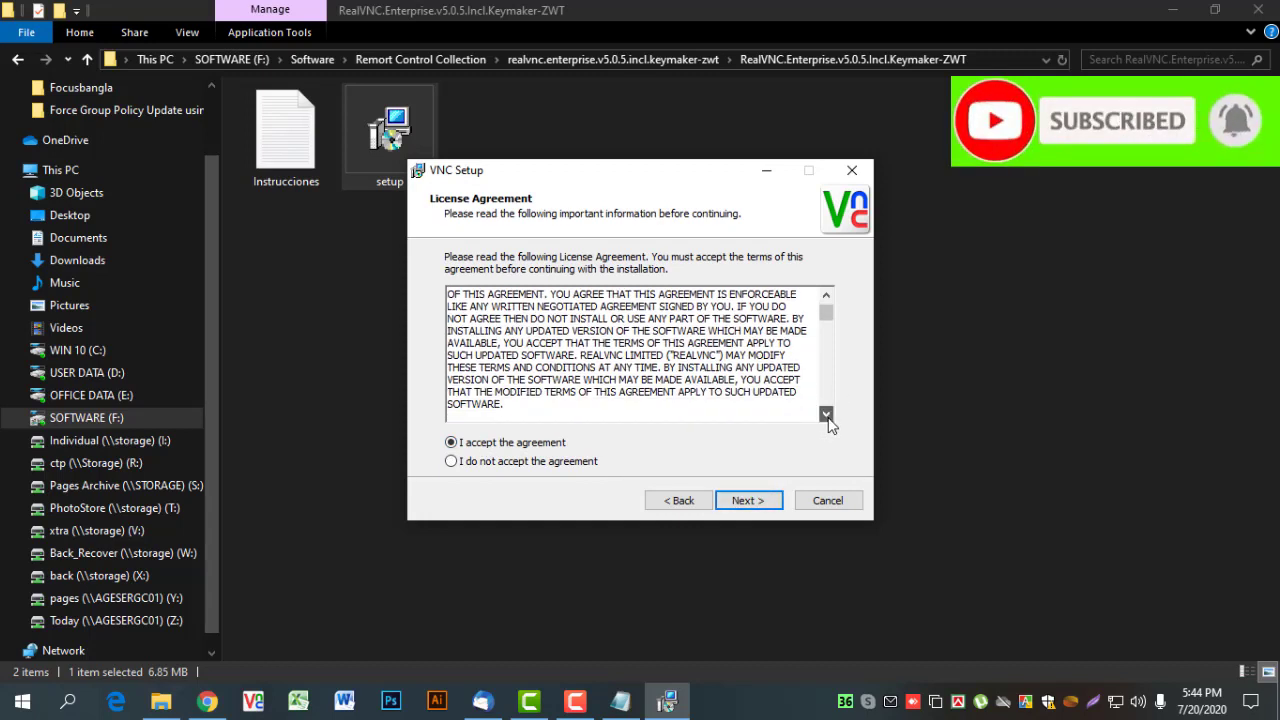
{"action": "left_click", "coordinate": [828, 417]}
{"action": "left_click", "coordinate": [828, 417]}
{"action": "left_click", "coordinate": [828, 417]}
{"action": "left_click", "coordinate": [828, 417]}
{"action": "left_click", "coordinate": [828, 417]}
{"action": "double_click", "coordinate": [828, 417]}
{"action": "left_click", "coordinate": [828, 417]}
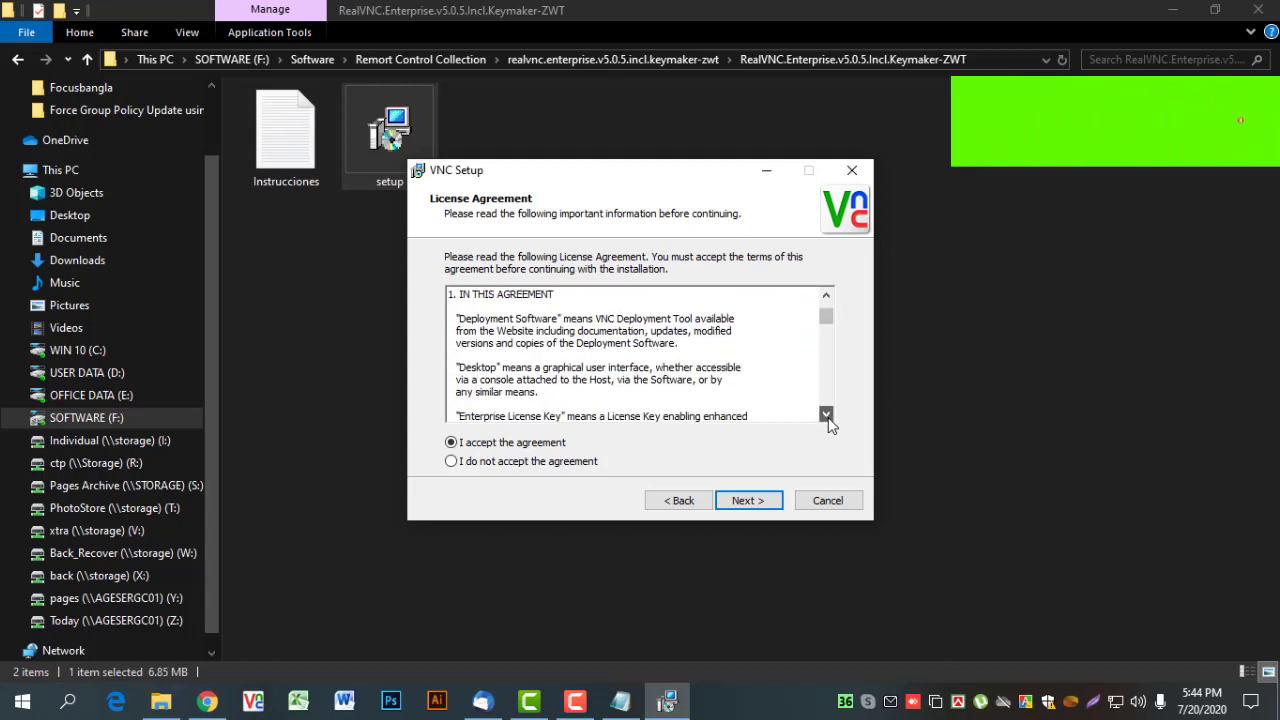
{"action": "double_click", "coordinate": [828, 417]}
{"action": "double_click", "coordinate": [828, 417]}
{"action": "double_click", "coordinate": [828, 417]}
{"action": "double_click", "coordinate": [828, 417]}
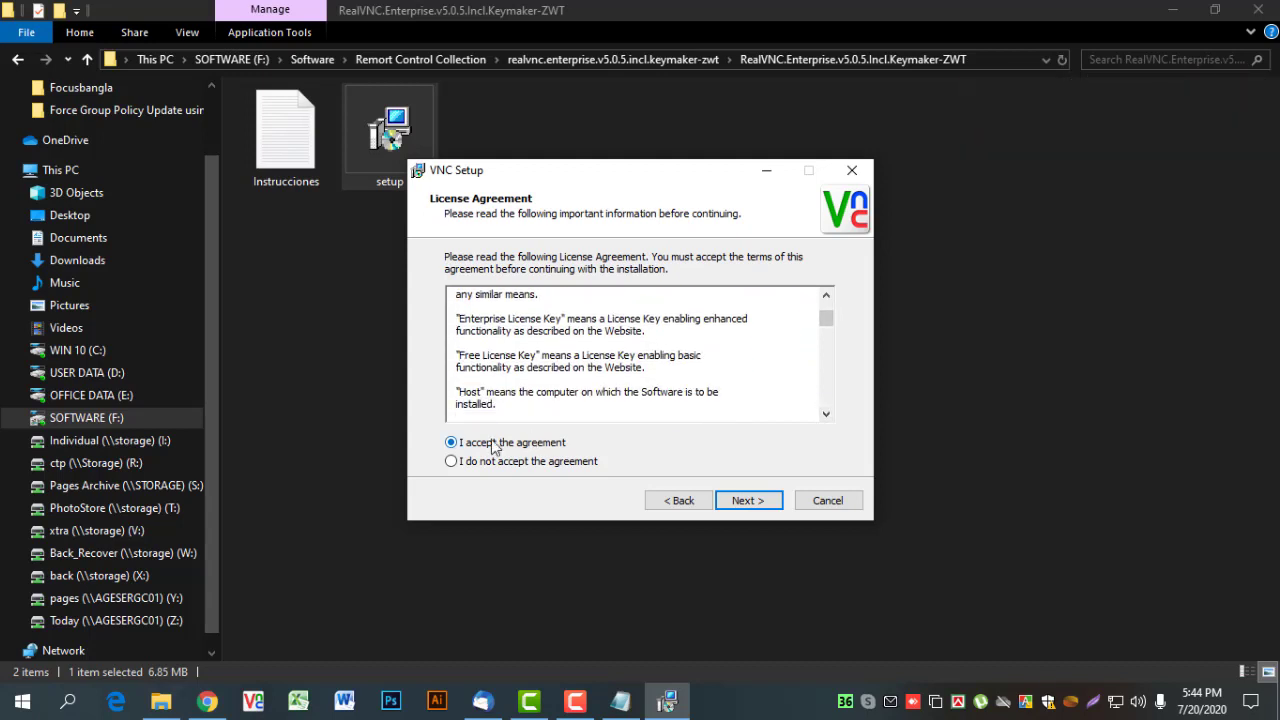
{"action": "left_click", "coordinate": [748, 500]}
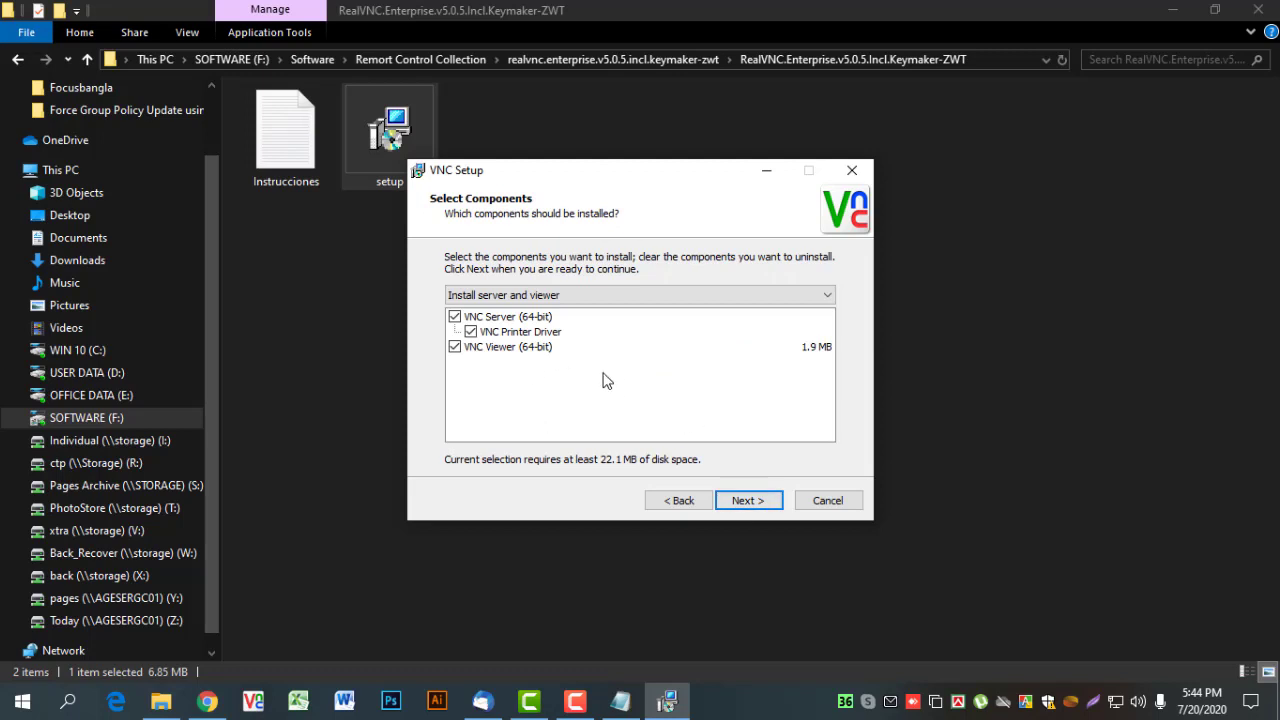
- Keep the default install folders for both VNC Server and VNC Viewer
{"action": "left_click", "coordinate": [749, 501]}
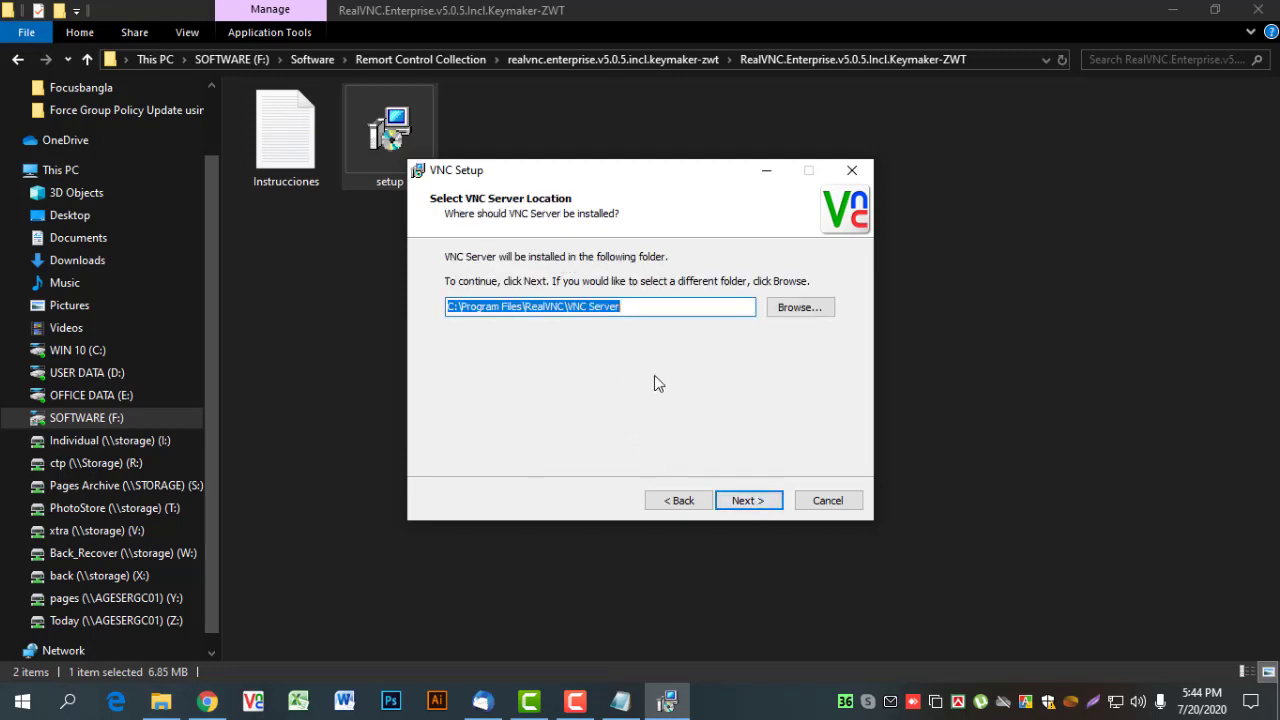
{"action": "left_click", "coordinate": [800, 308]}
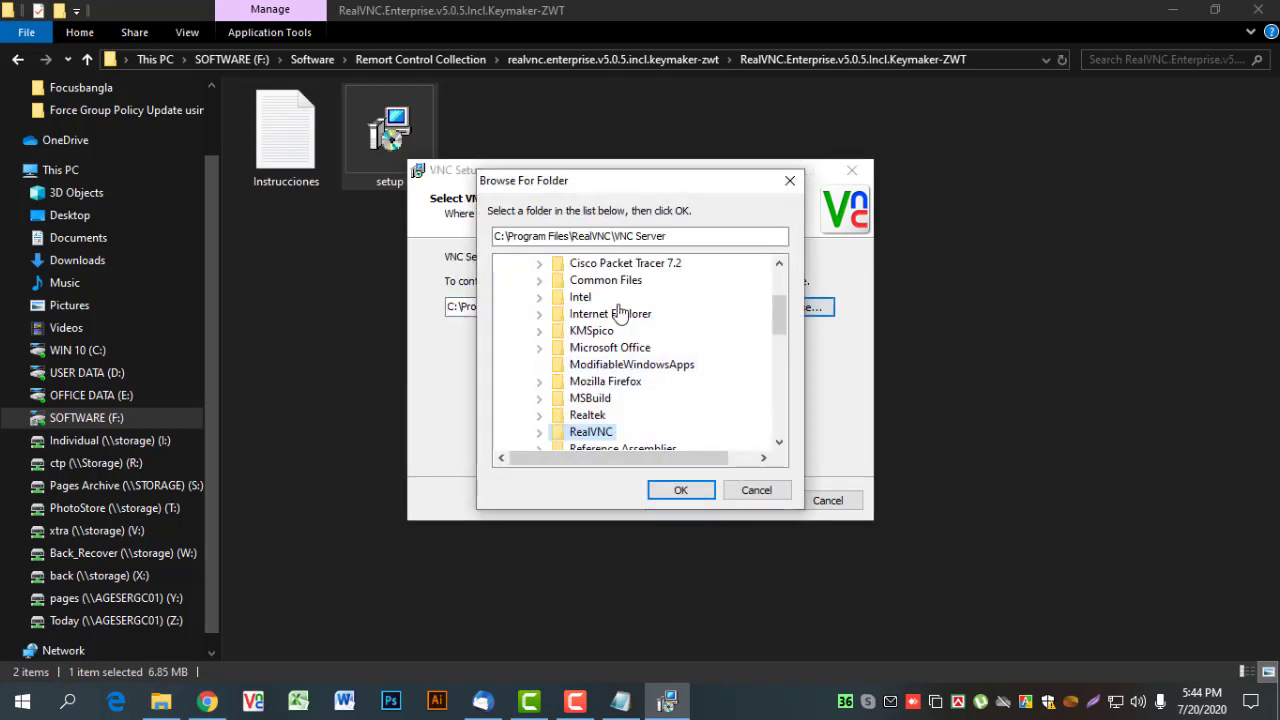
{"action": "scroll", "coordinate": [662, 372], "scroll_direction": "up", "scroll_amount": 2}
{"action": "scroll", "coordinate": [662, 372], "scroll_direction": "down", "scroll_amount": 3}
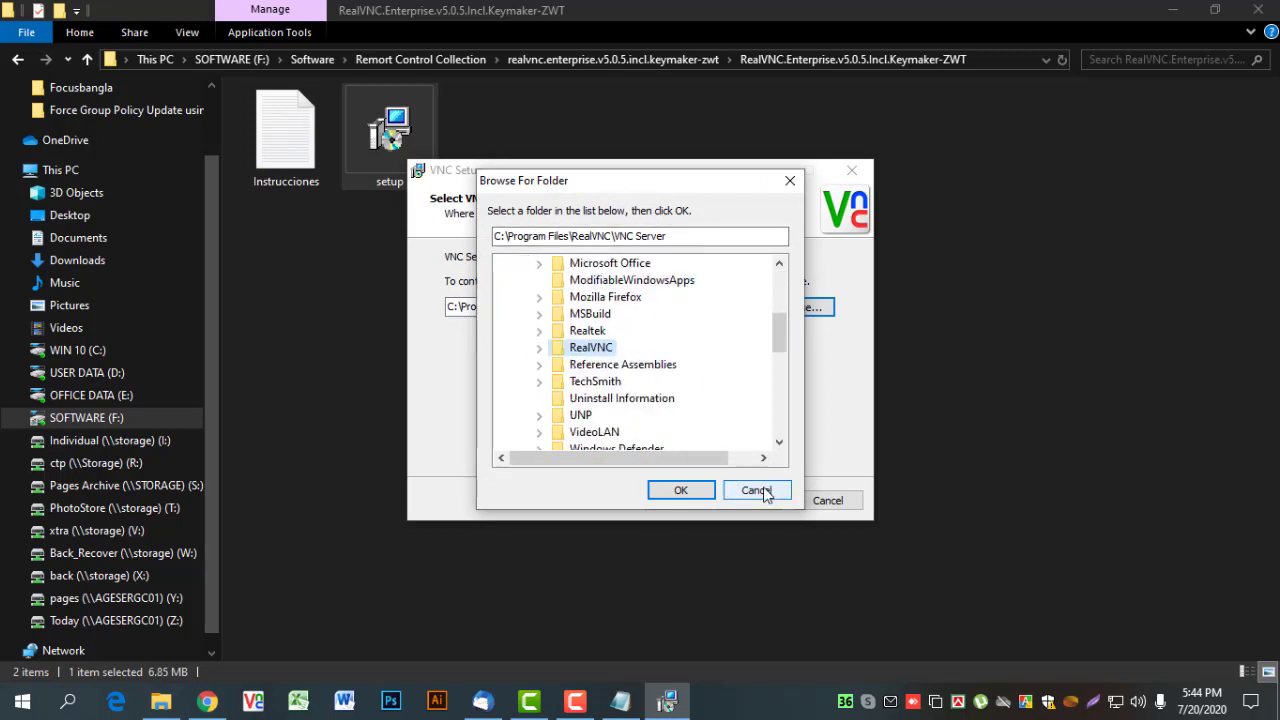
{"action": "left_click", "coordinate": [757, 490]}
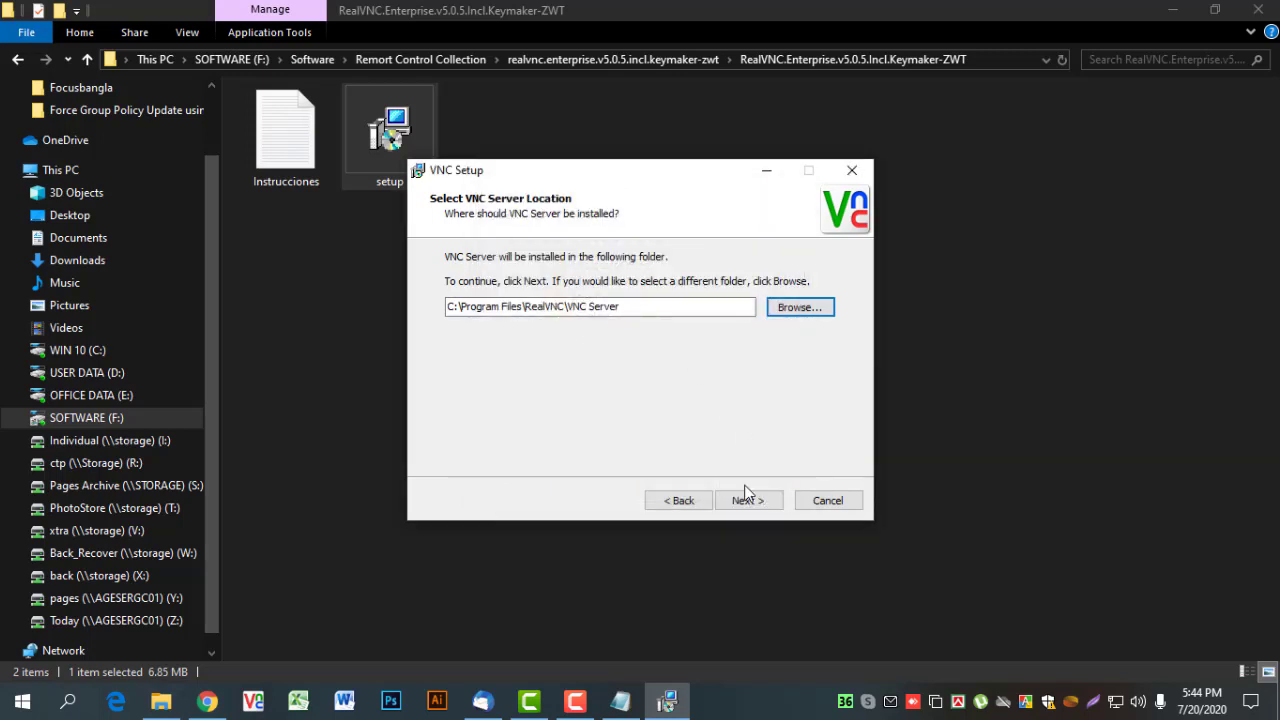
{"action": "left_click", "coordinate": [744, 492]}
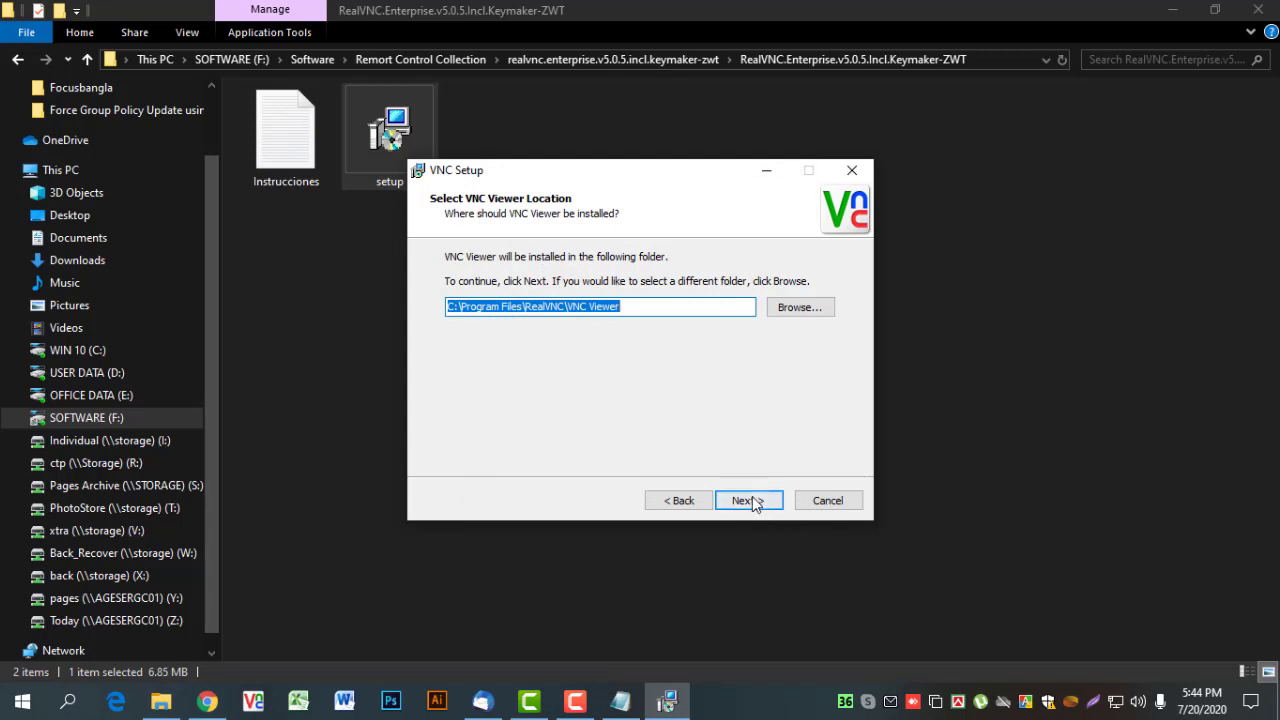
{"action": "left_click", "coordinate": [750, 501]}
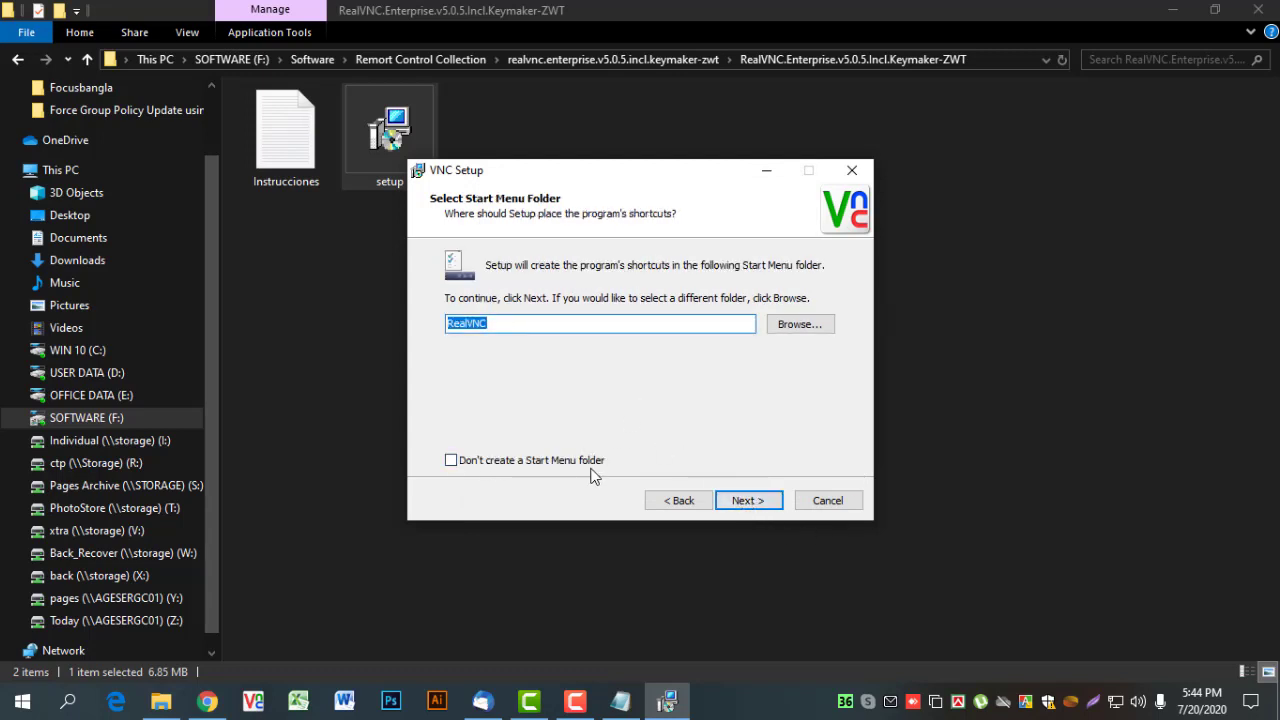
- Keep the RealVNC Start Menu folder and the Viewer Quick Launch icon task
{"action": "left_click", "coordinate": [518, 464]}
{"action": "left_click", "coordinate": [487, 462]}
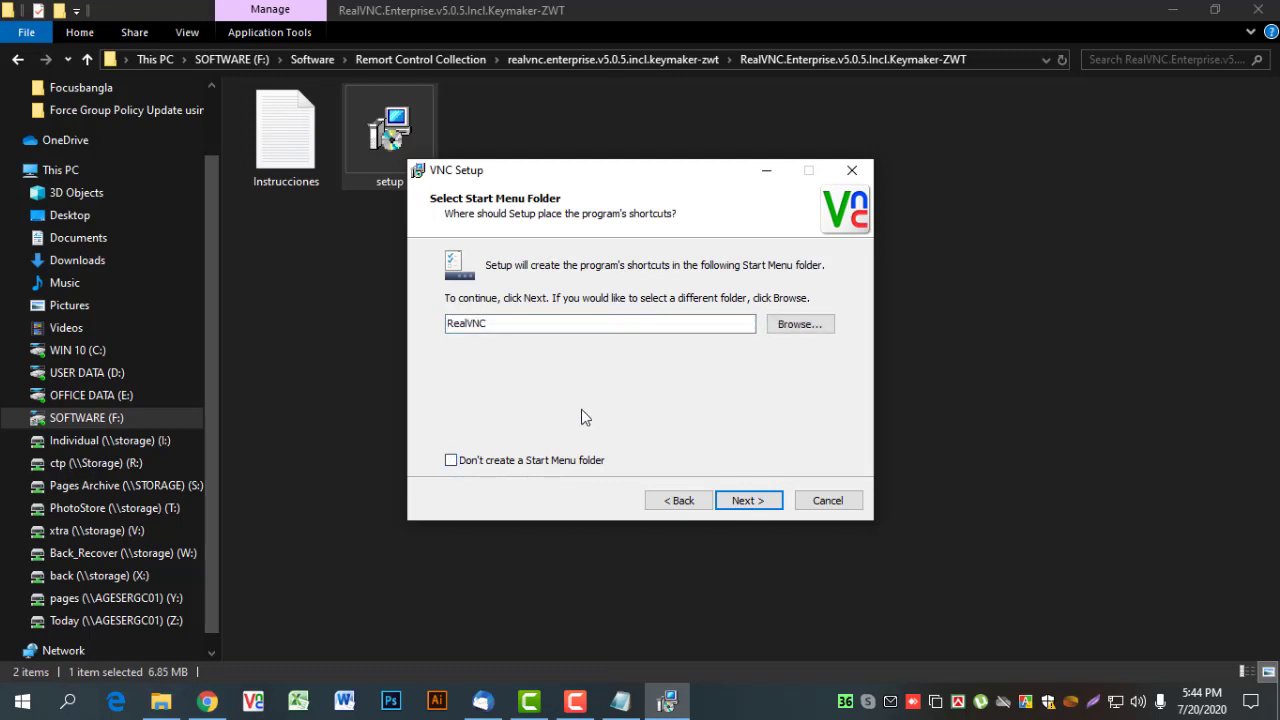
{"action": "left_click", "coordinate": [756, 504]}
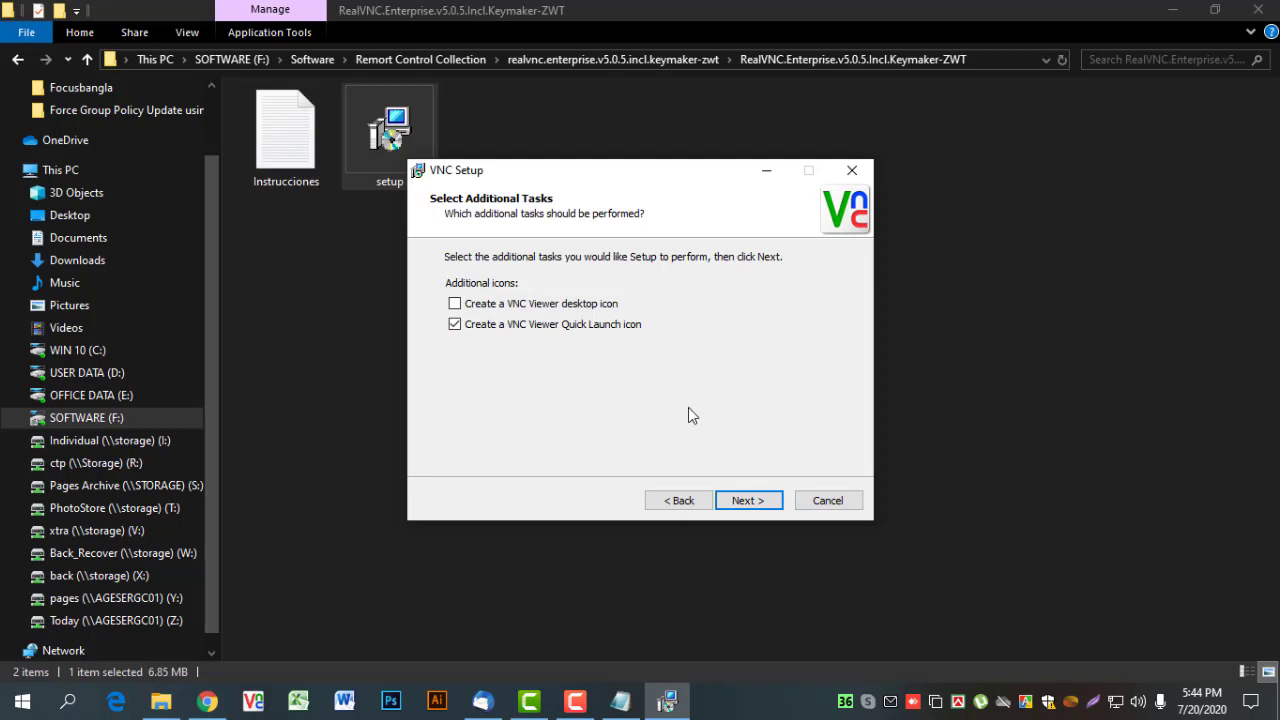
{"action": "left_click", "coordinate": [755, 502]}
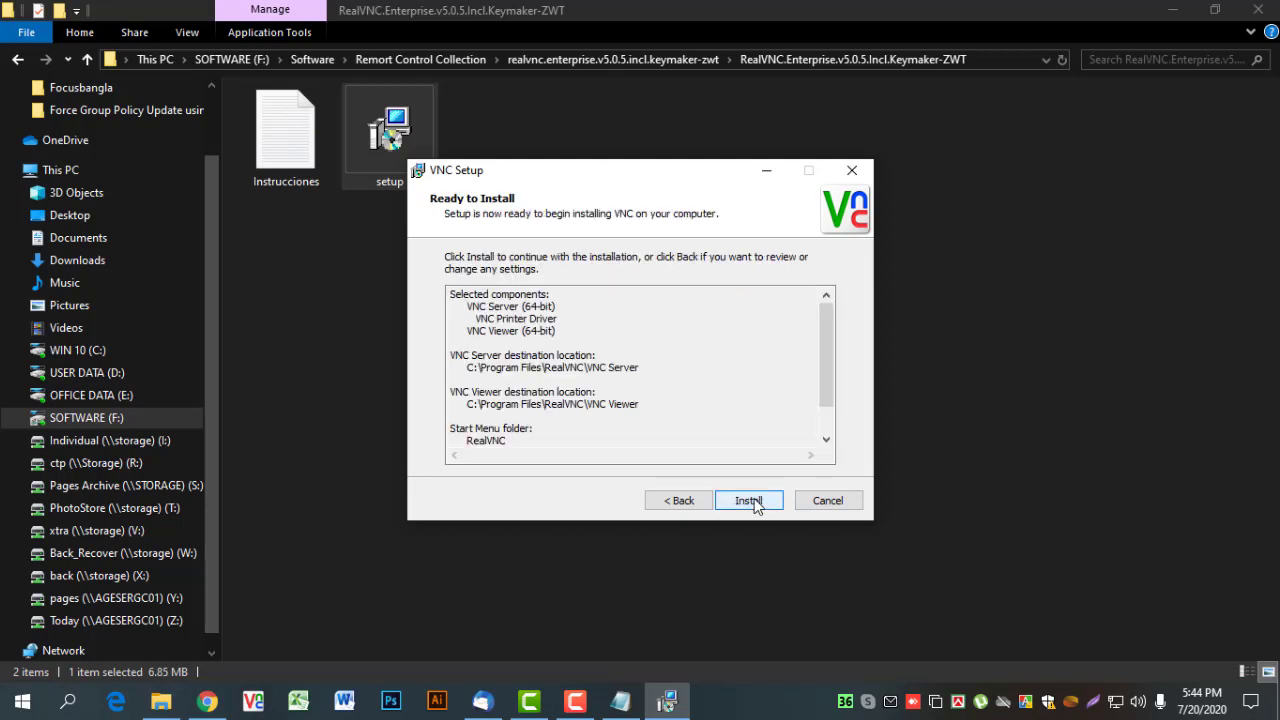
- Run the VNC installation and close the finished installer, leaving VNC Server in Service Mode
{"action": "scroll", "coordinate": [671, 346], "scroll_direction": "down", "scroll_amount": 1}
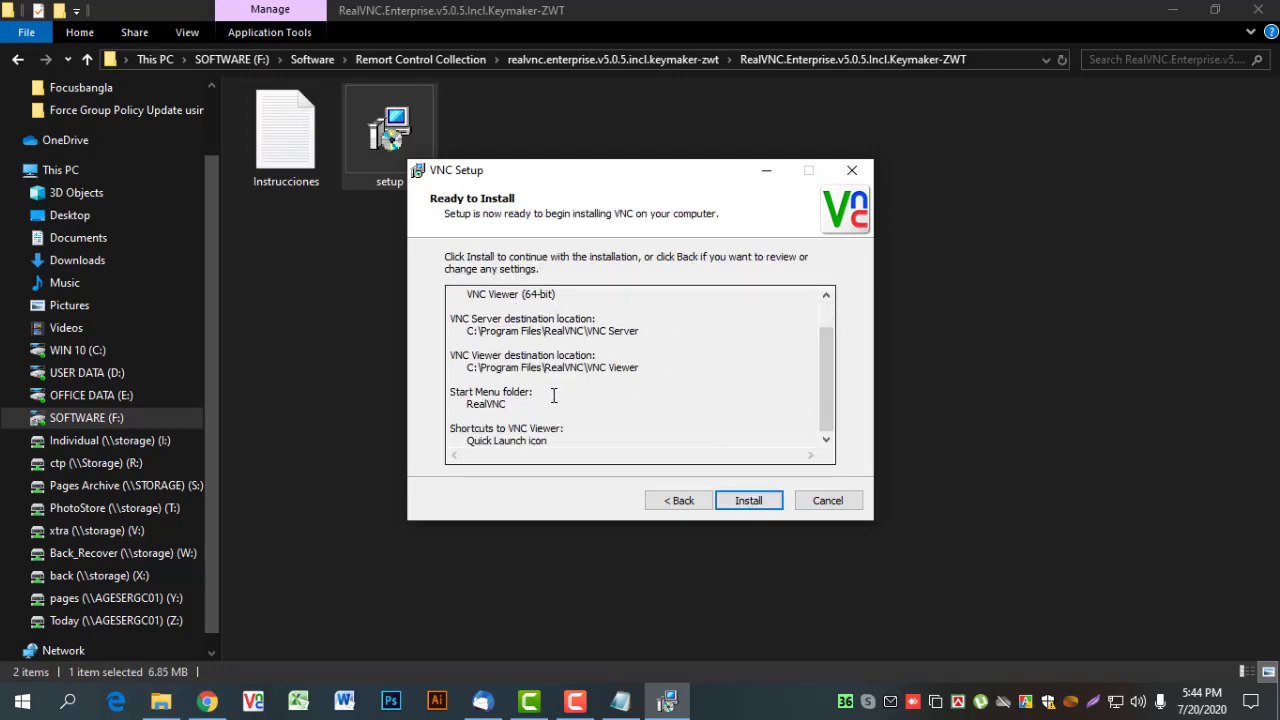
{"action": "left_click", "coordinate": [745, 497]}
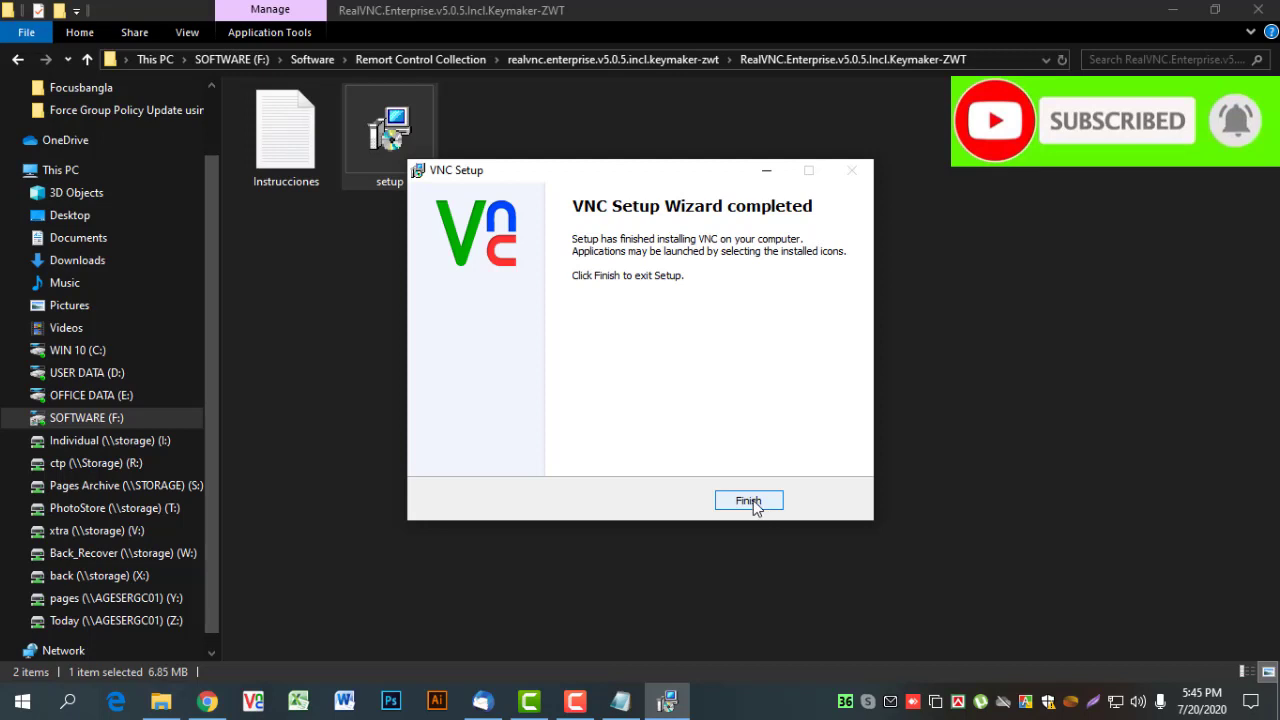
{"action": "left_click", "coordinate": [755, 501]}
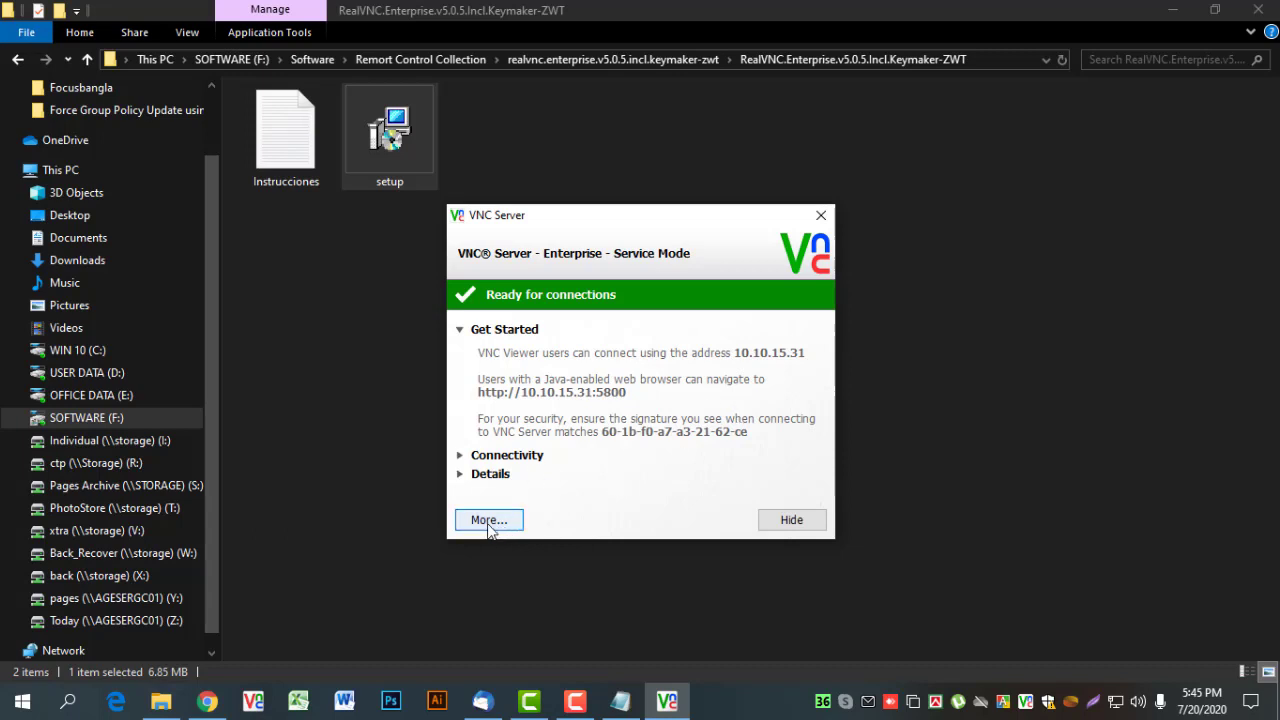
- Show the server's connectivity address 10.10.15.31 and contract details, then bring up the More... actions
{"action": "left_click", "coordinate": [460, 455]}
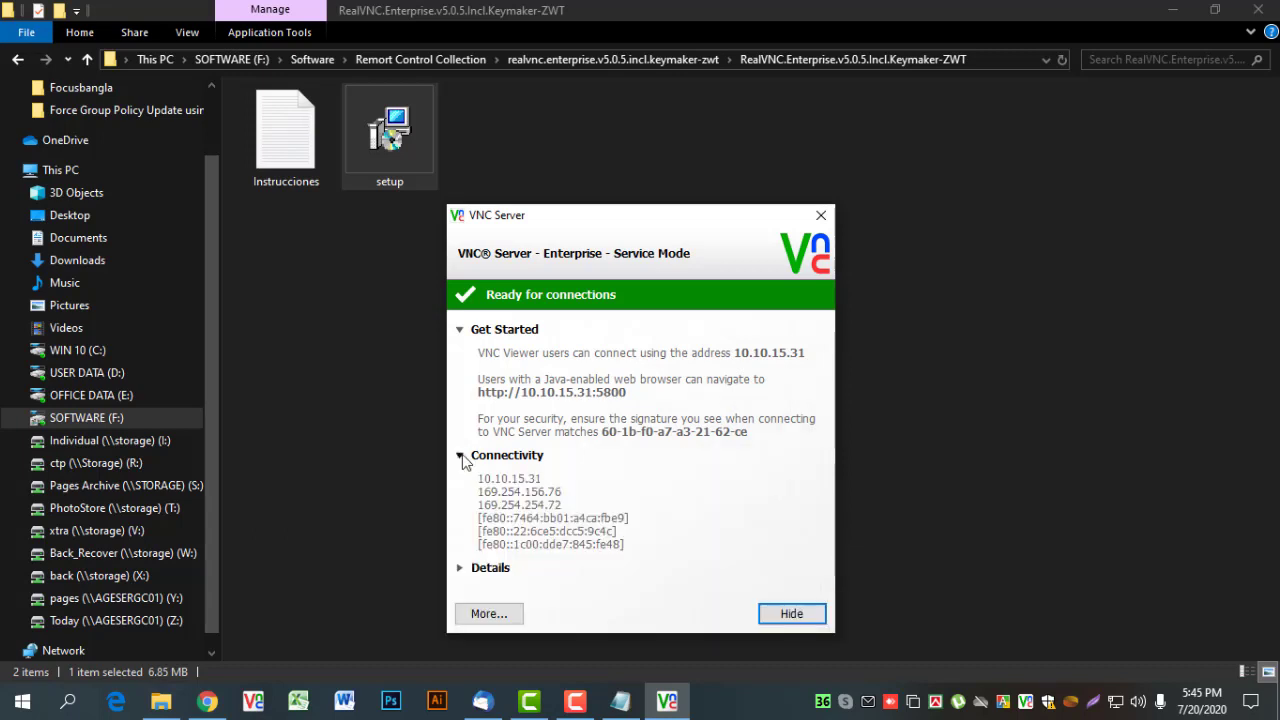
{"action": "left_click", "coordinate": [459, 568]}
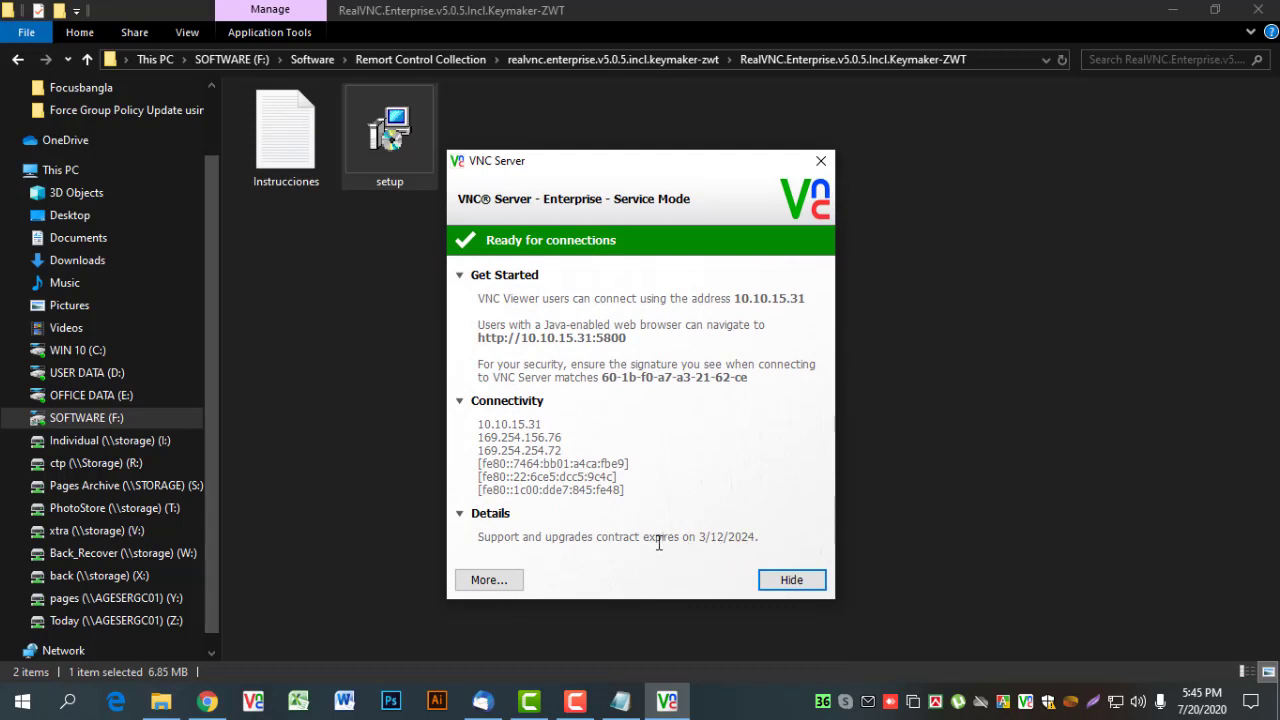
{"action": "left_click_drag", "start_coordinate": [698, 536], "coordinate": [760, 537]}
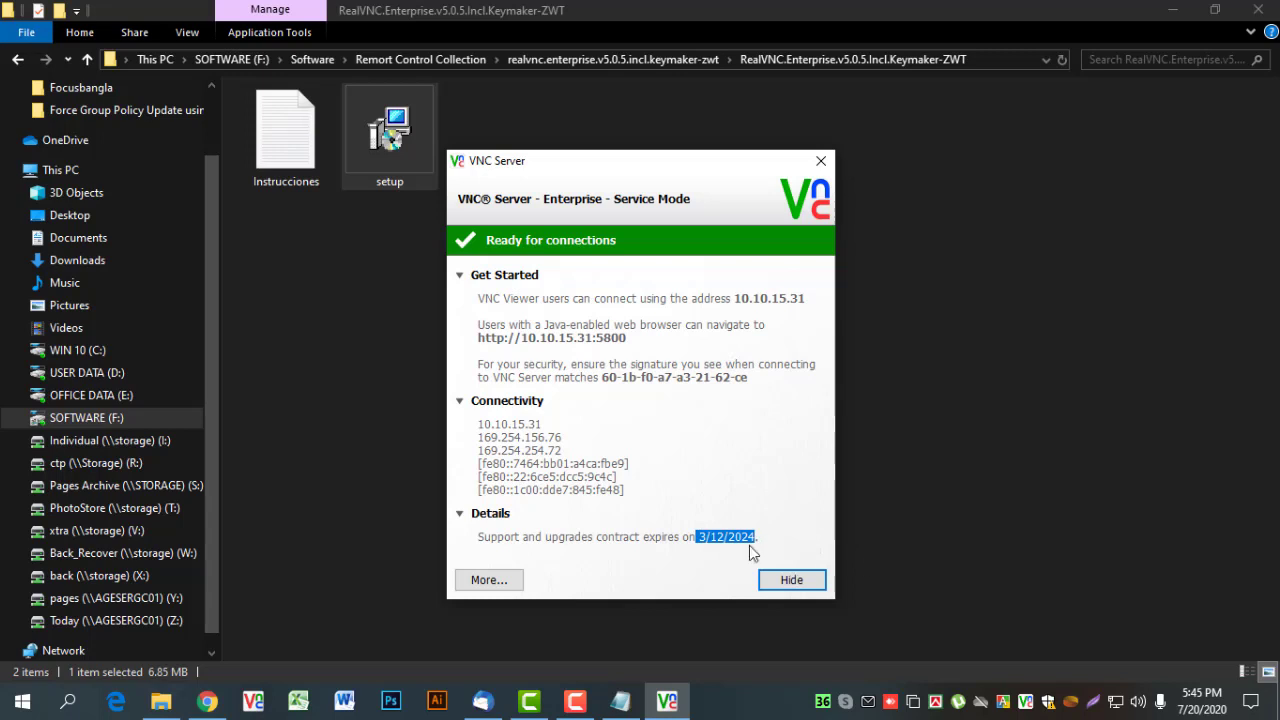
{"action": "left_click", "coordinate": [650, 533]}
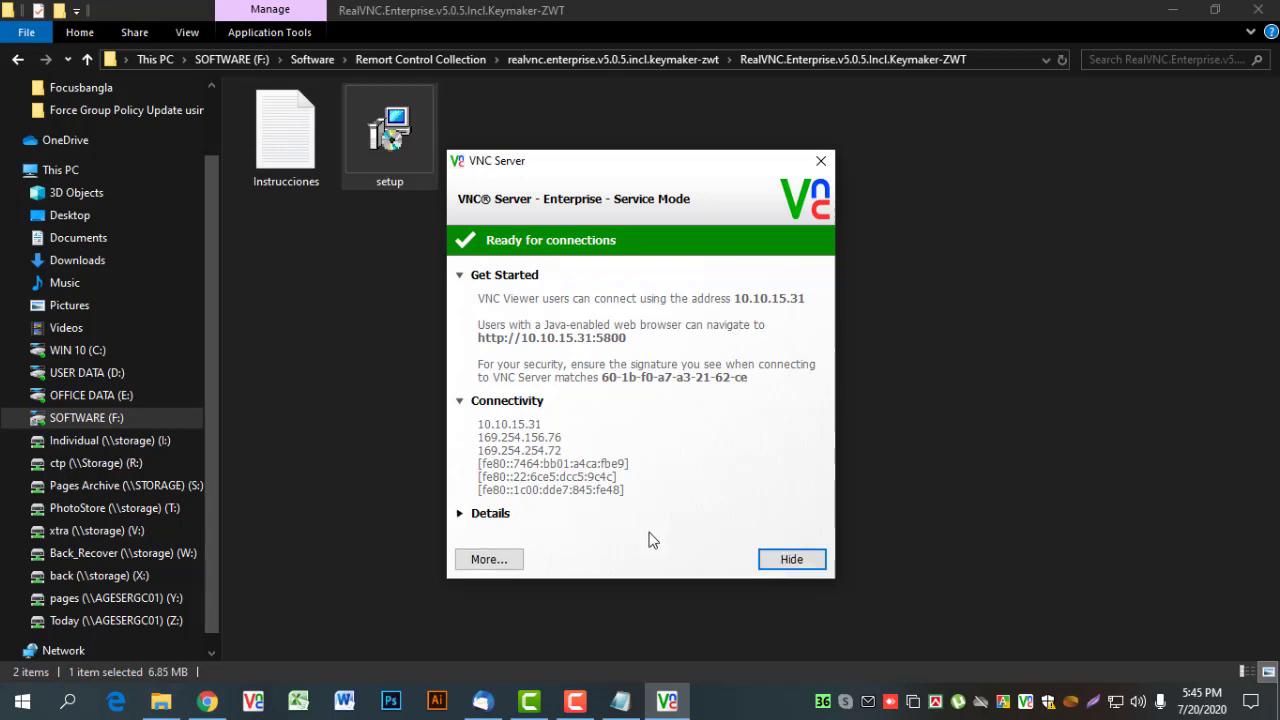
{"action": "left_click", "coordinate": [500, 563]}
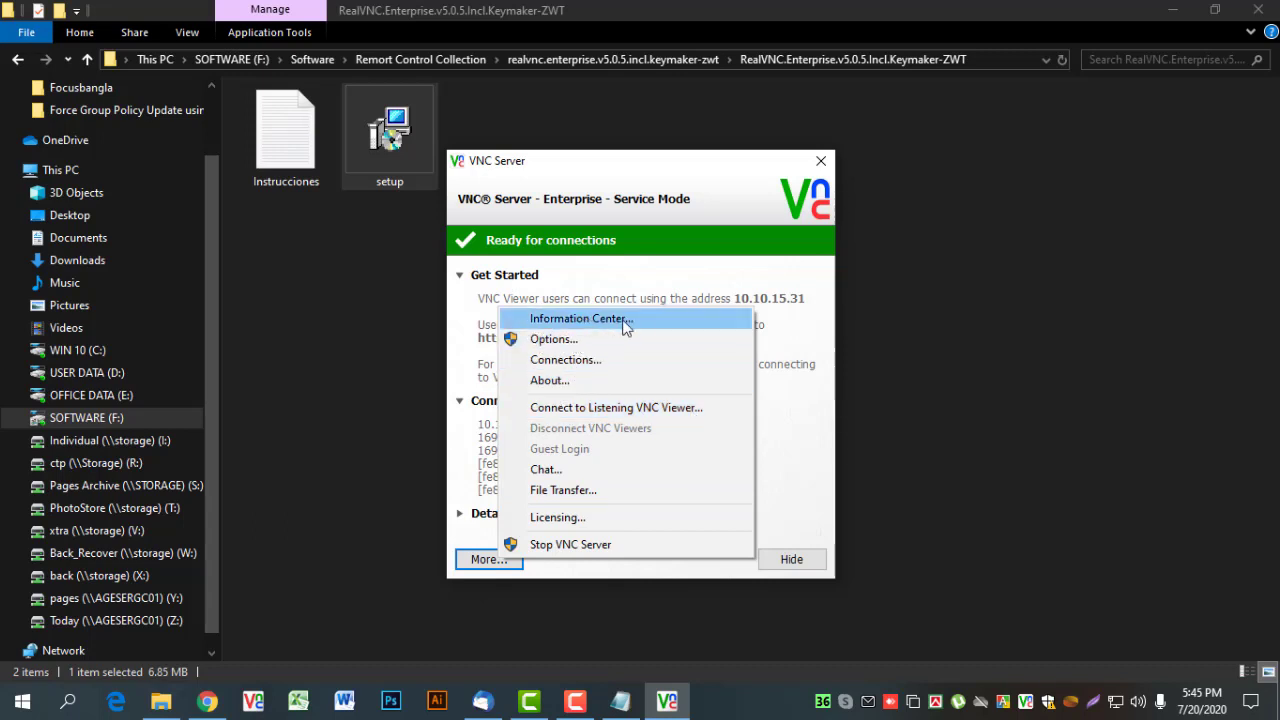
- In server Options, set 'When VNC Viewers connect' to Do nothing, keep VNC password authentication, and save
{"action": "left_click", "coordinate": [563, 342]}
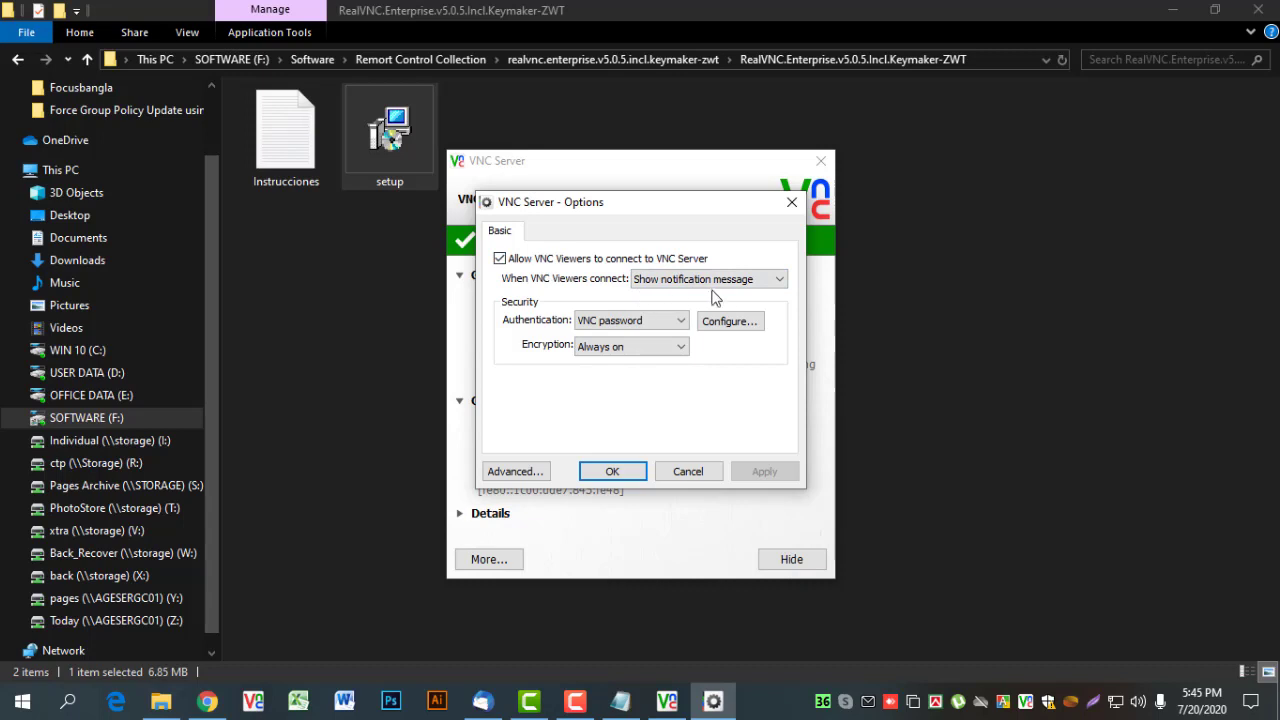
{"action": "left_click", "coordinate": [775, 283]}
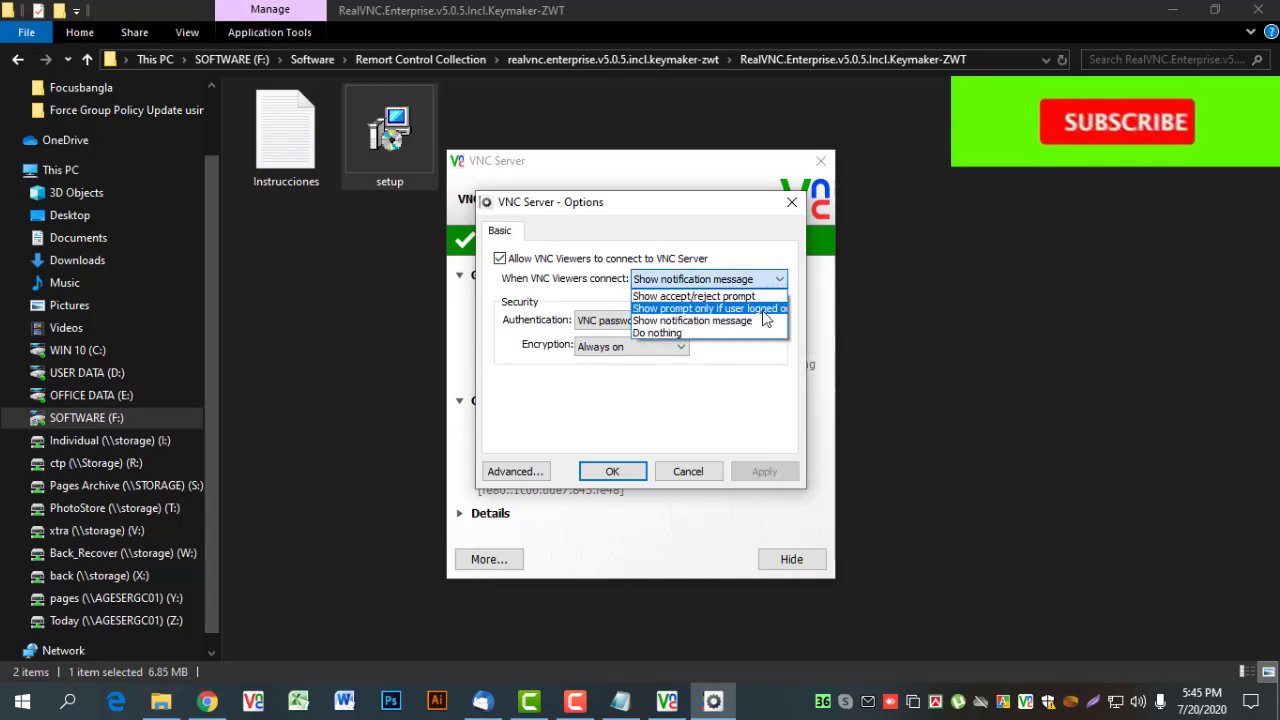
{"action": "left_click", "coordinate": [706, 333]}
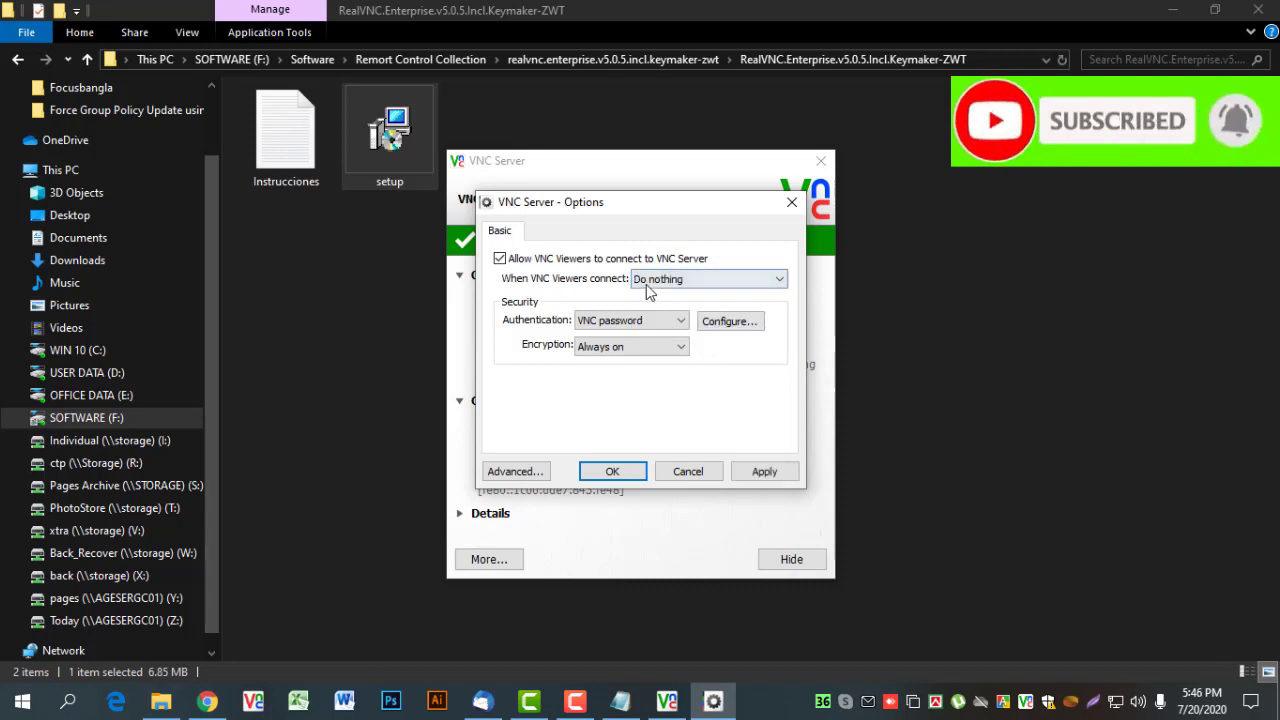
{"action": "left_click", "coordinate": [770, 279]}
{"action": "left_click", "coordinate": [568, 290]}
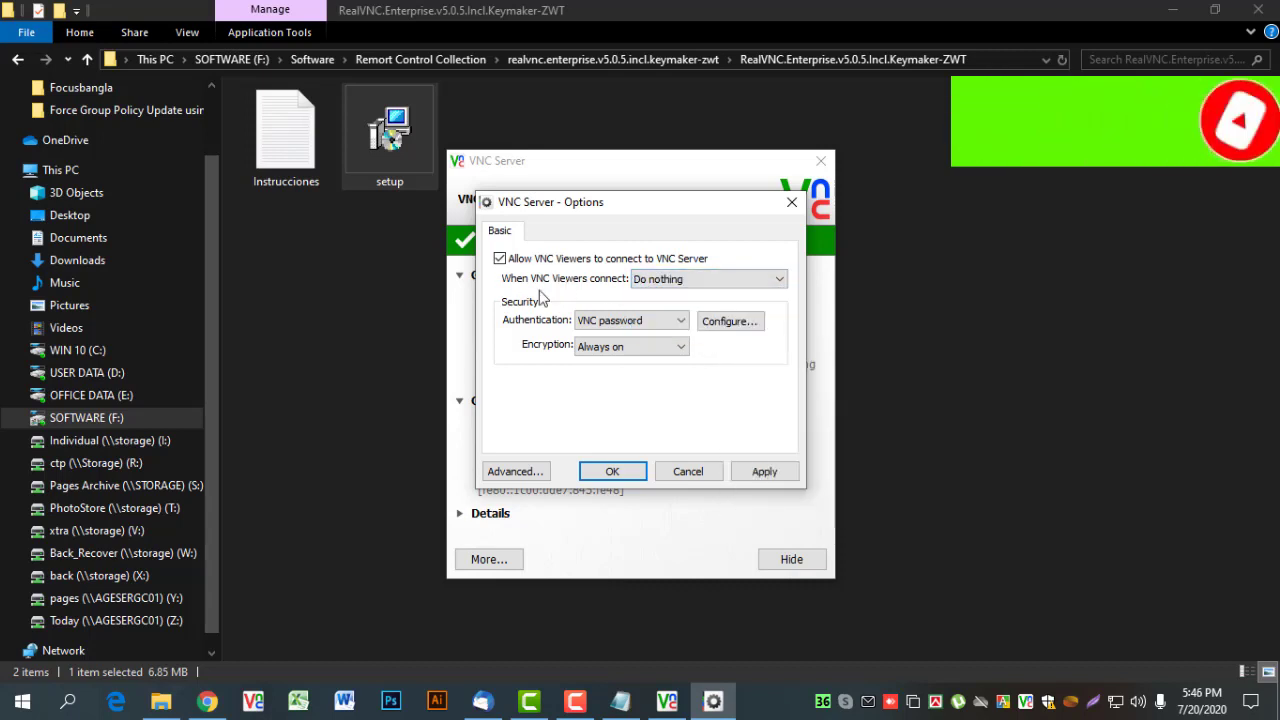
{"action": "left_click", "coordinate": [770, 280]}
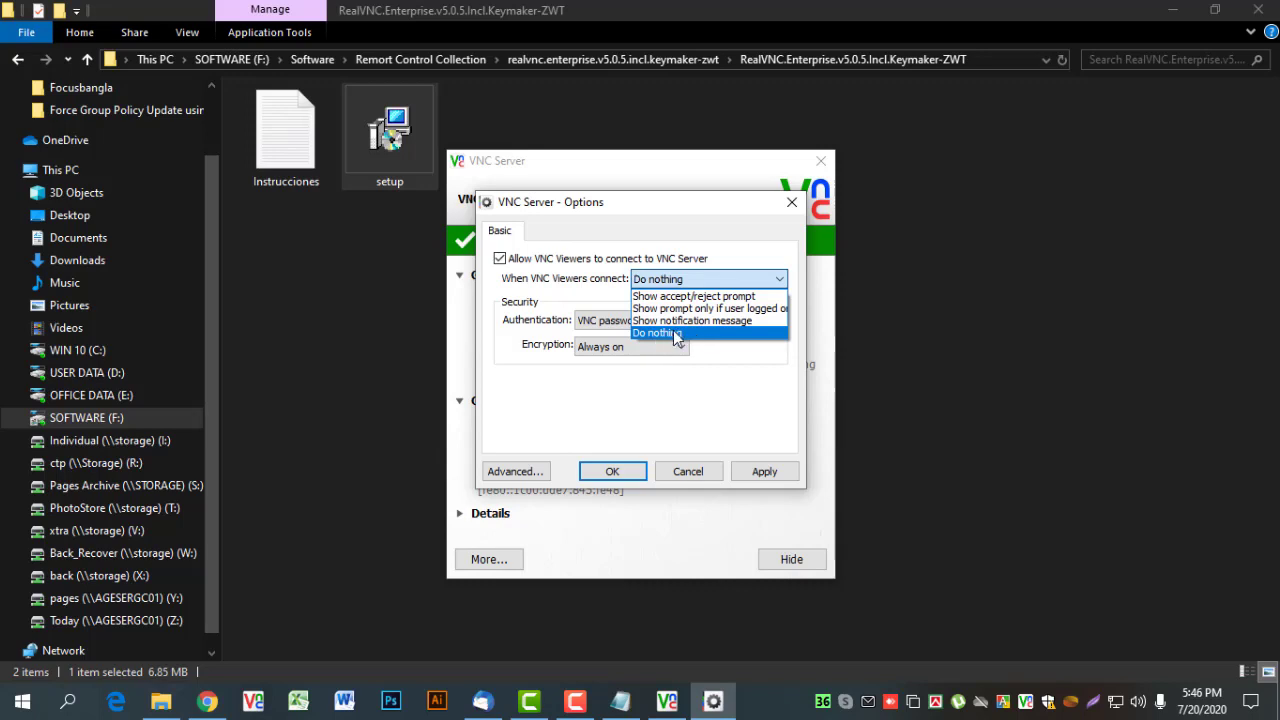
{"action": "left_click", "coordinate": [676, 335]}
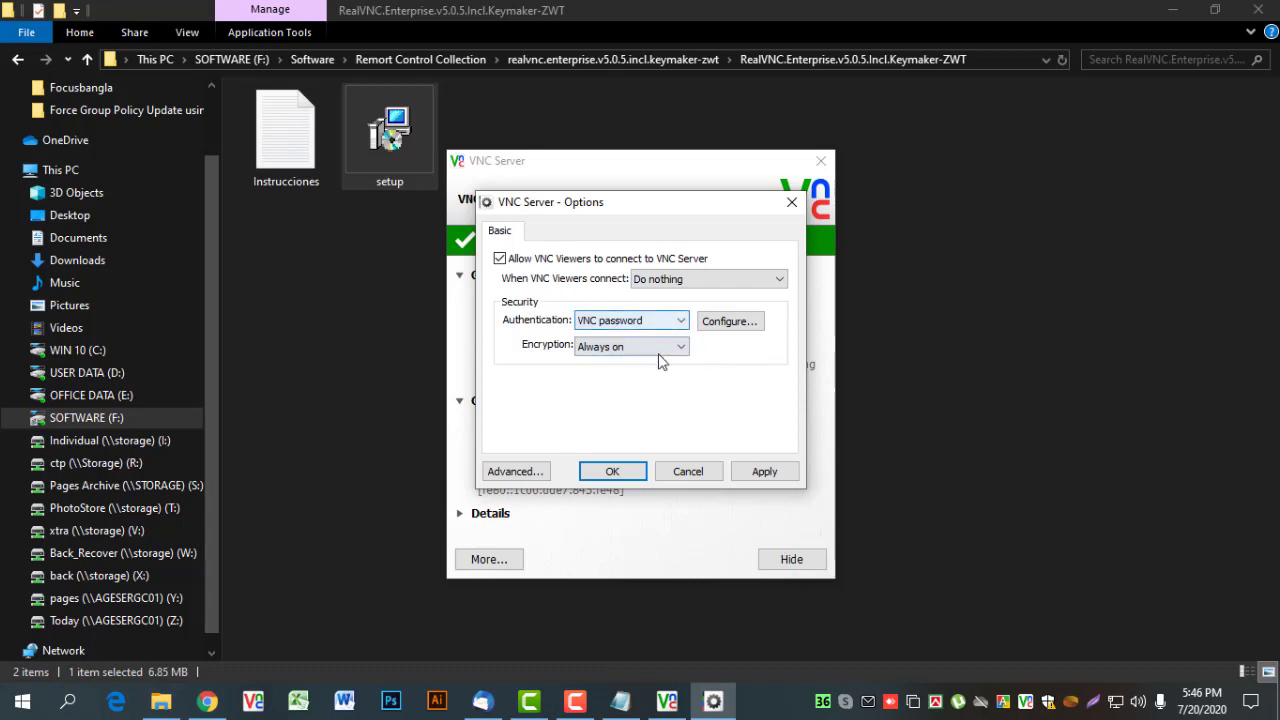
{"action": "left_click", "coordinate": [683, 322]}
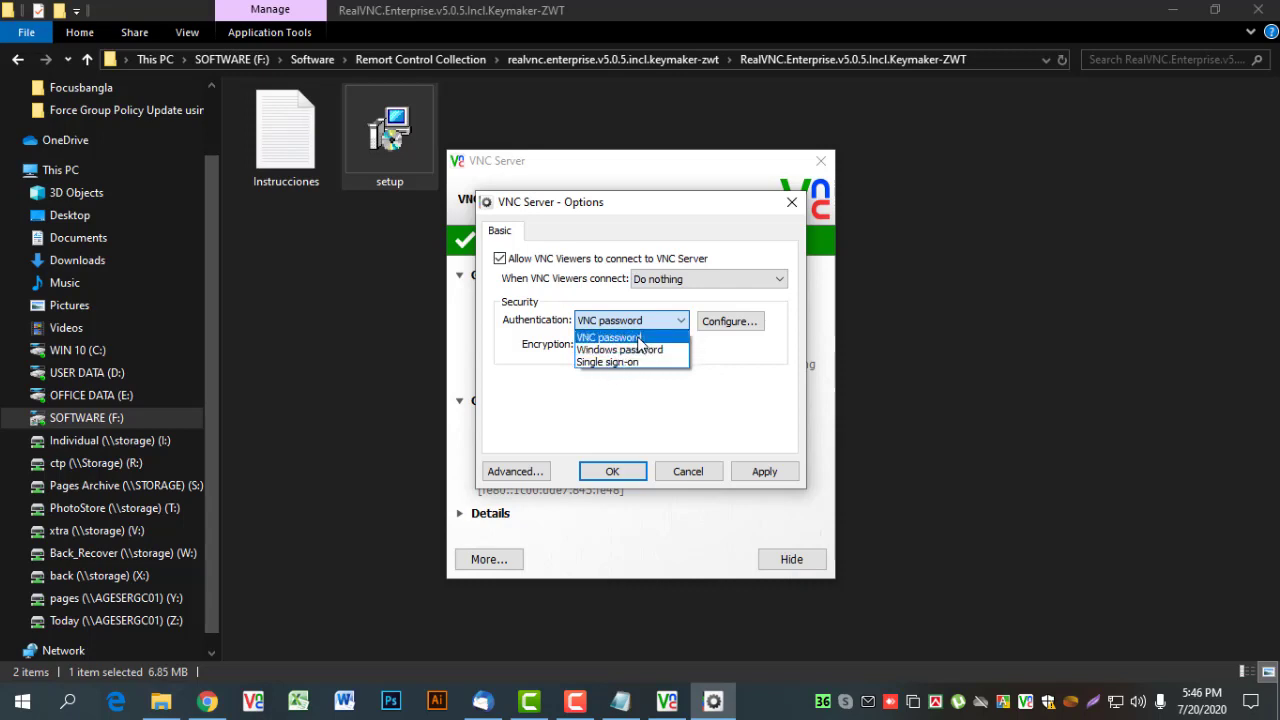
{"action": "left_click", "coordinate": [619, 339]}
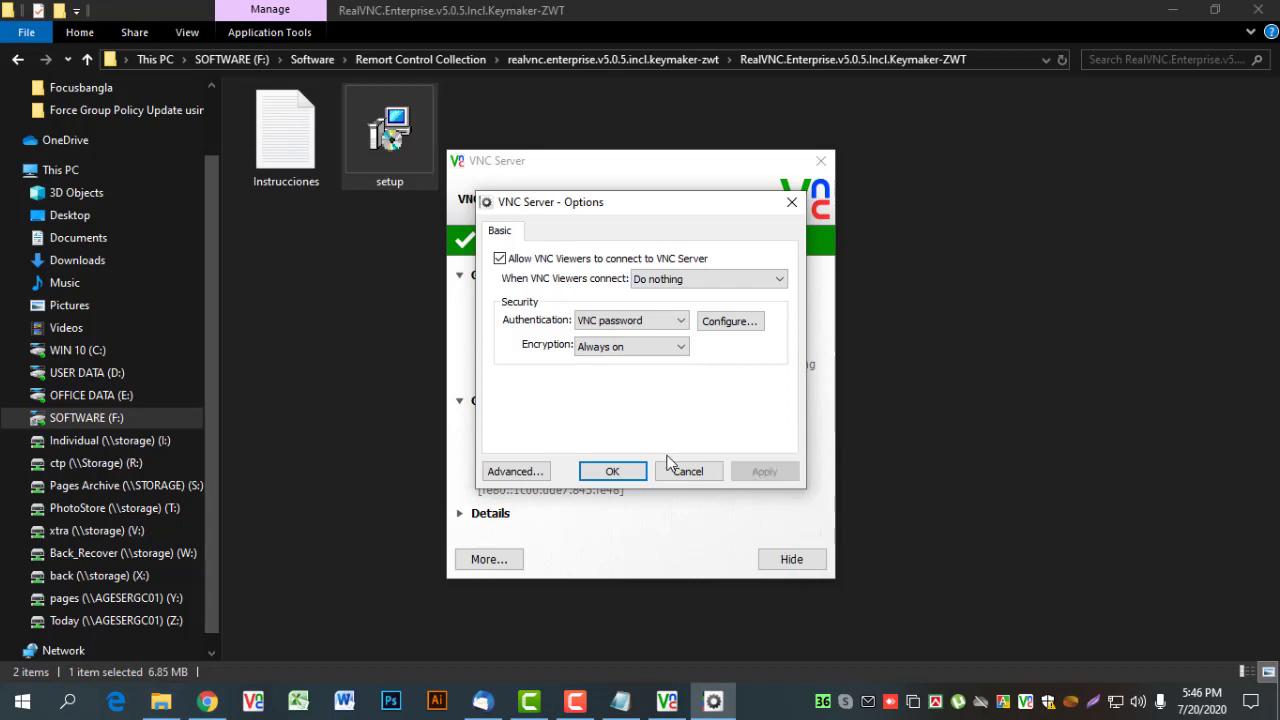
{"action": "left_click", "coordinate": [613, 471]}
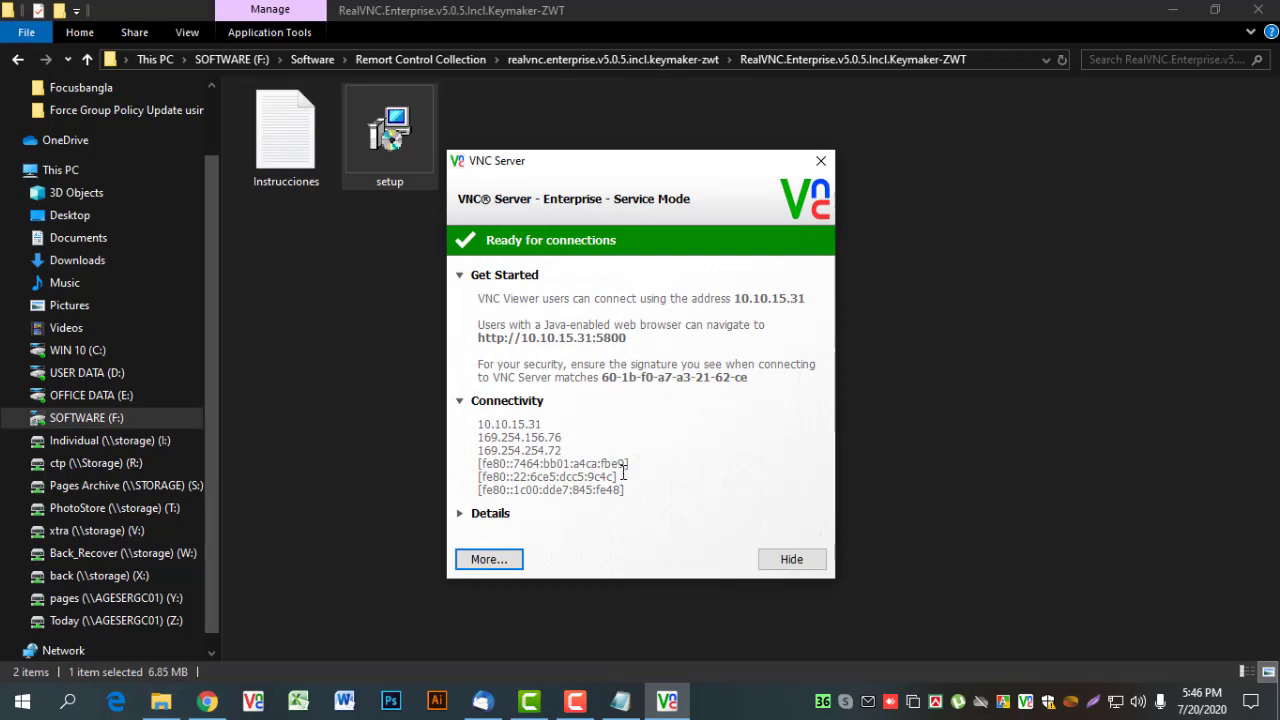
- Close the VNC Server status window, minimize Explorer, and refresh the desktop
{"action": "left_click", "coordinate": [820, 162]}
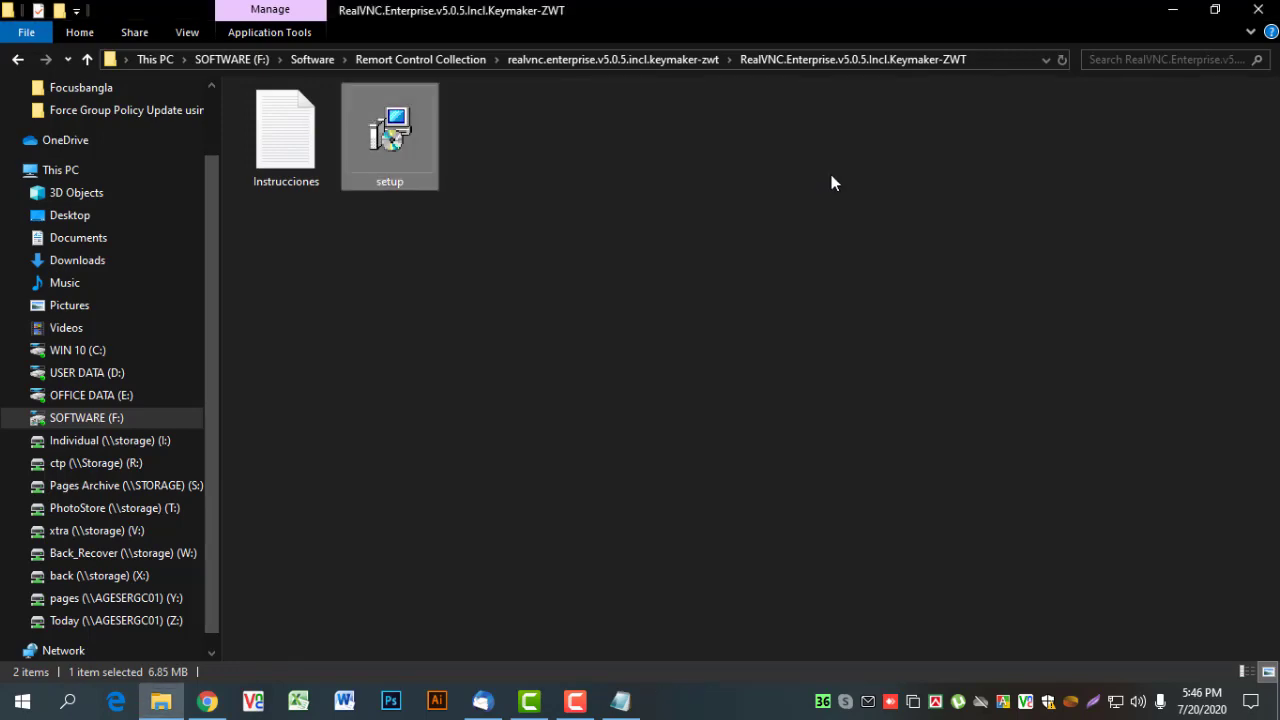
{"action": "left_click", "coordinate": [1173, 12]}
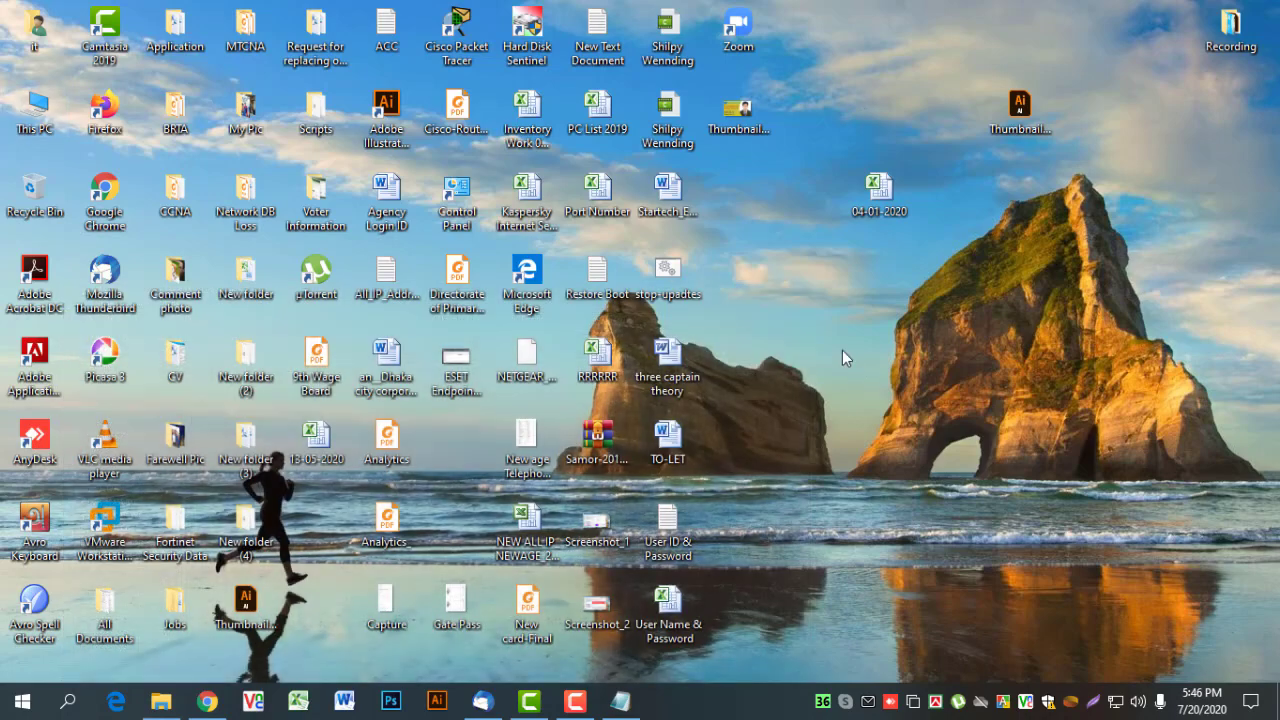
{"action": "right_click", "coordinate": [836, 339]}
{"action": "left_click", "coordinate": [881, 388]}
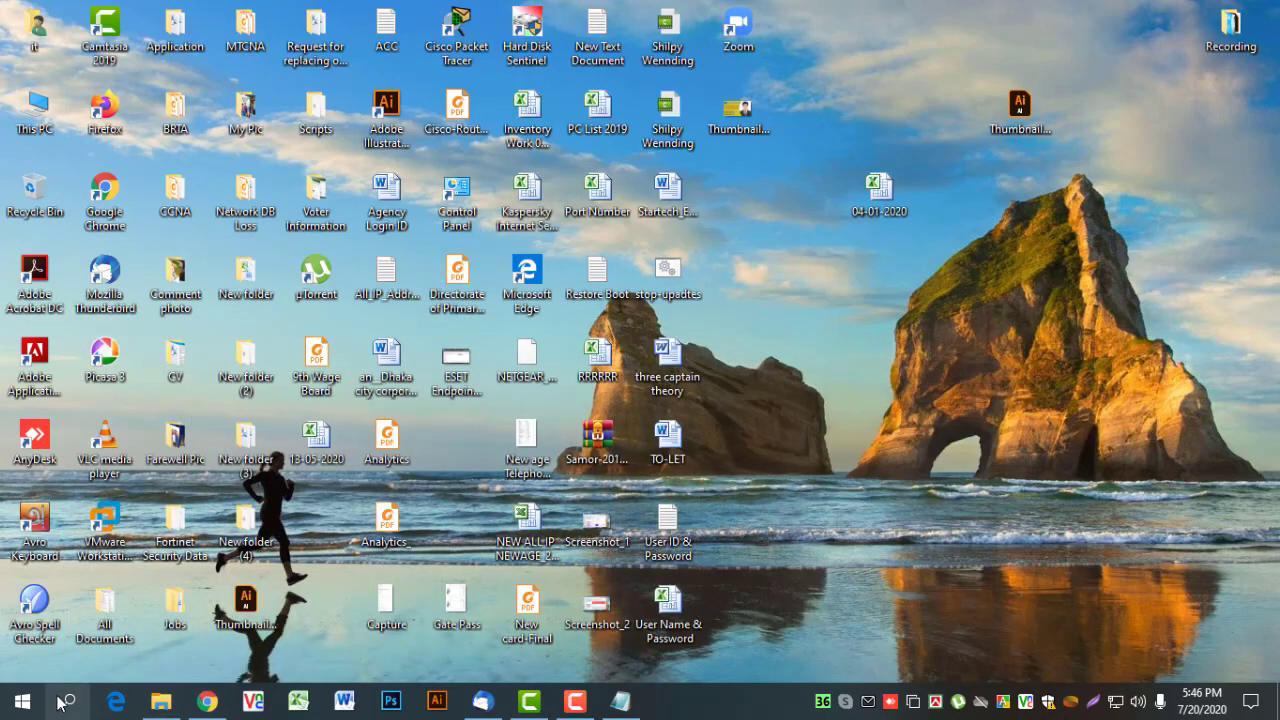
- Search for vnc, then launch VNC Viewer from the Start menu's RealVNC folder
{"action": "left_click", "coordinate": [70, 704]}
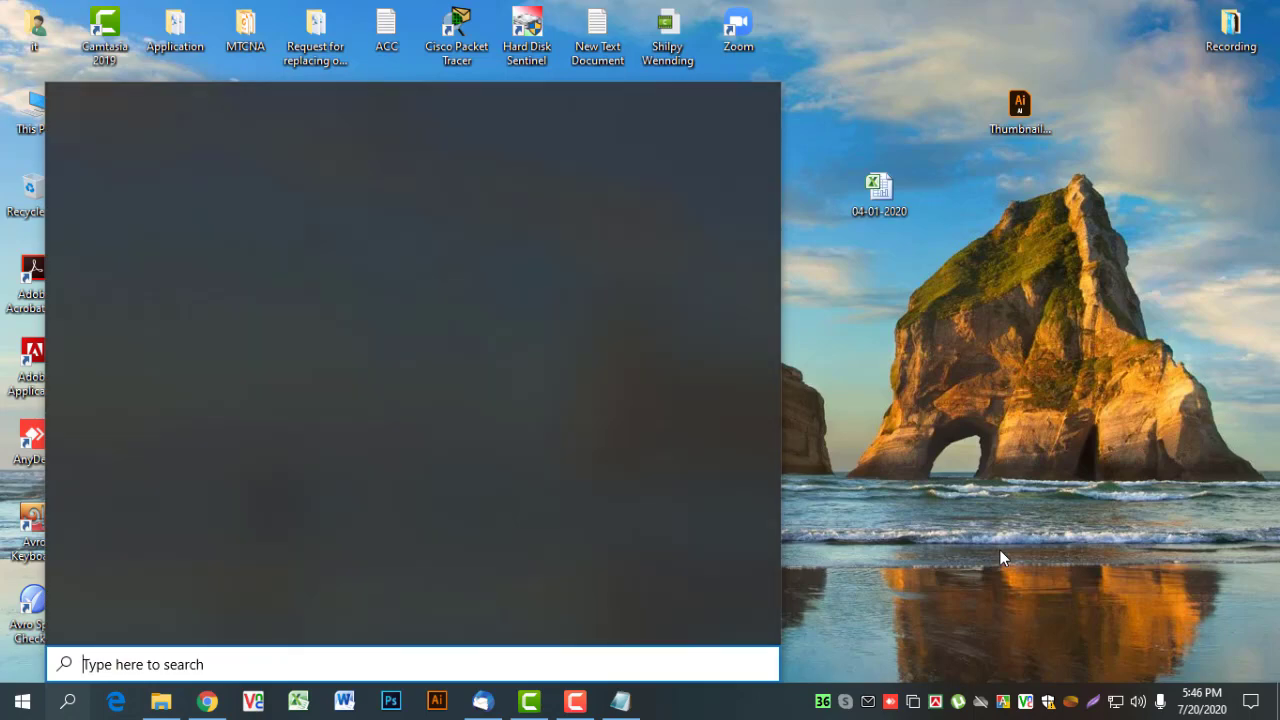
{"action": "type", "text": "vnc"}
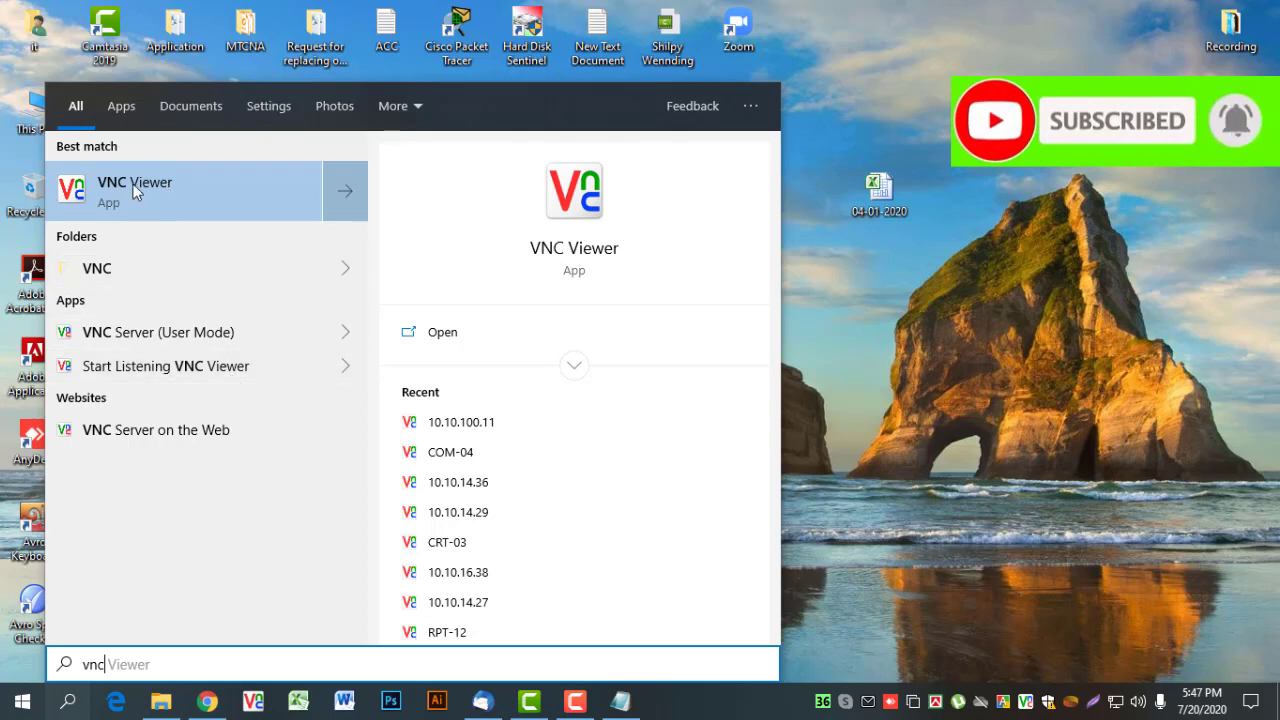
{"action": "left_click", "coordinate": [22, 700]}
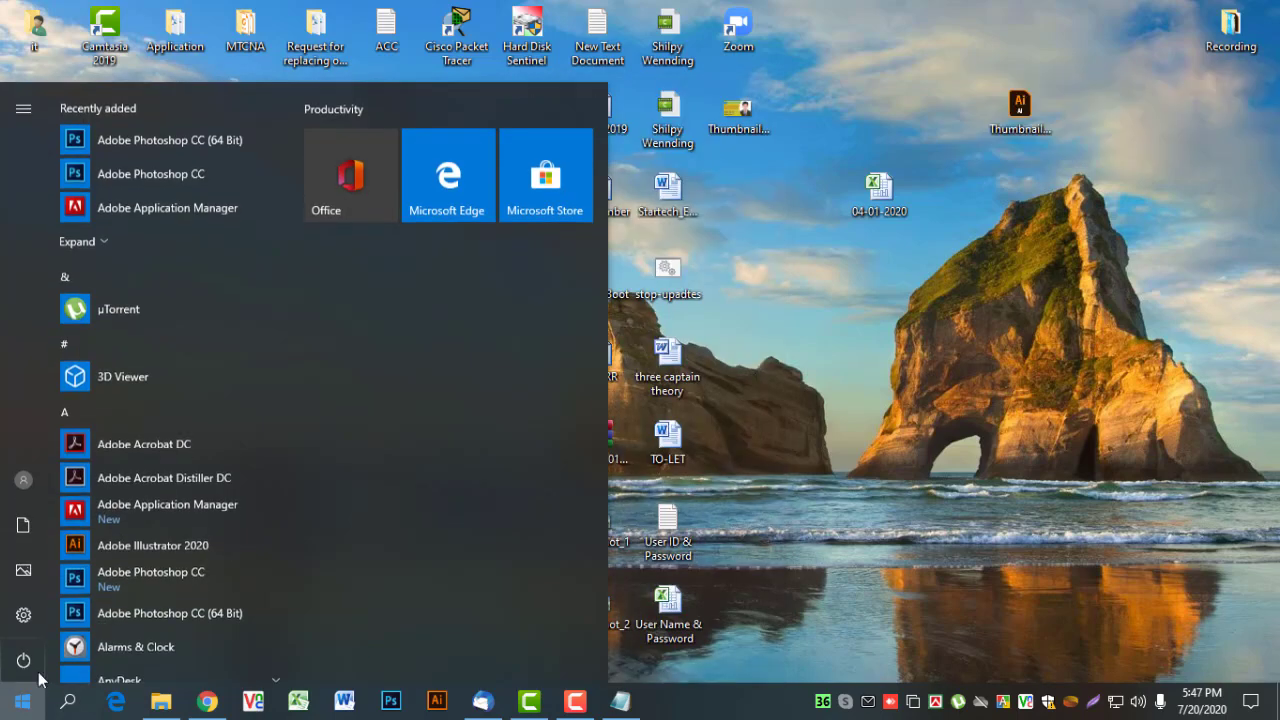
{"action": "scroll", "coordinate": [162, 401], "scroll_direction": "down", "scroll_amount": 15}
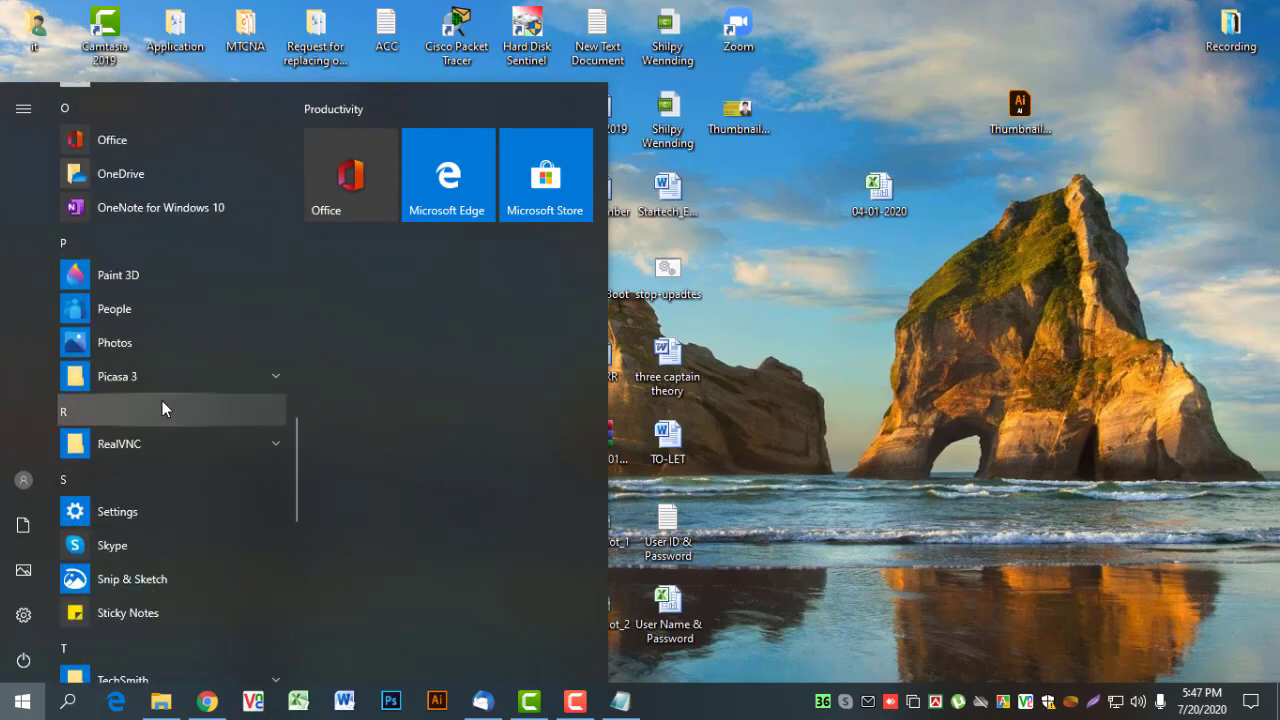
{"action": "left_click", "coordinate": [192, 446]}
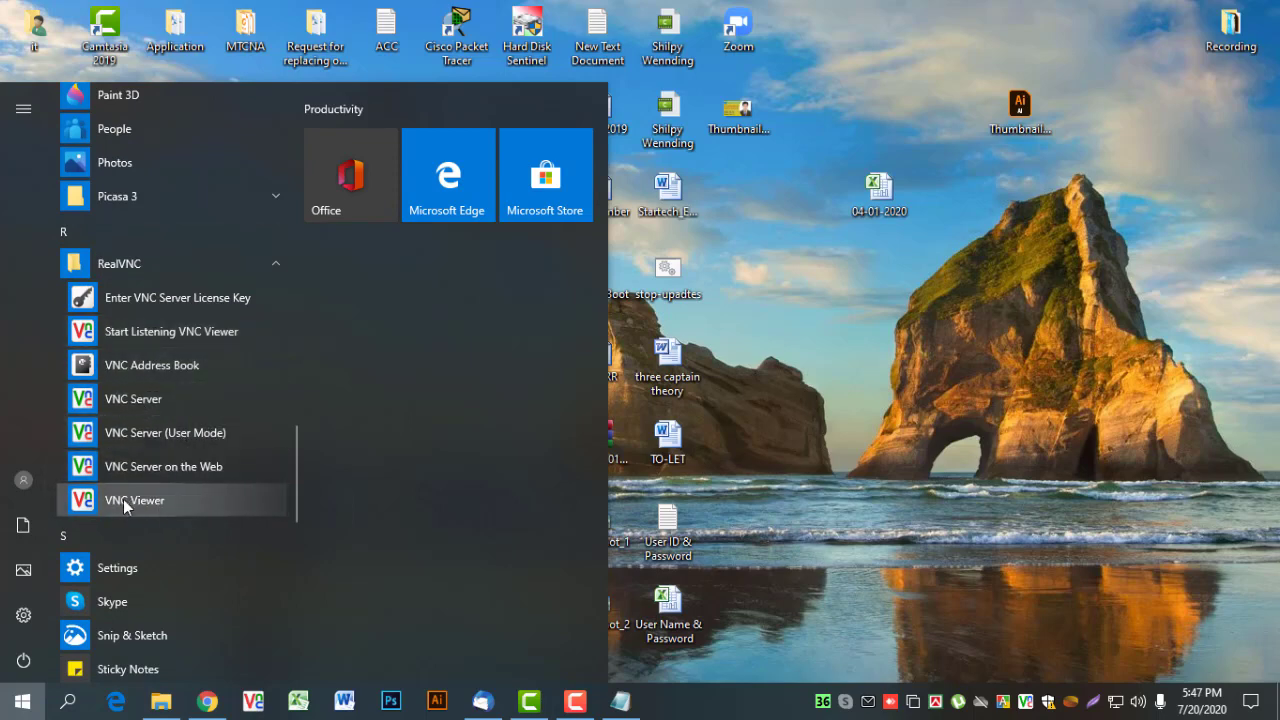
{"action": "left_click", "coordinate": [148, 502]}
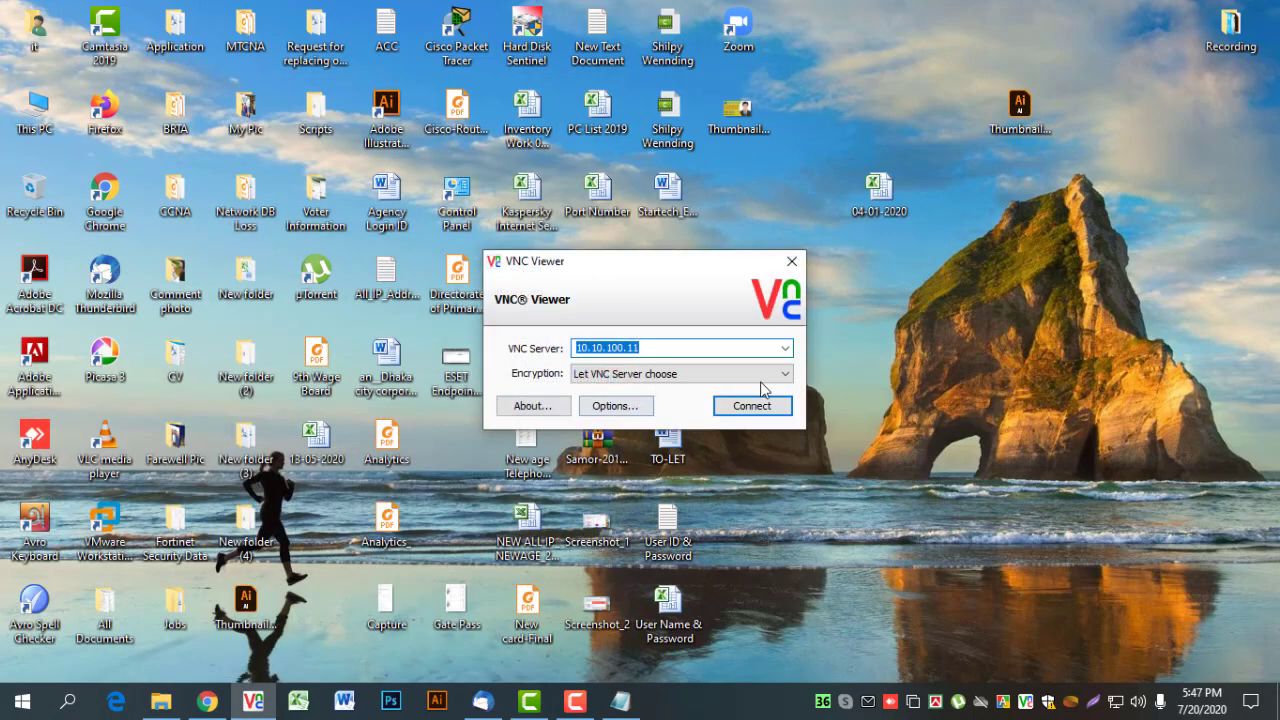
- Clear the old address 10.10.100.11 from the VNC Server field and switch to Excel
{"action": "left_click", "coordinate": [730, 347]}
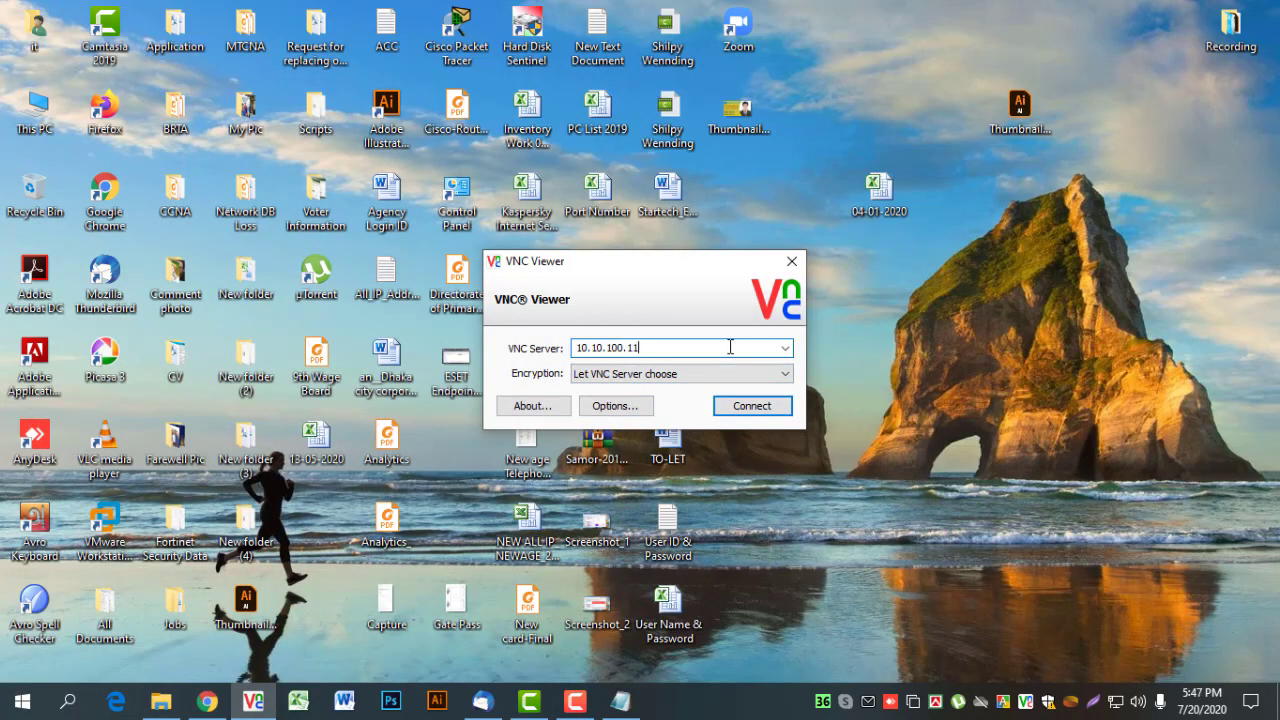
{"action": "key", "text": "BackSpace"}
{"action": "key", "text": "BackSpace"}
{"action": "key", "text": "BackSpace"}
{"action": "key", "text": "BackSpace"}
{"action": "key", "text": "BackSpace"}
{"action": "key", "text": "BackSpace"}
{"action": "key", "text": "BackSpace"}
{"action": "key", "text": "BackSpace"}
{"action": "key", "text": "BackSpace"}
{"action": "key", "text": "BackSpace"}
{"action": "key", "text": "BackSpace"}
{"action": "key", "text": "BackSpace"}
{"action": "left_click", "coordinate": [305, 704]}
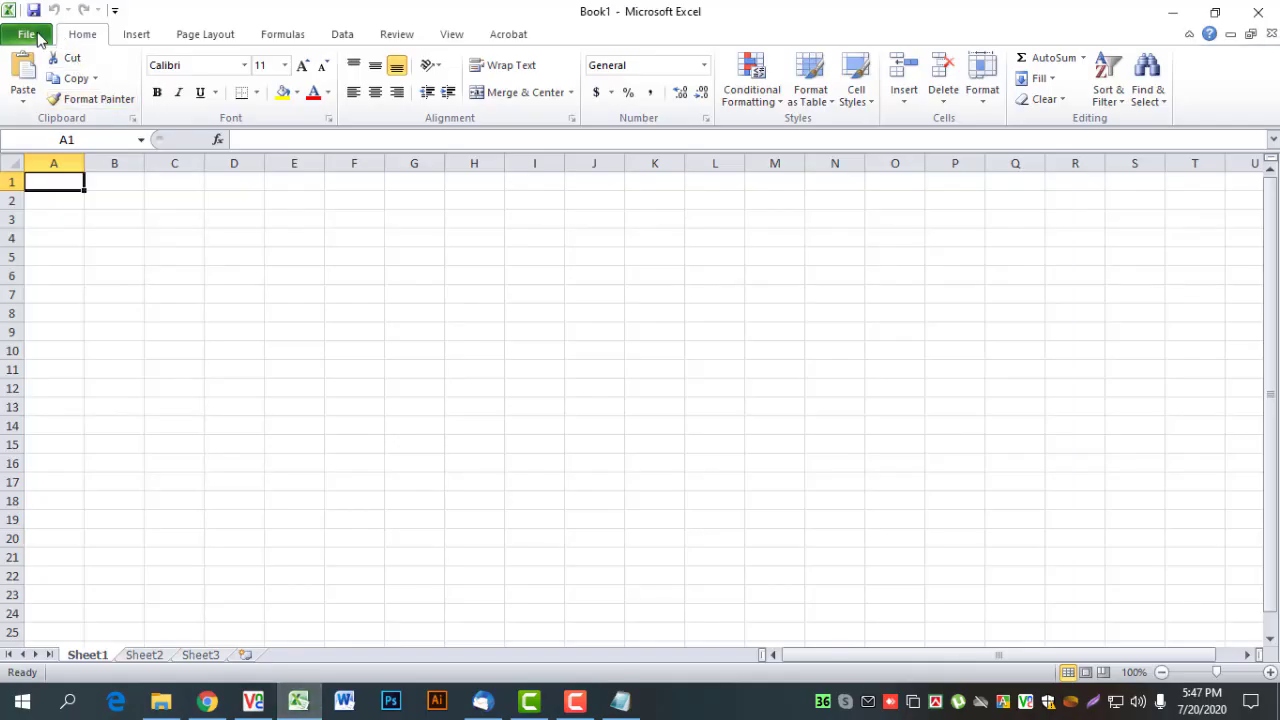
- Open the PC List 2019 workbook and check host names like EDITOR, CRT-02 and COM-12 to COM-03
{"action": "left_click", "coordinate": [28, 34]}
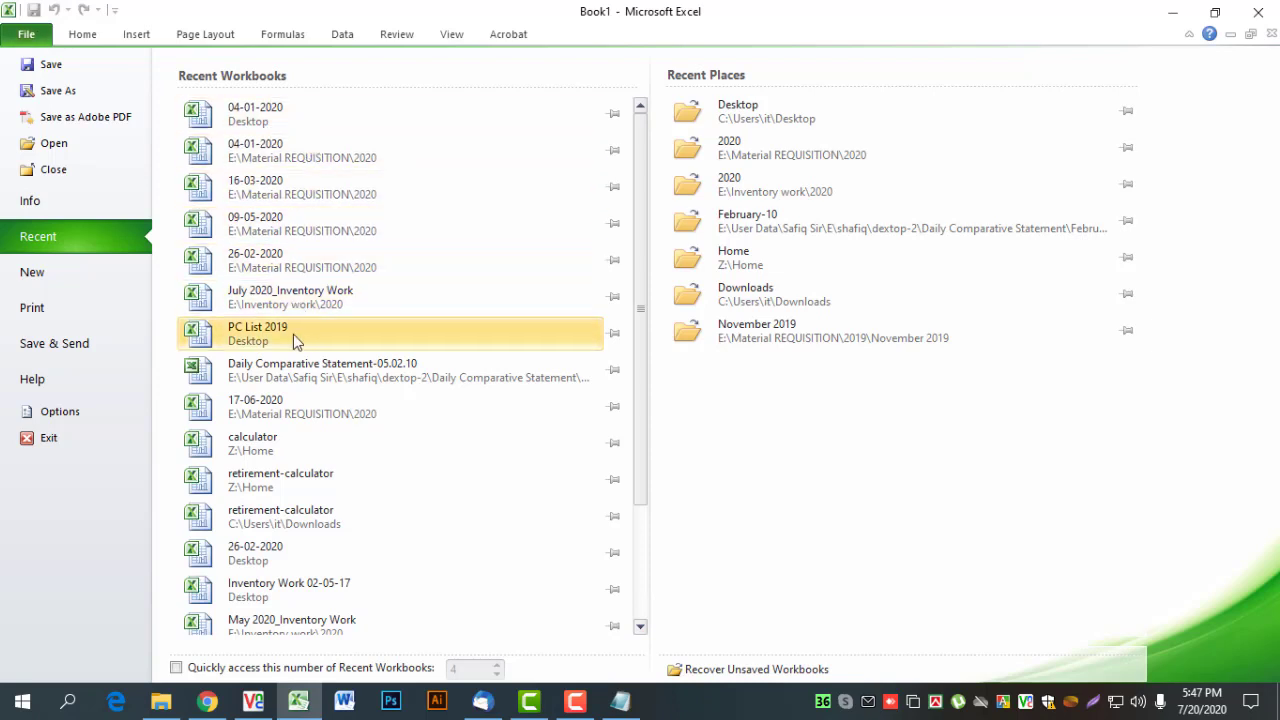
{"action": "key", "text": "Escape"}
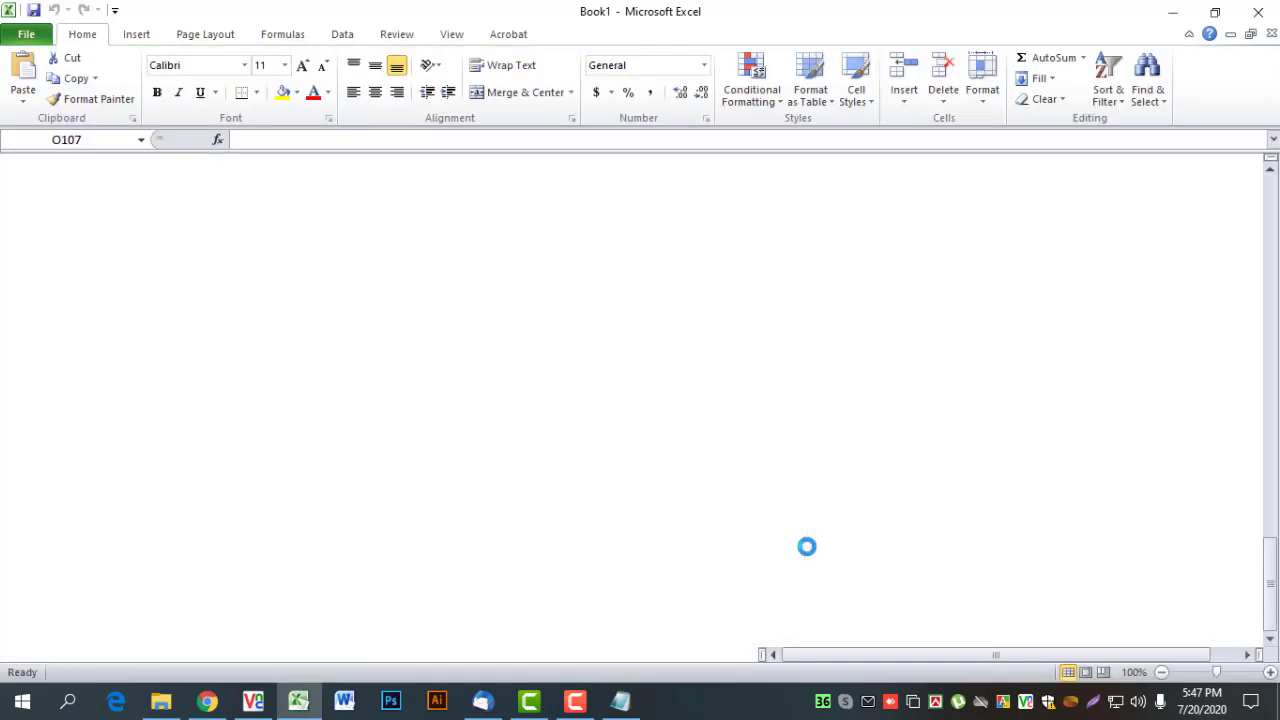
{"action": "scroll", "coordinate": [686, 463], "scroll_direction": "up", "scroll_amount": 17}
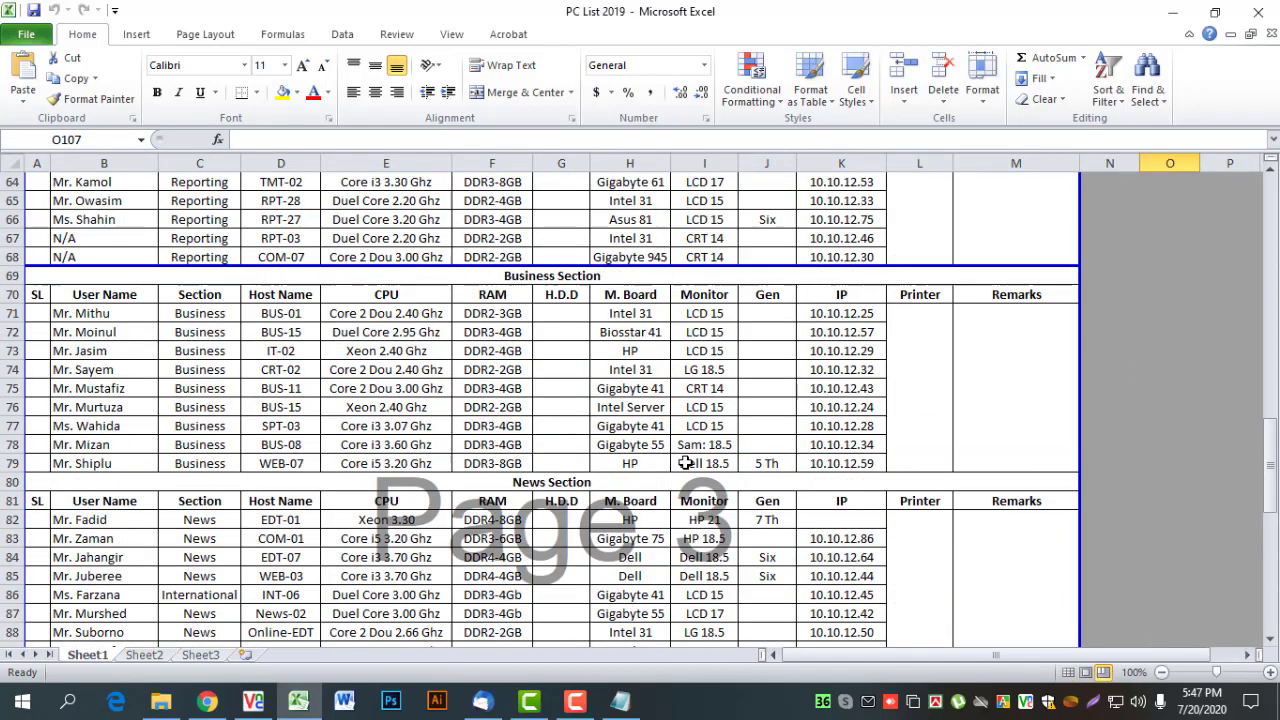
{"action": "scroll", "coordinate": [686, 463], "scroll_direction": "up", "scroll_amount": 16}
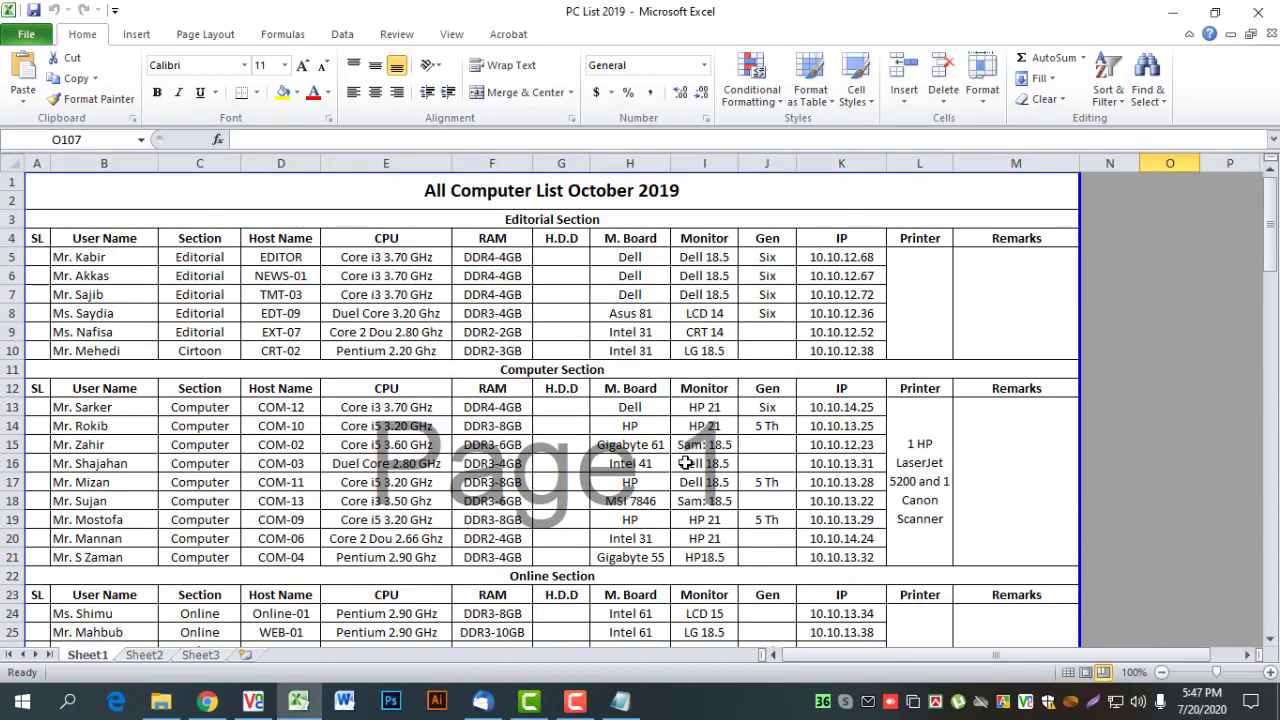
{"action": "left_click", "coordinate": [289, 258]}
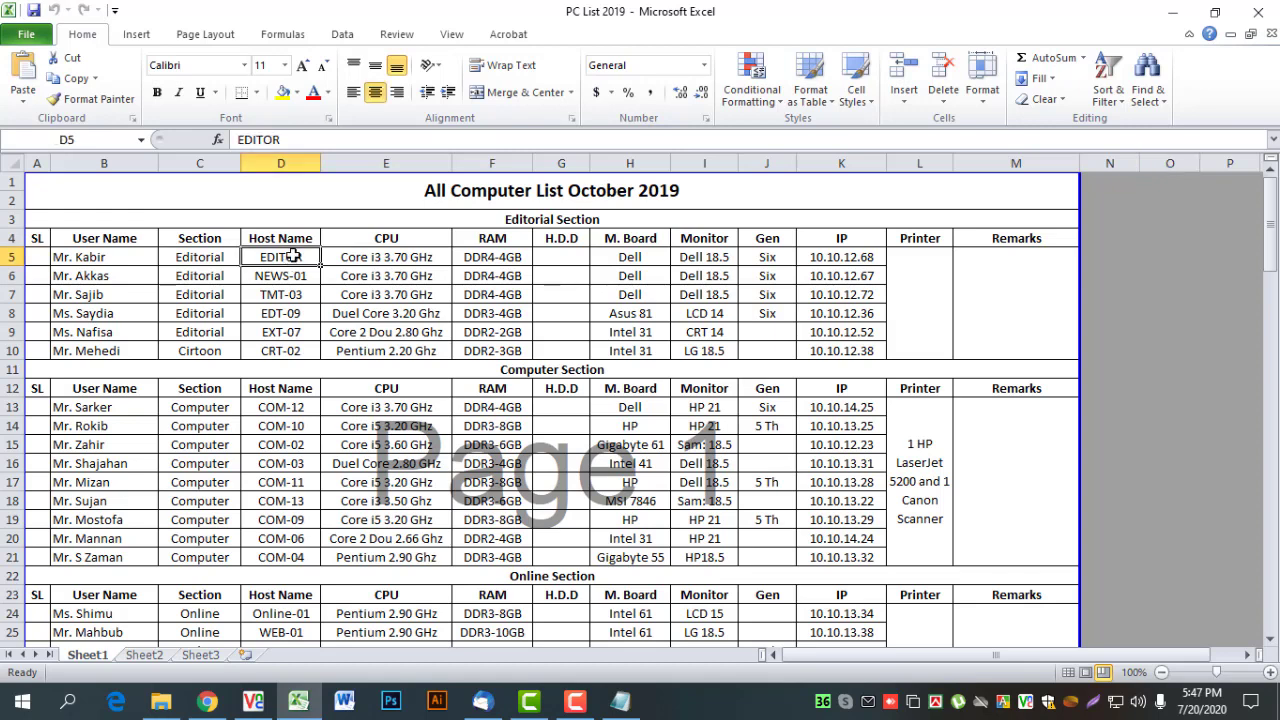
{"action": "left_click", "coordinate": [300, 294]}
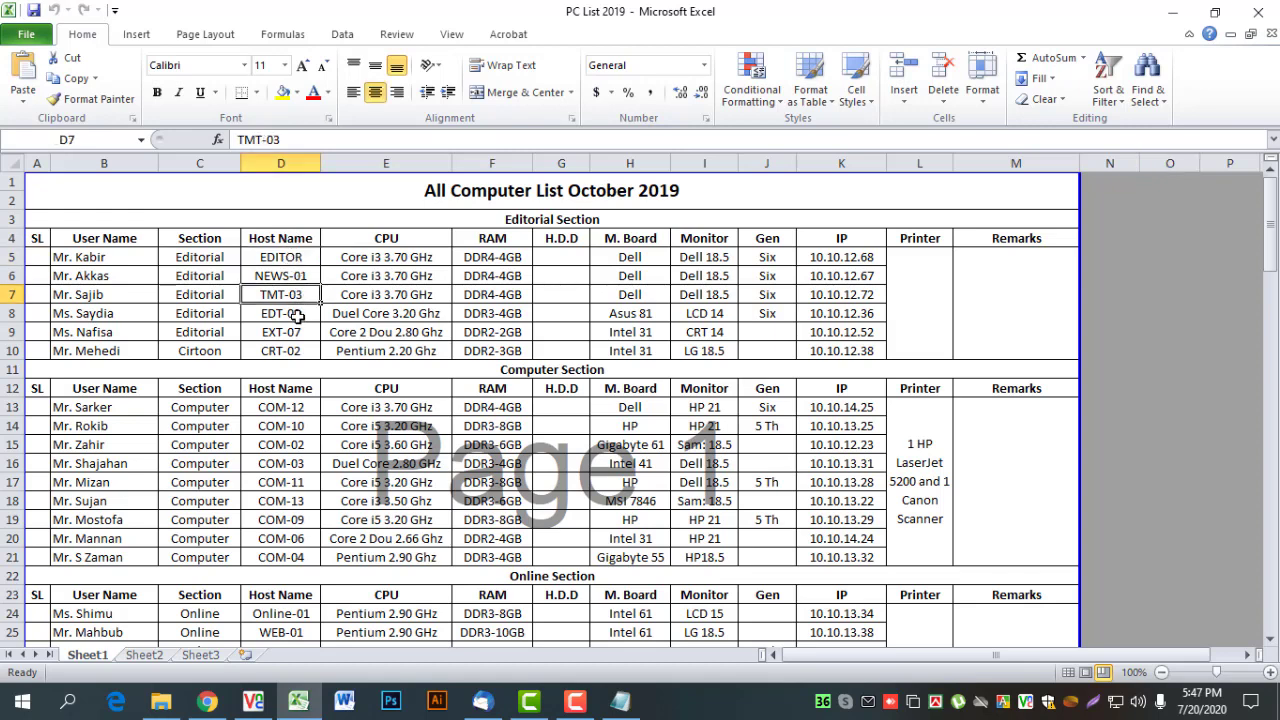
{"action": "left_click", "coordinate": [300, 313]}
{"action": "left_click", "coordinate": [300, 350]}
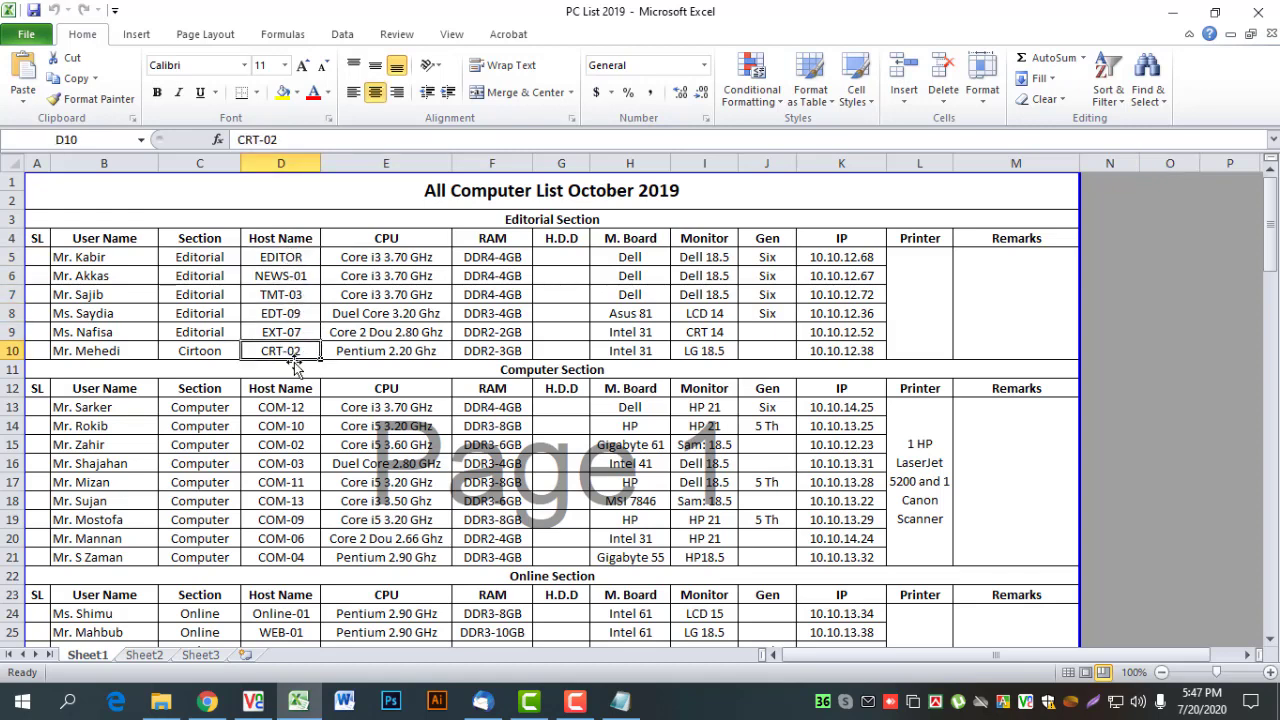
{"action": "left_click_drag", "start_coordinate": [292, 407], "coordinate": [298, 463]}
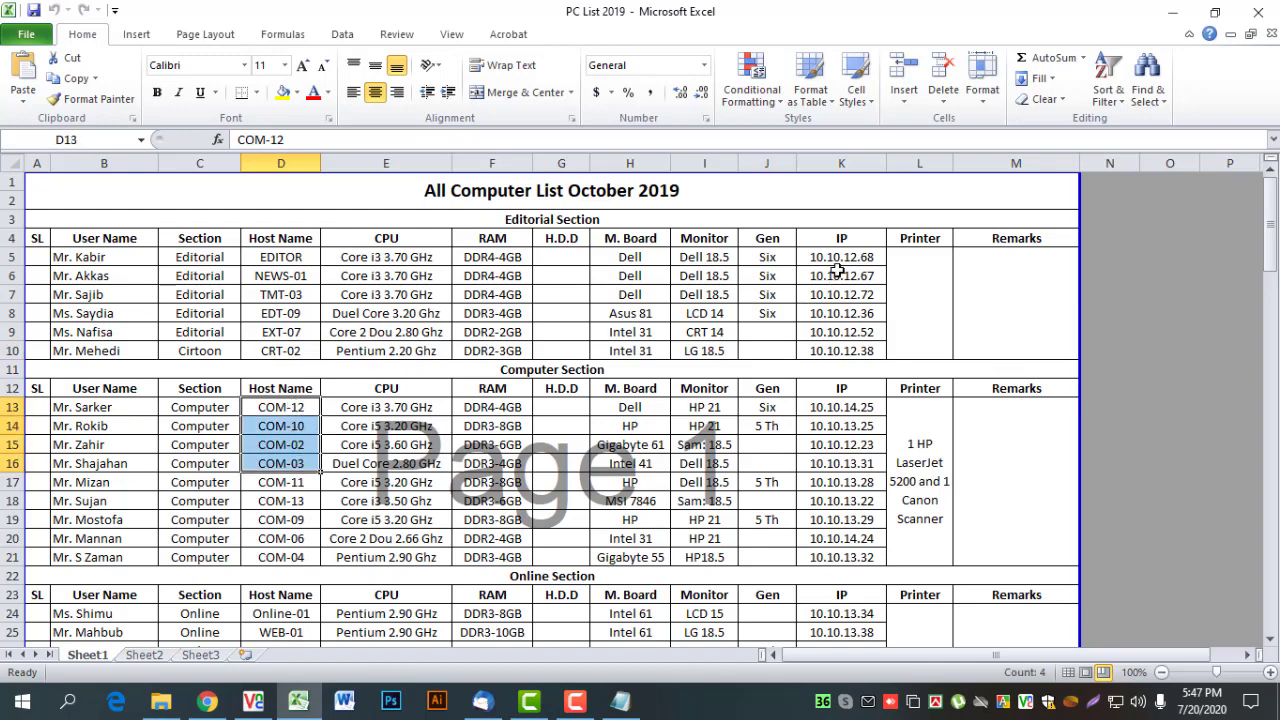
- Check the computers' IP addresses in column K, then return to the VNC Viewer connection dialog
{"action": "left_click_drag", "start_coordinate": [847, 250], "coordinate": [841, 557]}
{"action": "left_click", "coordinate": [841, 426]}
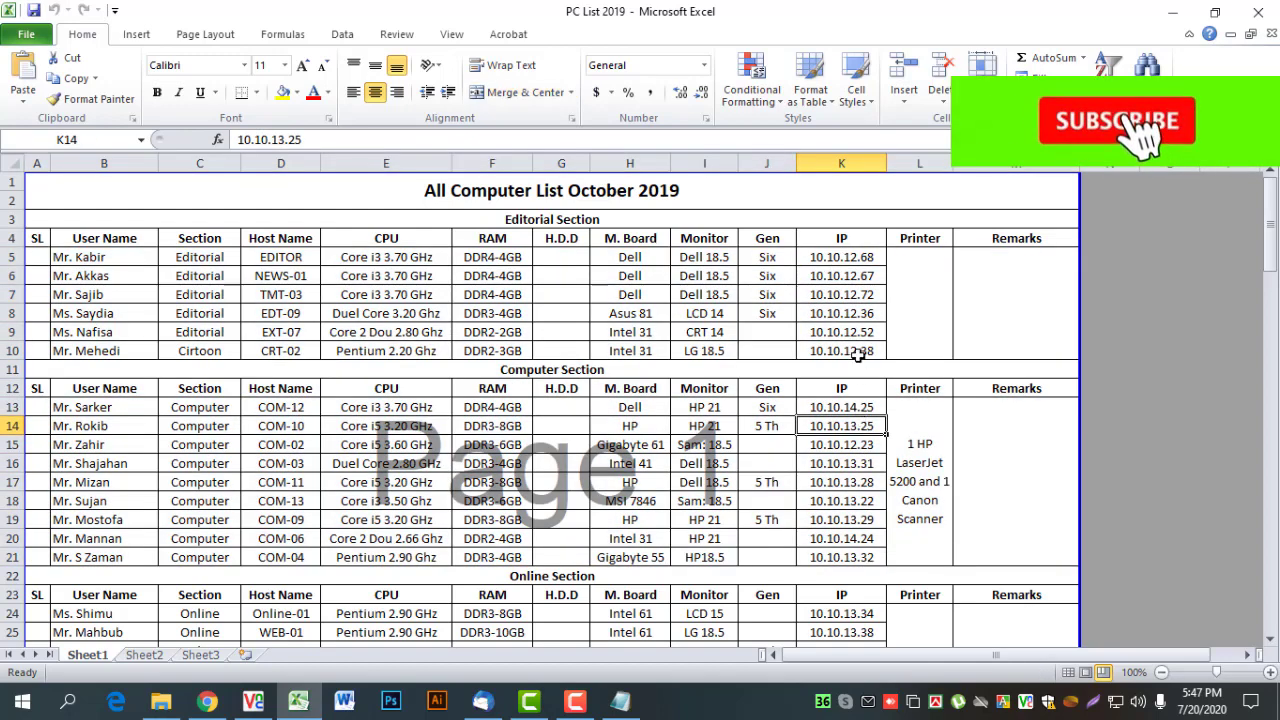
{"action": "left_click", "coordinate": [832, 276]}
{"action": "left_click", "coordinate": [836, 294]}
{"action": "left_click", "coordinate": [840, 332]}
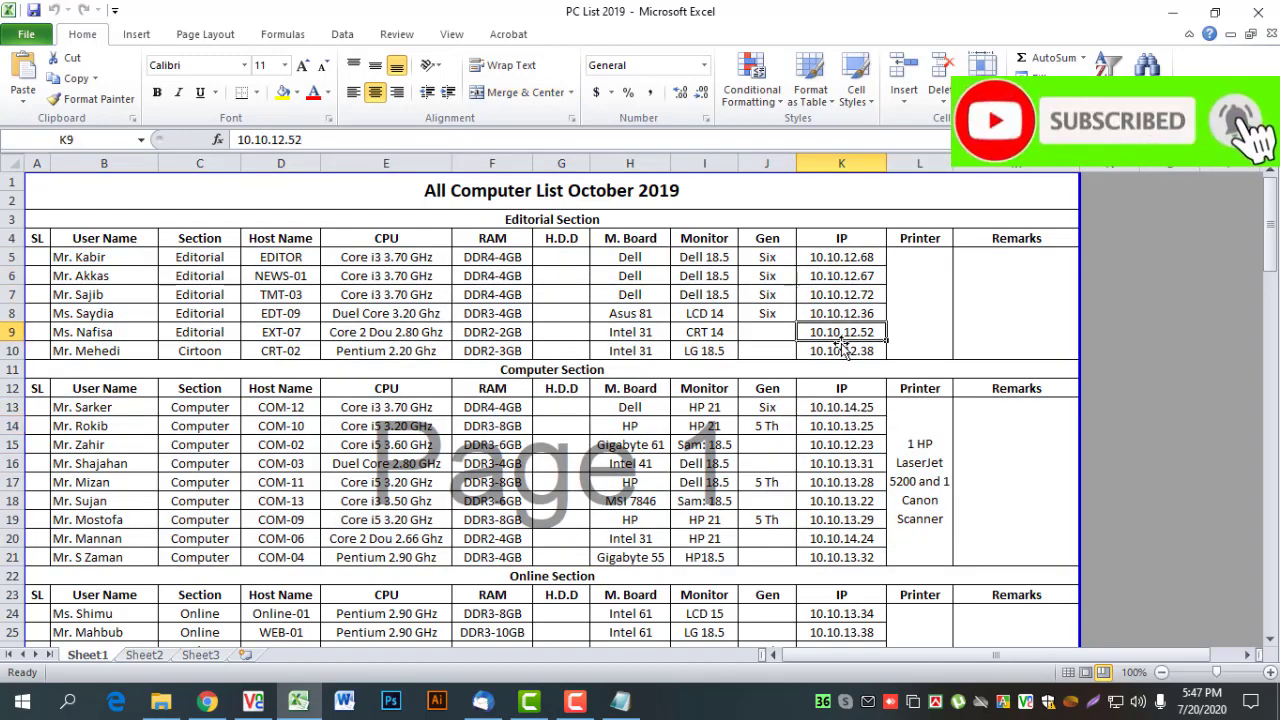
{"action": "left_click", "coordinate": [845, 346]}
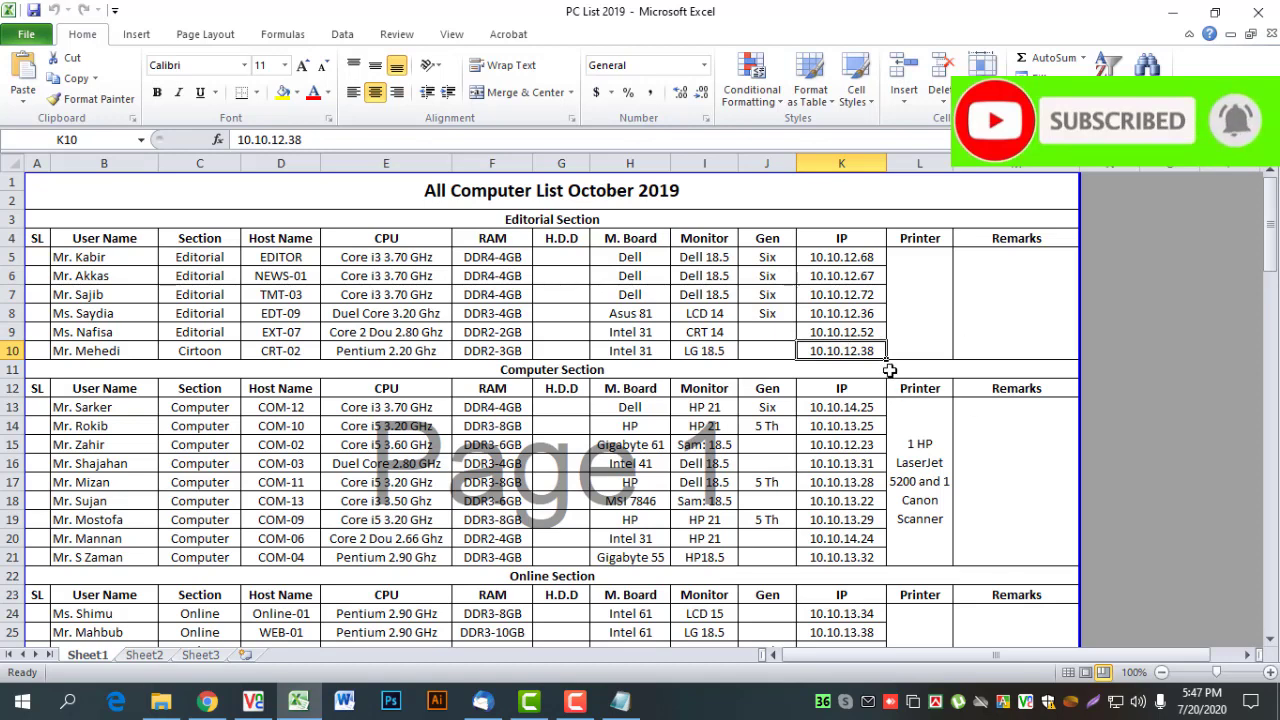
{"action": "left_click", "coordinate": [252, 701]}
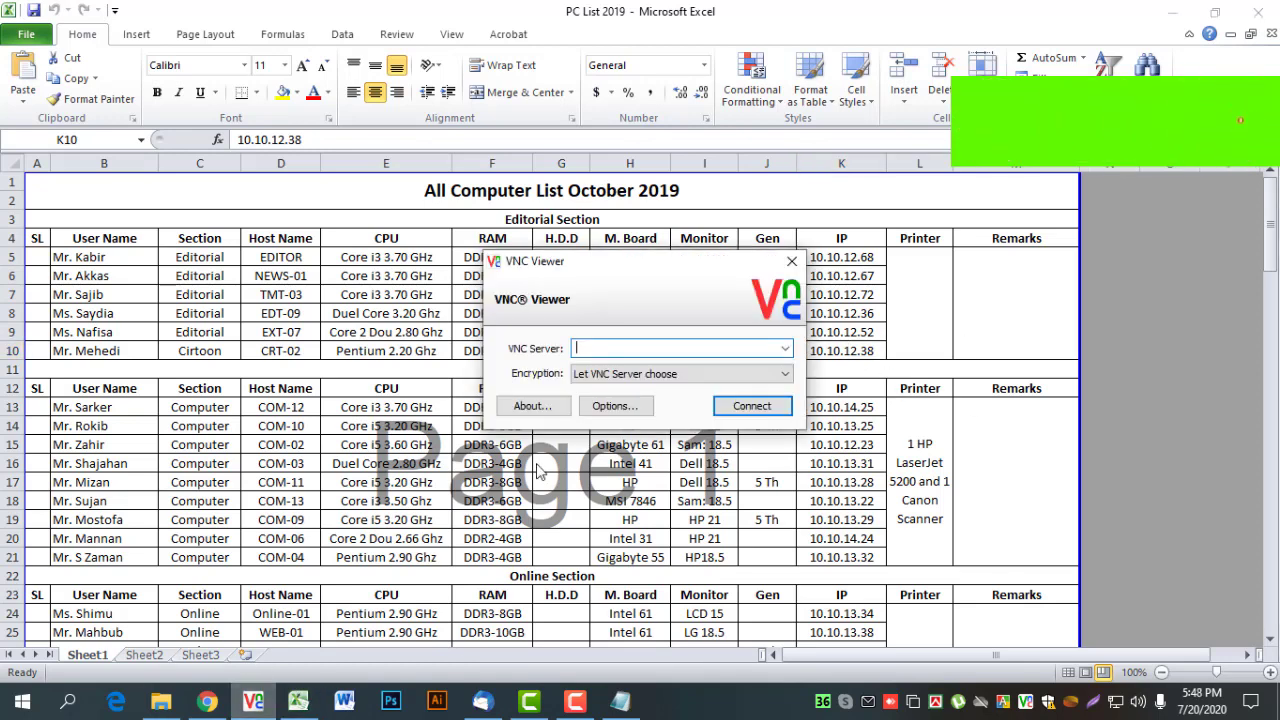
- Connect to 10.10.100.11 with the VNC password and show the session in a window
{"action": "type", "text": "10.10."}
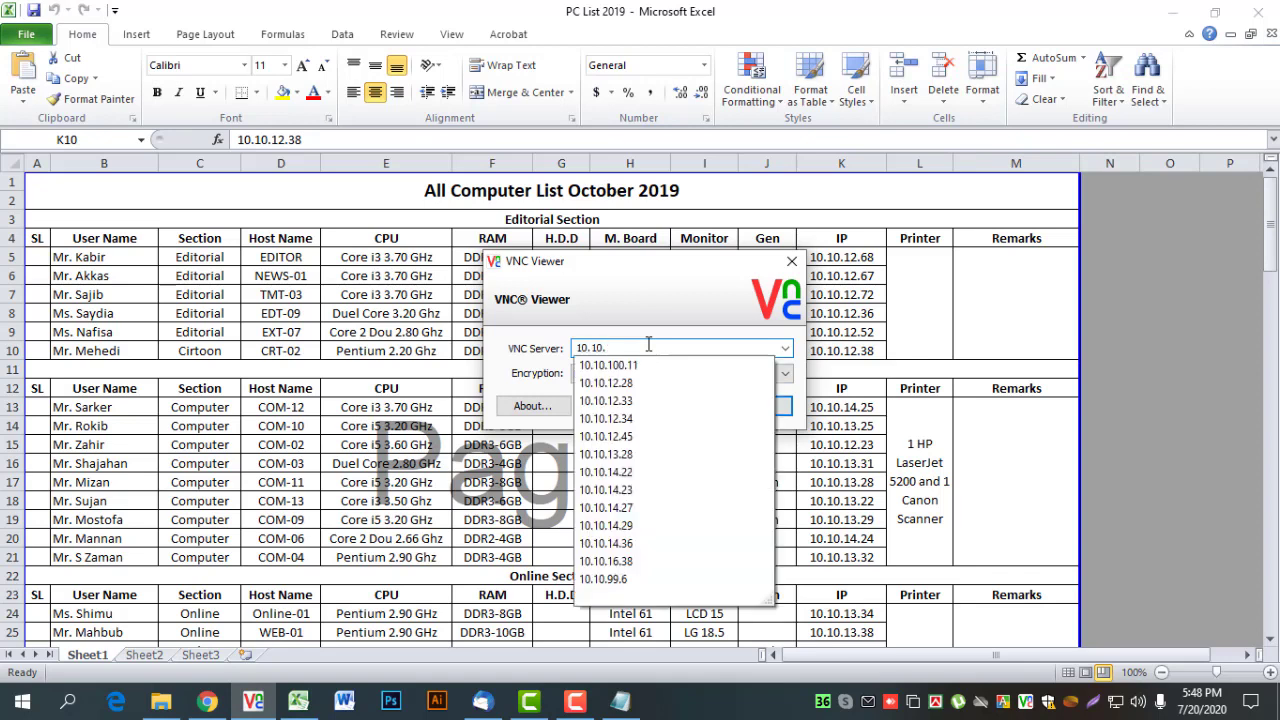
{"action": "type", "text": "100"}
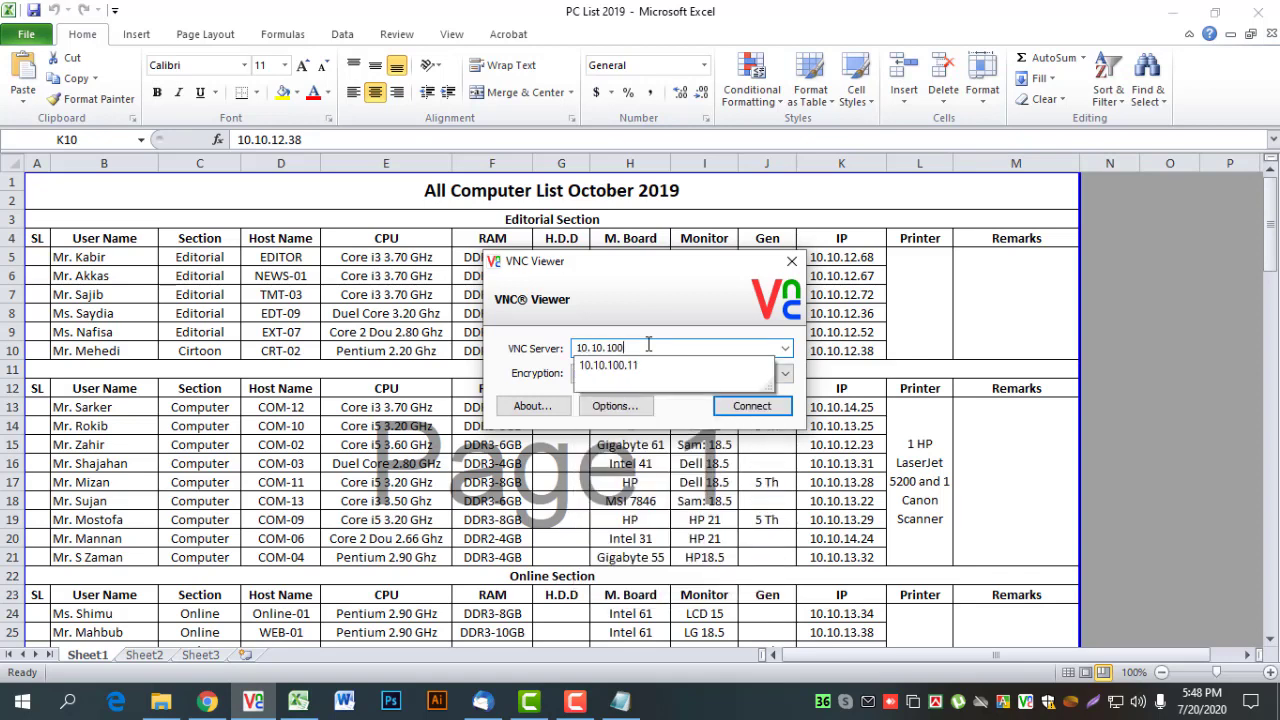
{"action": "type", "text": ".11"}
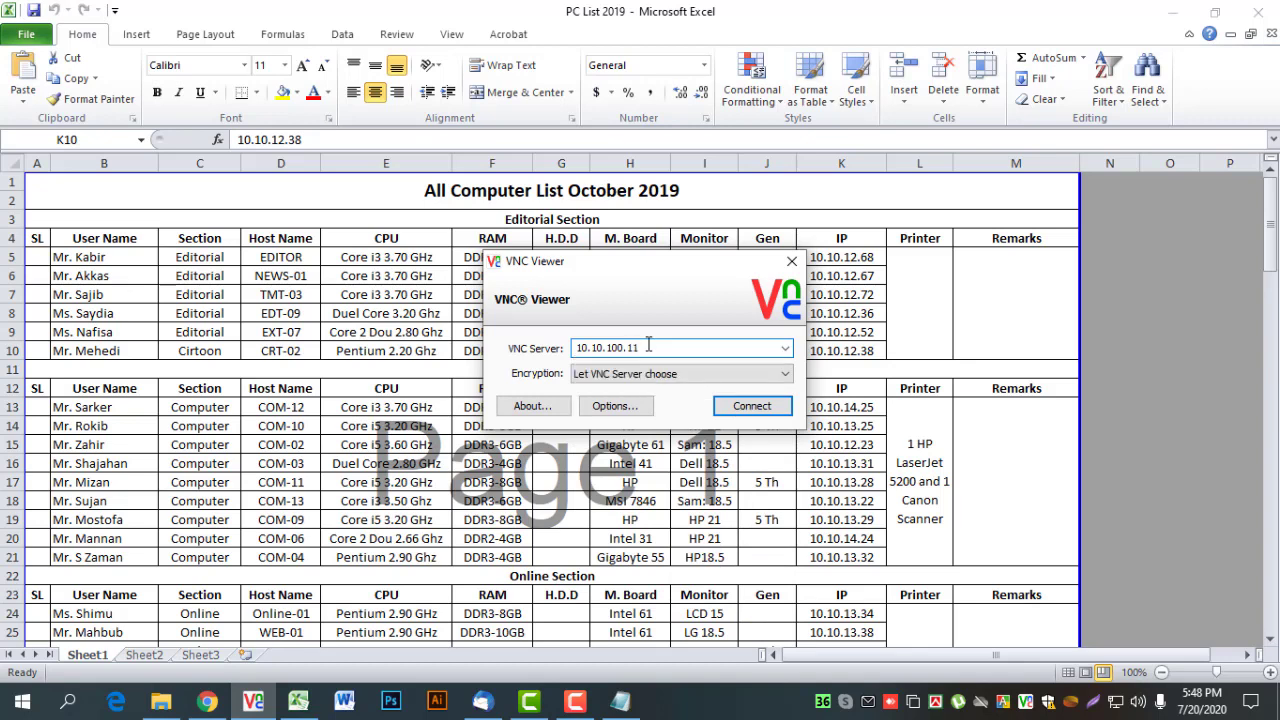
{"action": "left_click", "coordinate": [760, 410]}
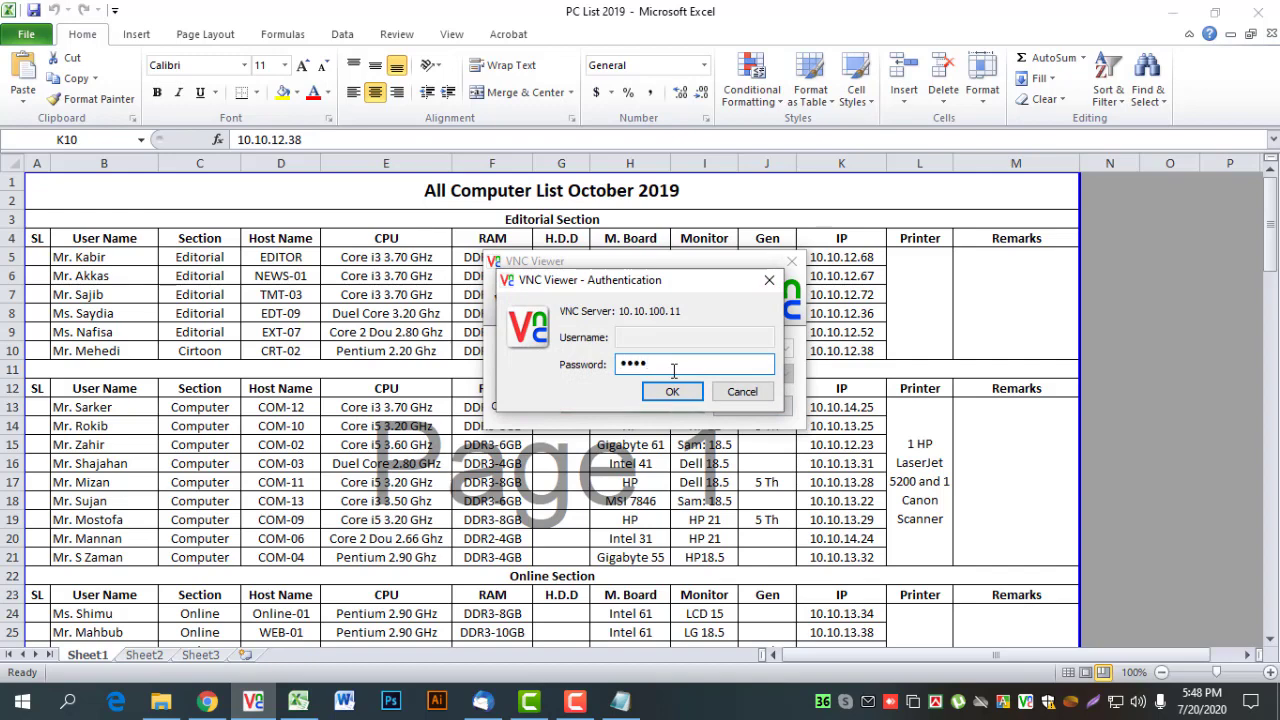
{"action": "left_click", "coordinate": [672, 391]}
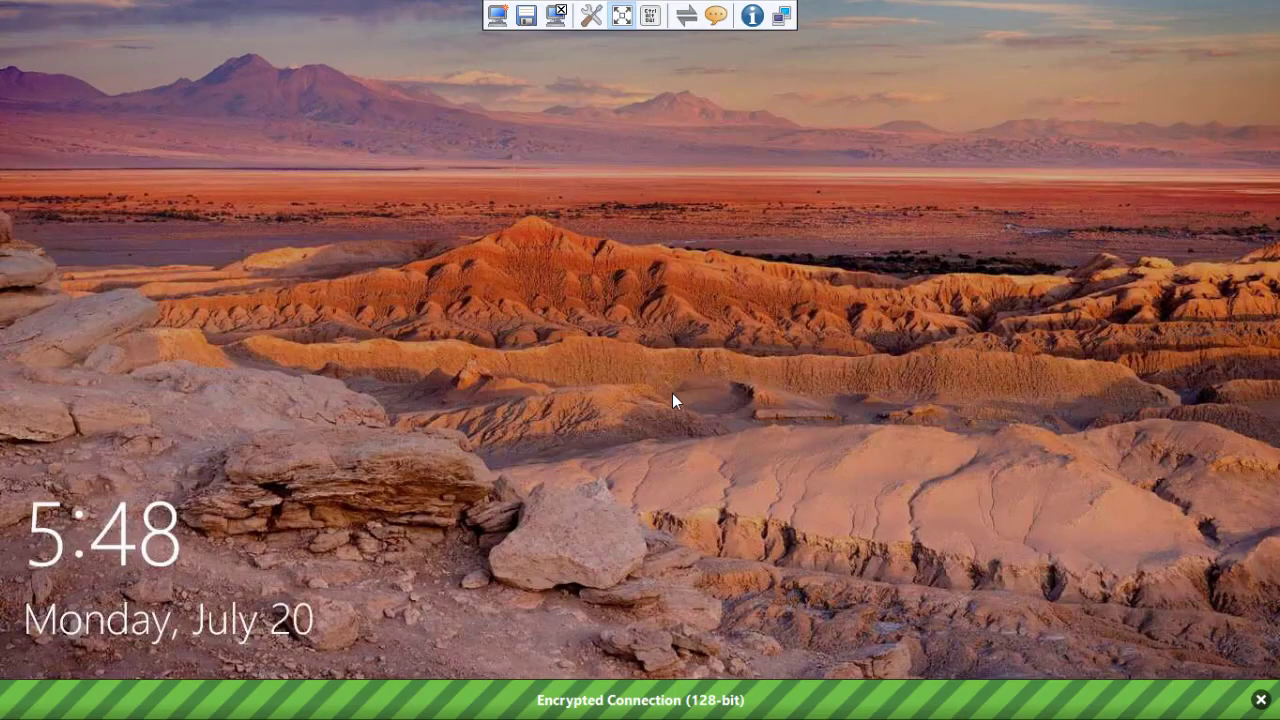
{"action": "left_click", "coordinate": [622, 15]}
- Send Ctrl+Alt+Del to CTP-01 and sign in to the CTP User account, retrying the password
{"action": "mouse_move", "coordinate": [670, 8]}
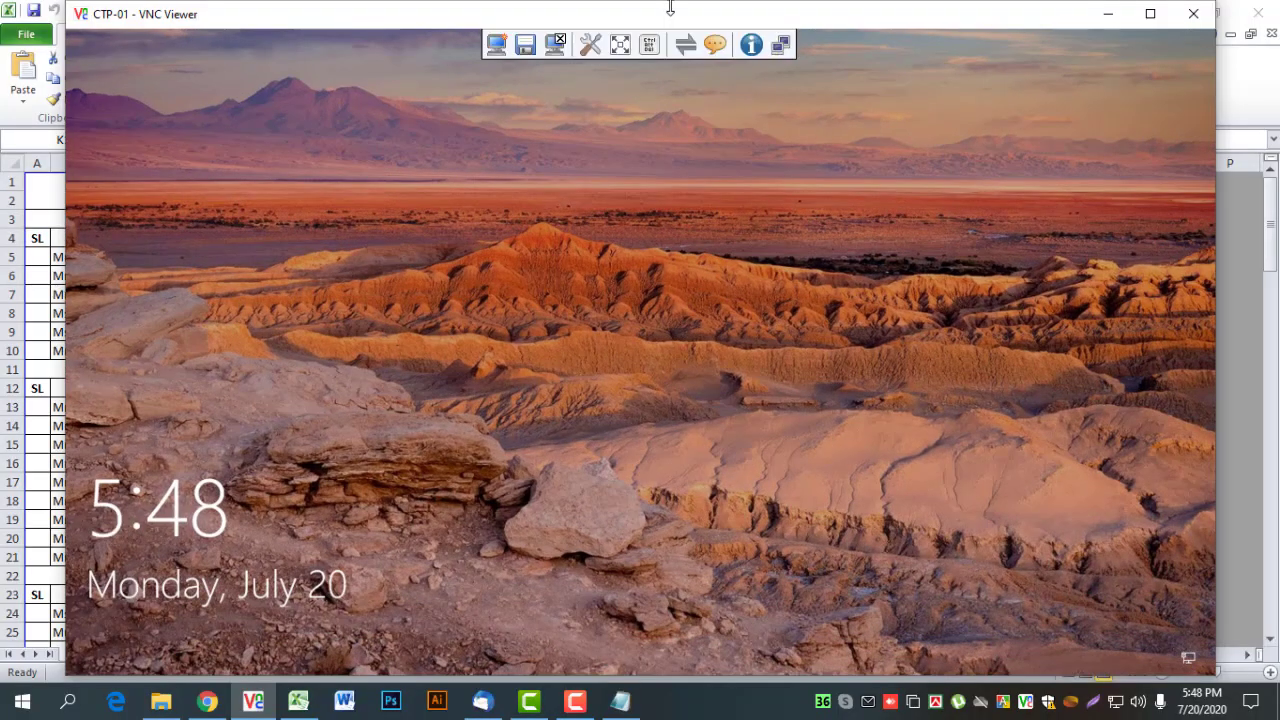
{"action": "mouse_move", "coordinate": [548, 5]}
{"action": "left_click", "coordinate": [647, 47]}
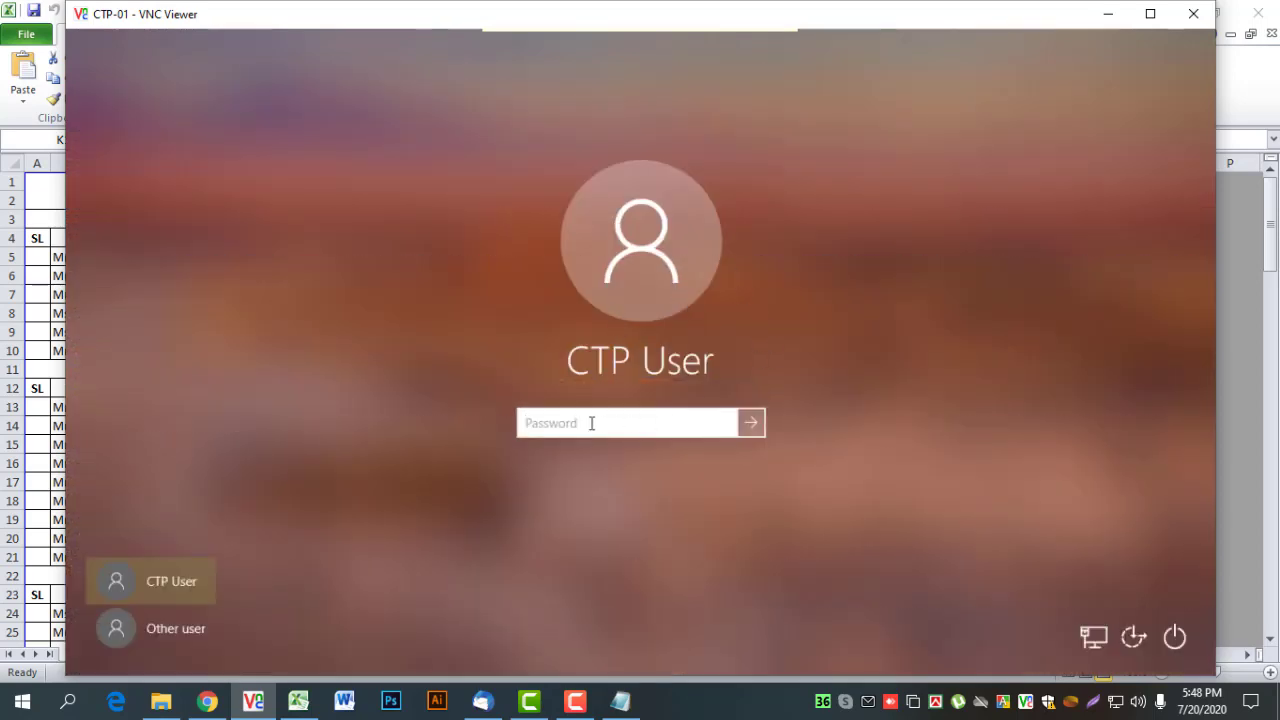
{"action": "type", "text": "•••"}
{"action": "key", "text": "Return"}
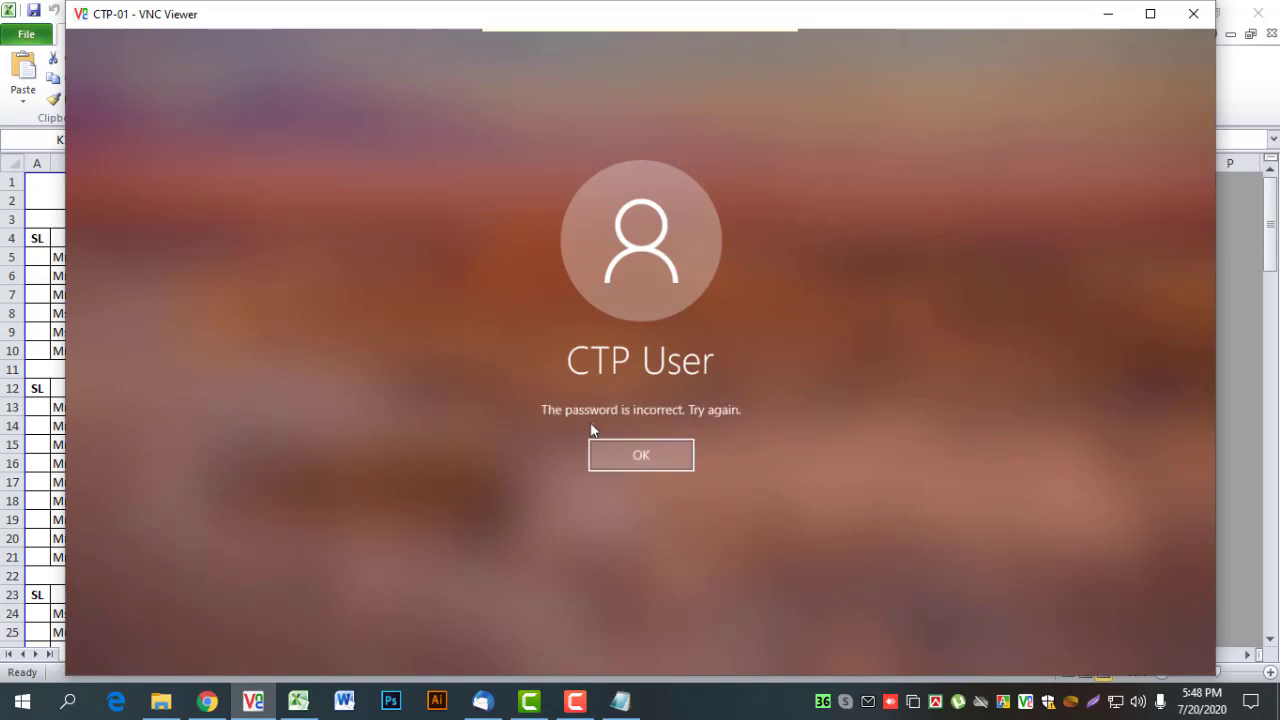
{"action": "key", "text": "Return"}
{"action": "type", "text": "•••"}
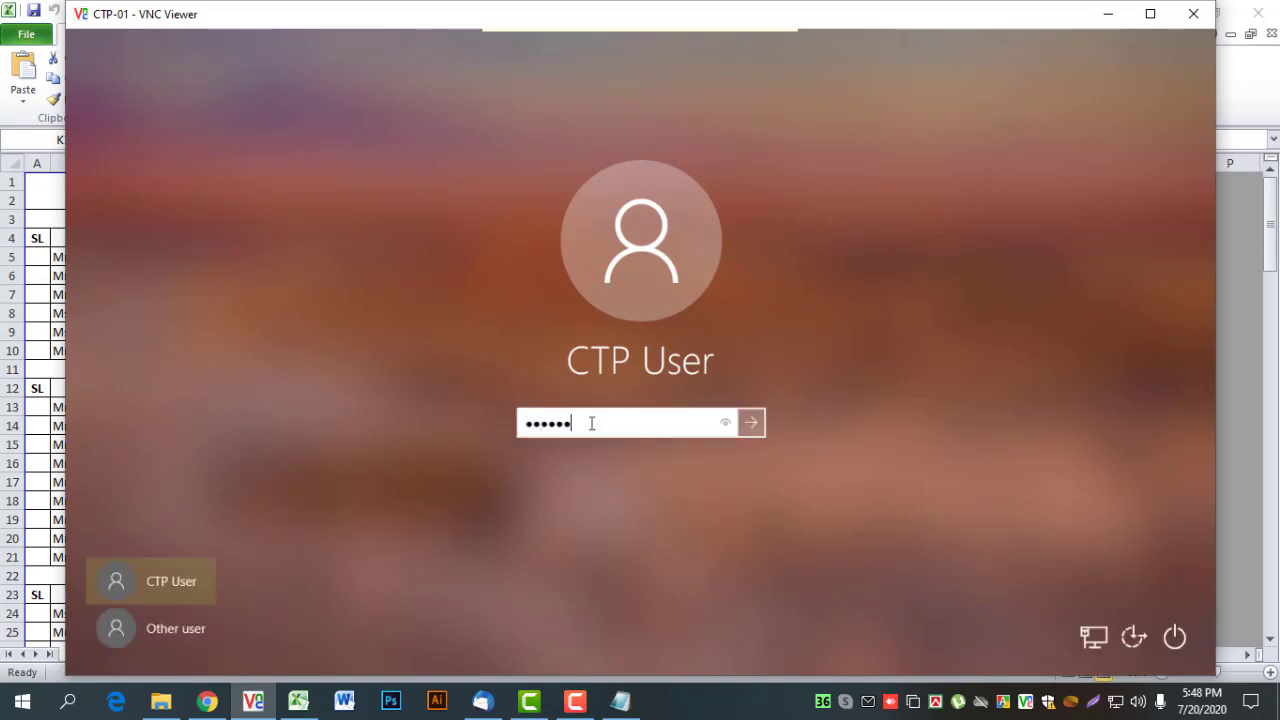
{"action": "key", "text": "Return"}
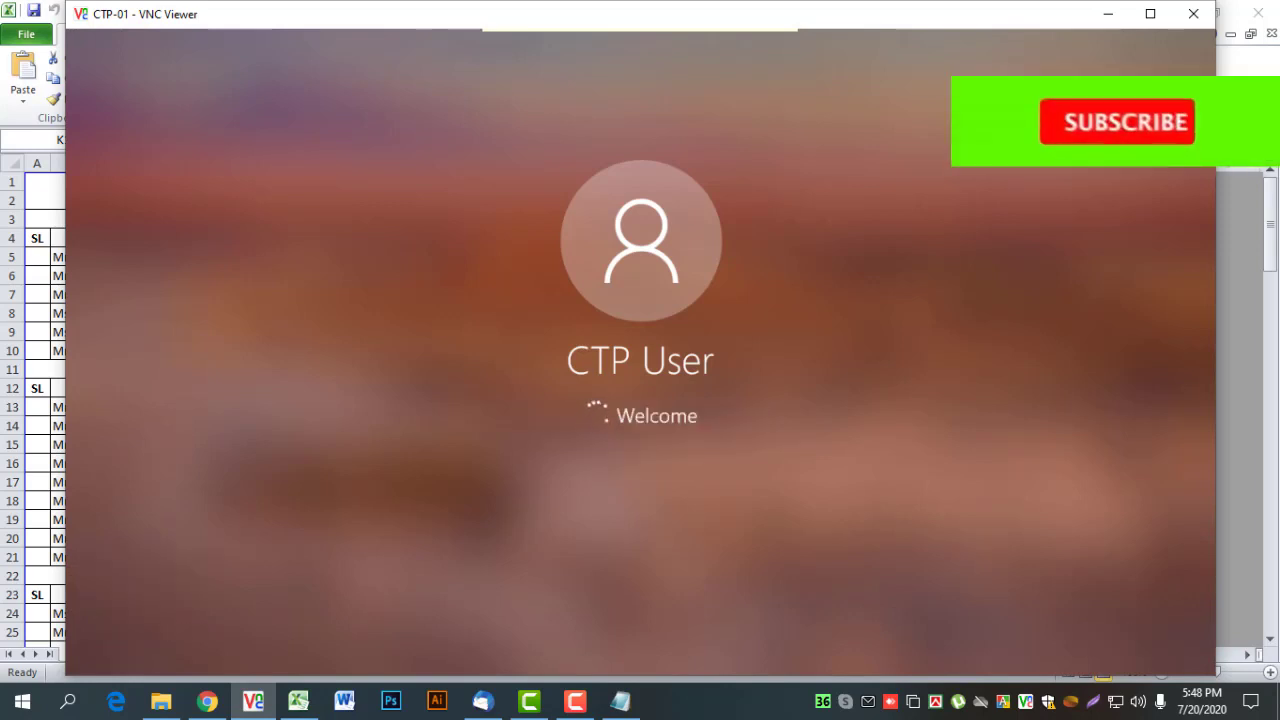
{"action": "left_click_drag", "start_coordinate": [403, 15], "coordinate": [475, 20]}
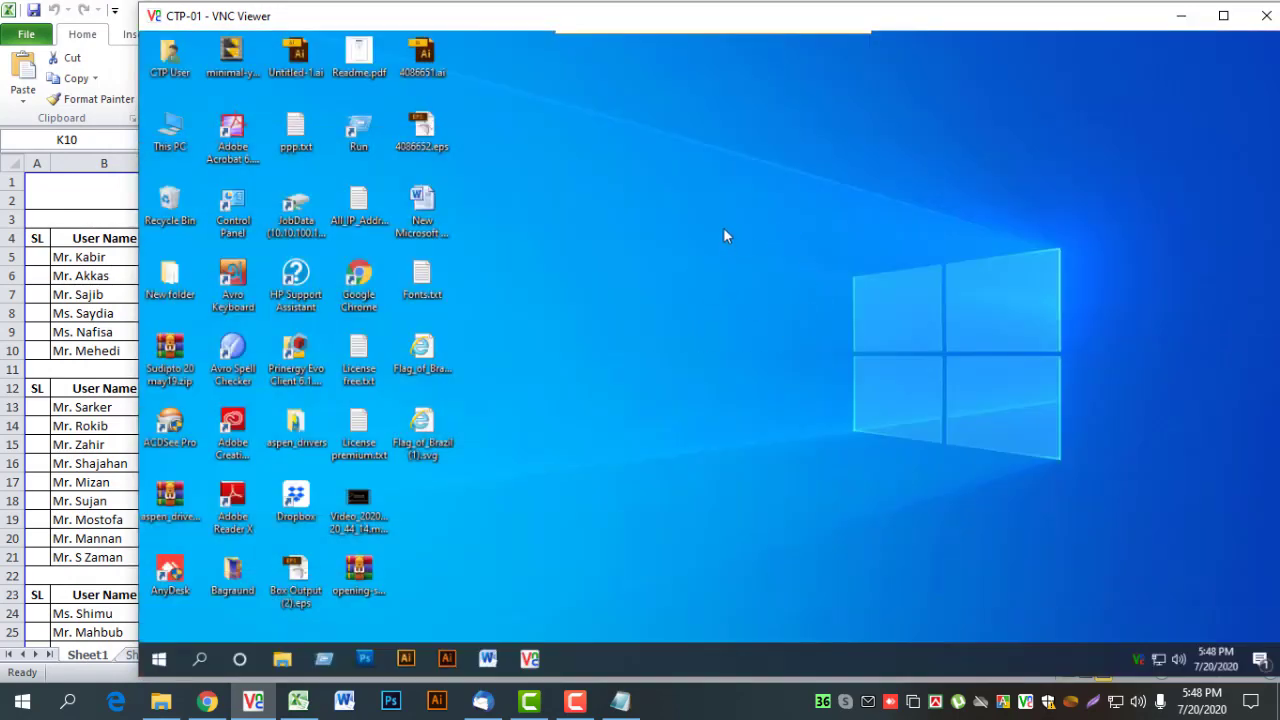
{"action": "right_click", "coordinate": [720, 226]}
{"action": "left_click", "coordinate": [765, 270]}
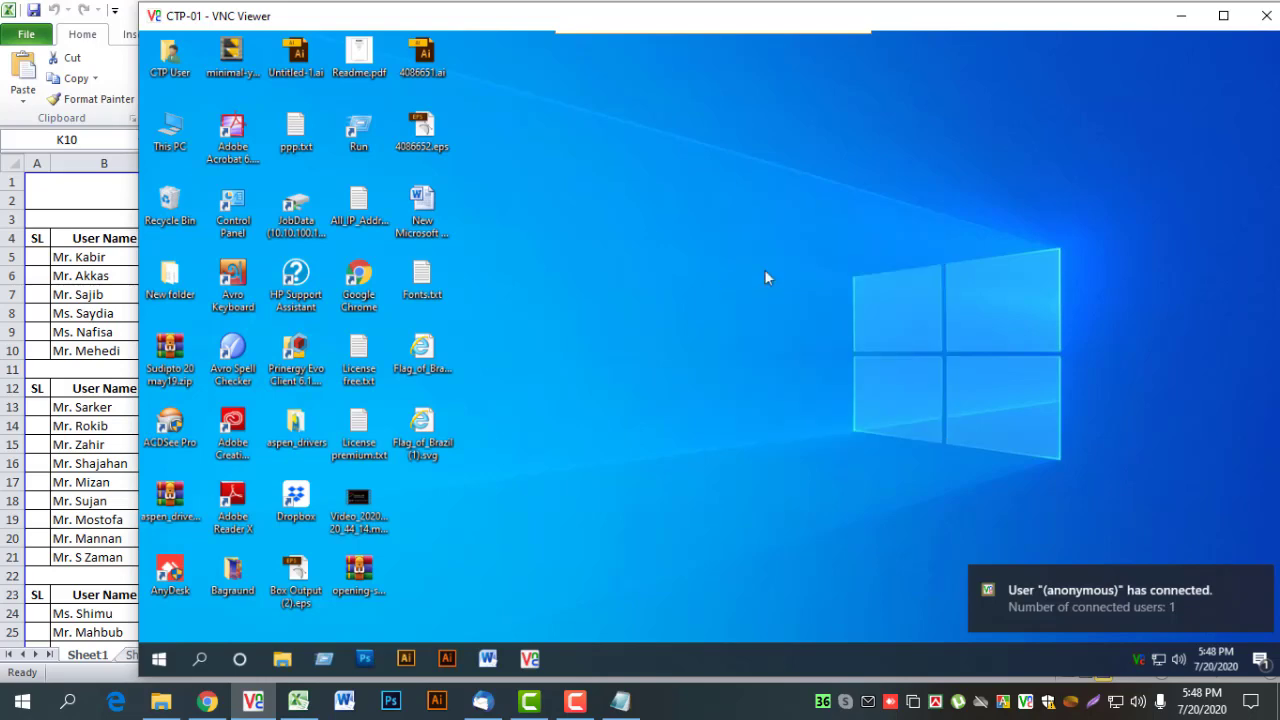
{"action": "double_click", "coordinate": [170, 128]}
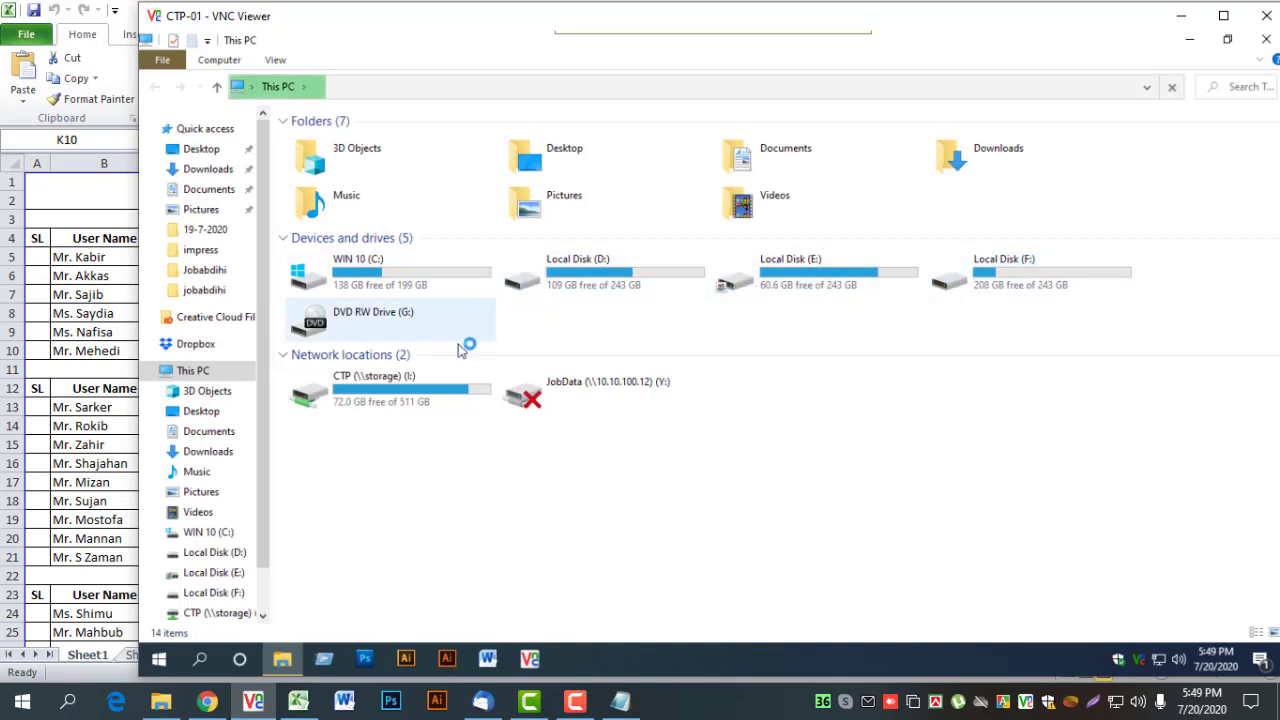
{"action": "left_click", "coordinate": [1267, 41]}
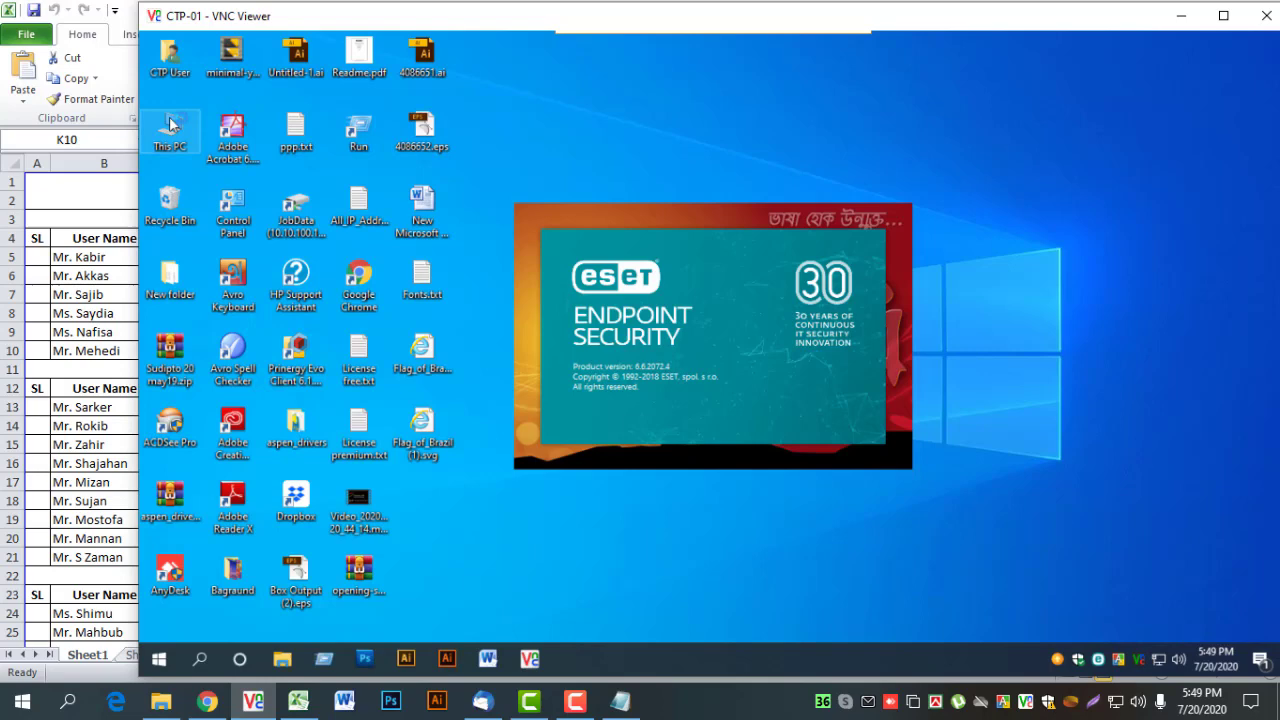
{"action": "right_click", "coordinate": [170, 123]}
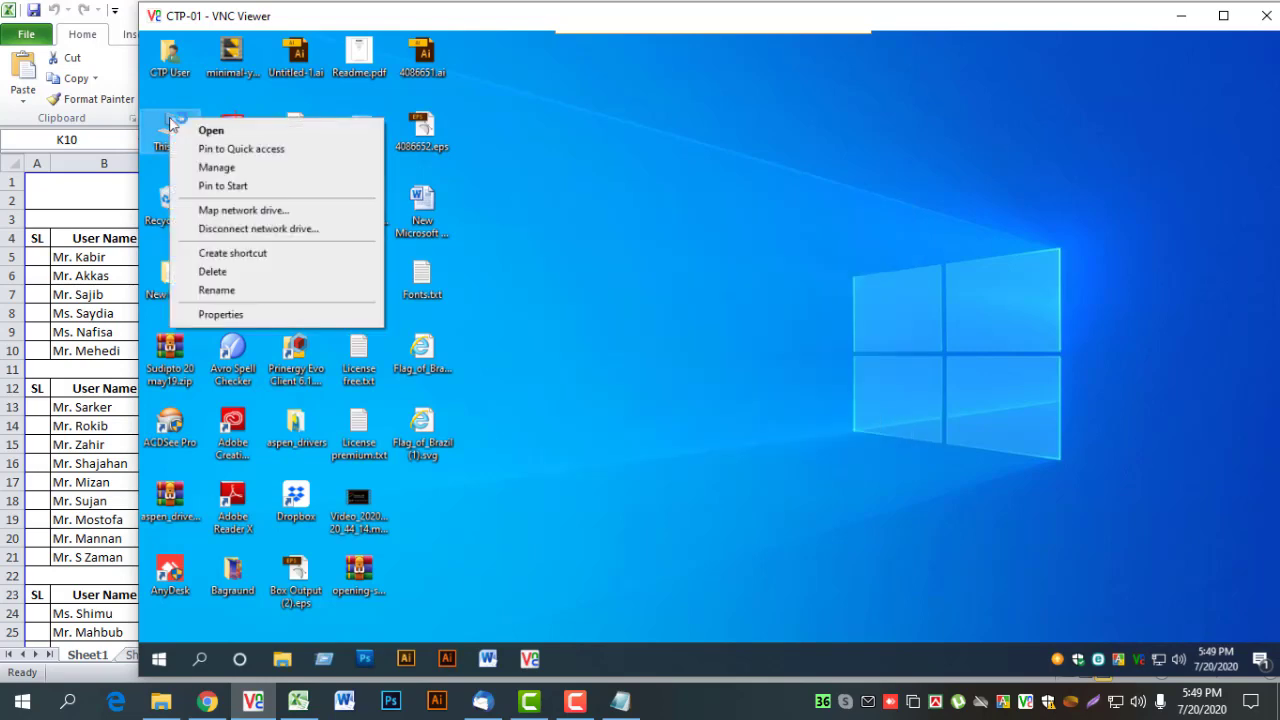
{"action": "left_click", "coordinate": [256, 316]}
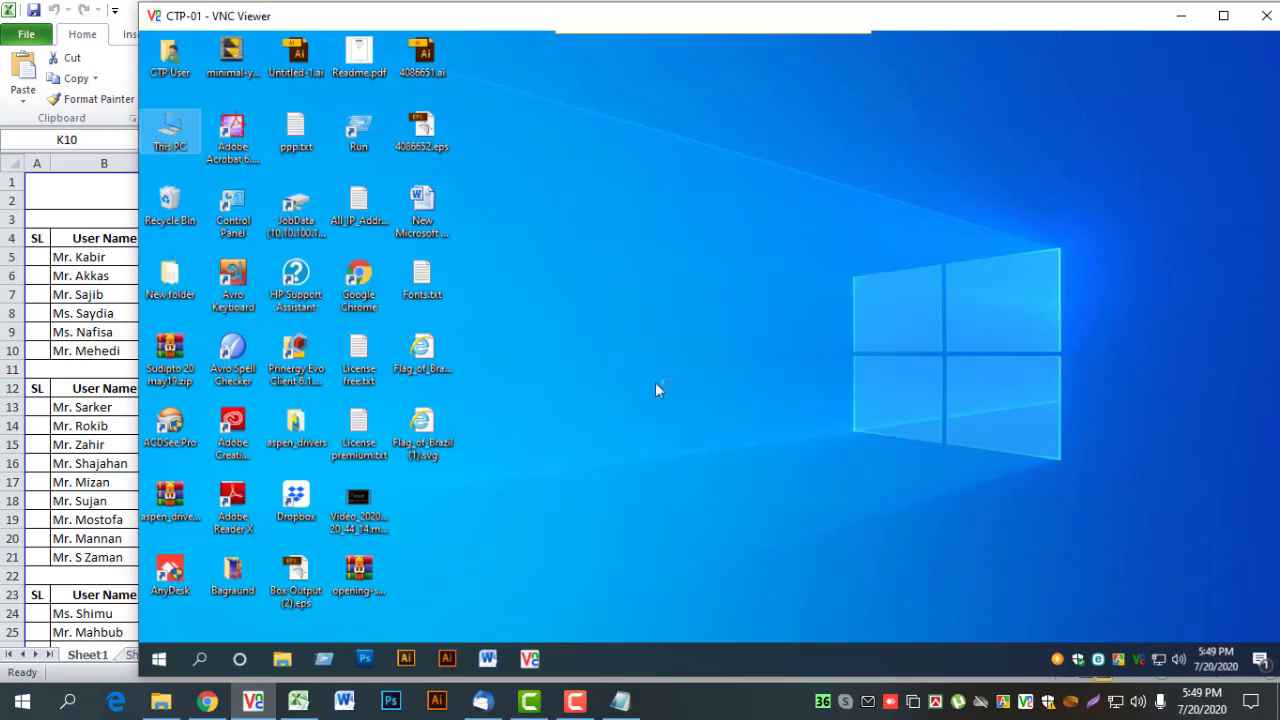
{"action": "left_click", "coordinate": [655, 418]}
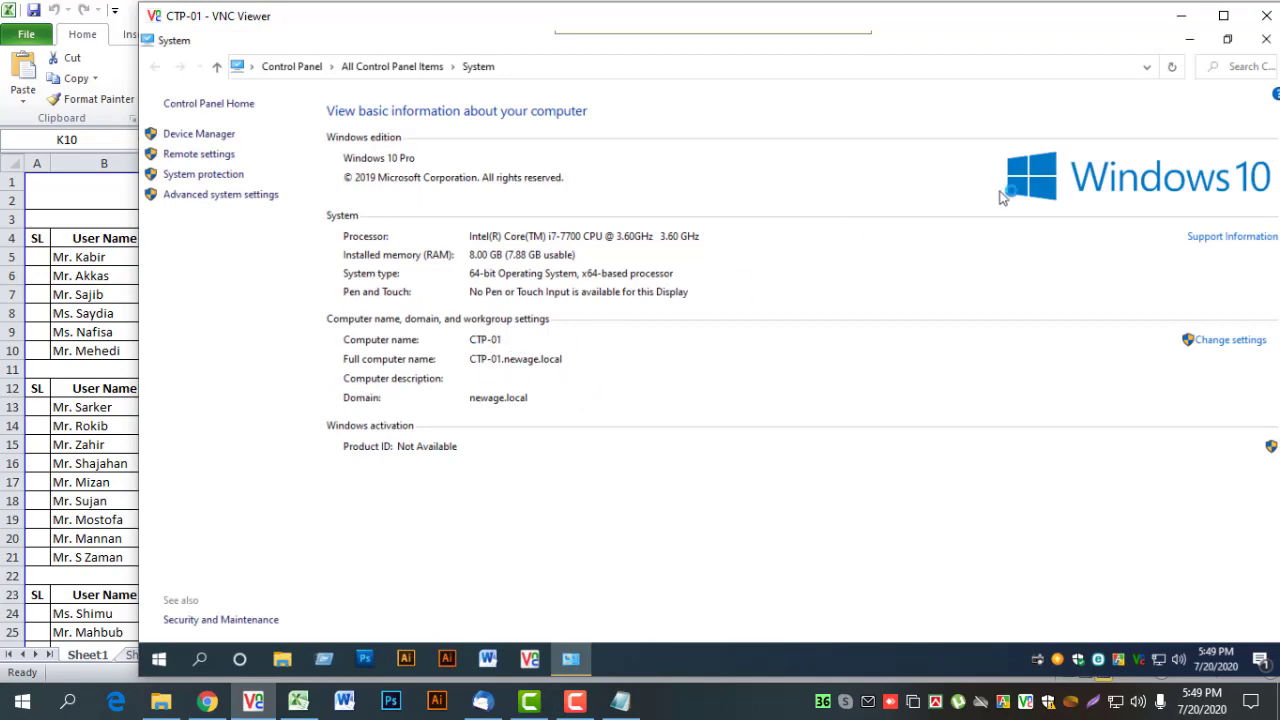
{"action": "left_click", "coordinate": [1266, 38]}
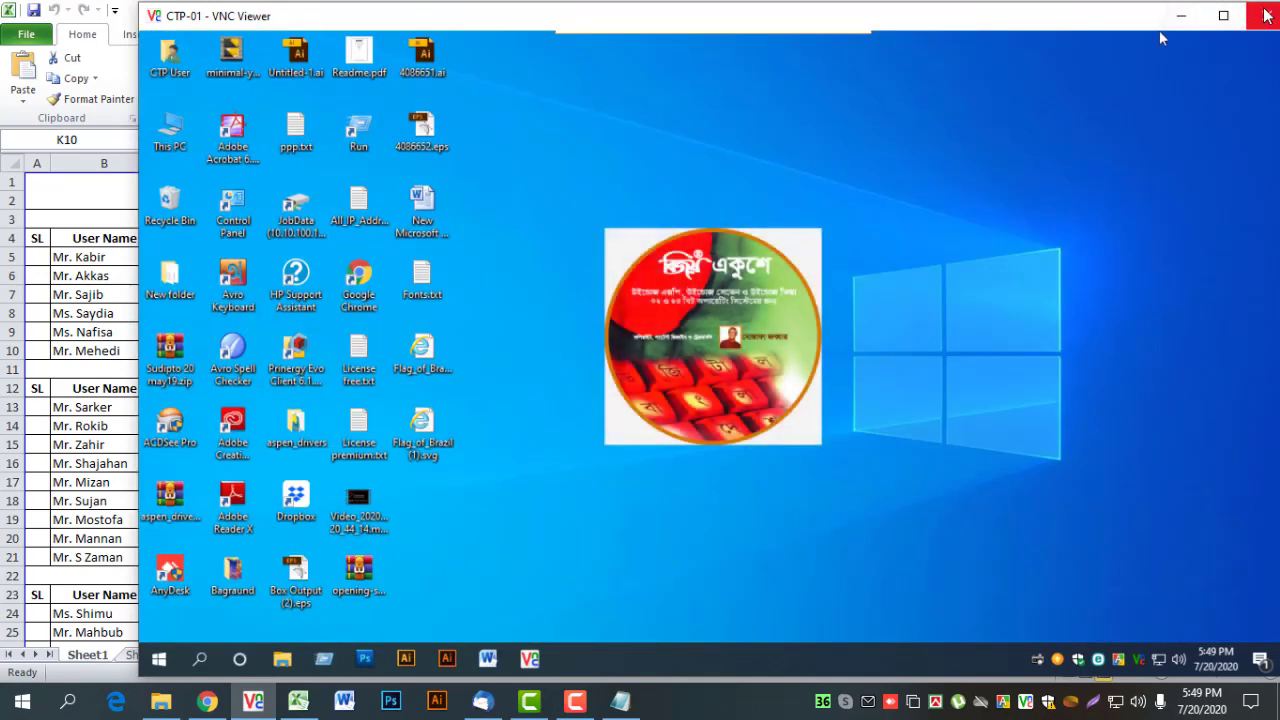
- Close the current remote session and relaunch VNC Viewer from the RealVNC Start menu group
{"action": "left_click_drag", "start_coordinate": [984, 20], "coordinate": [910, 19]}
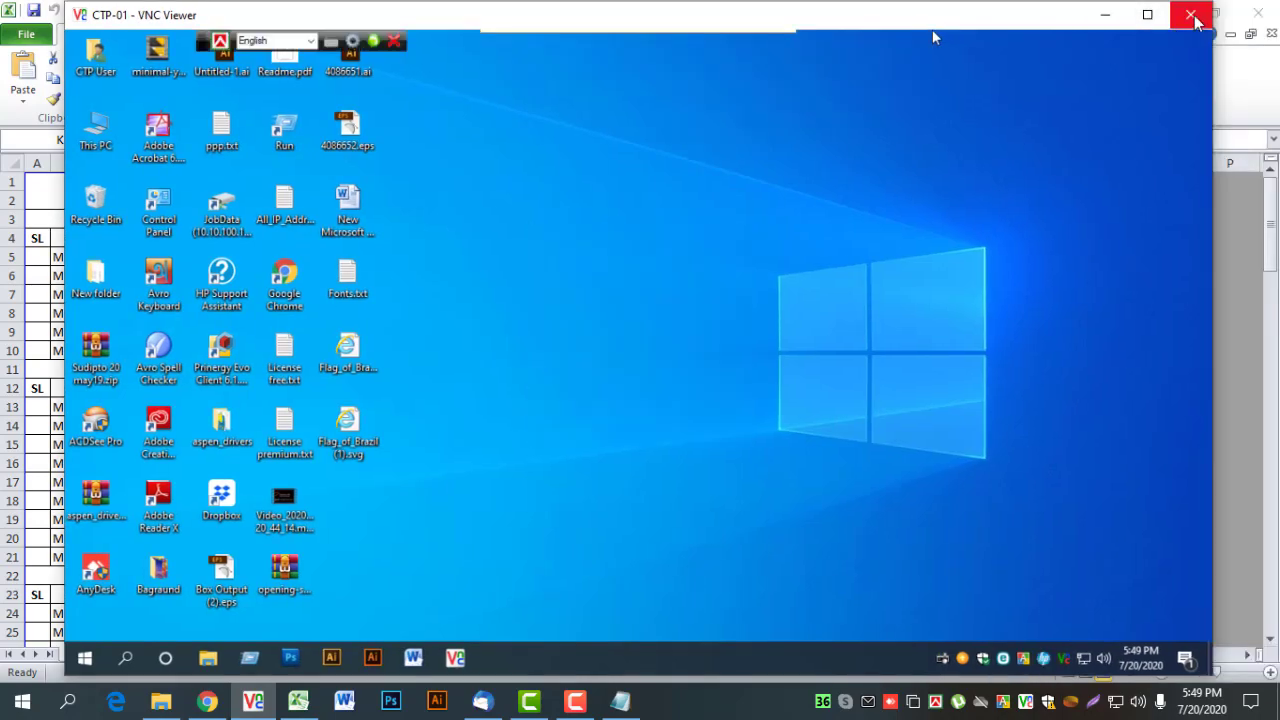
{"action": "left_click", "coordinate": [1192, 16]}
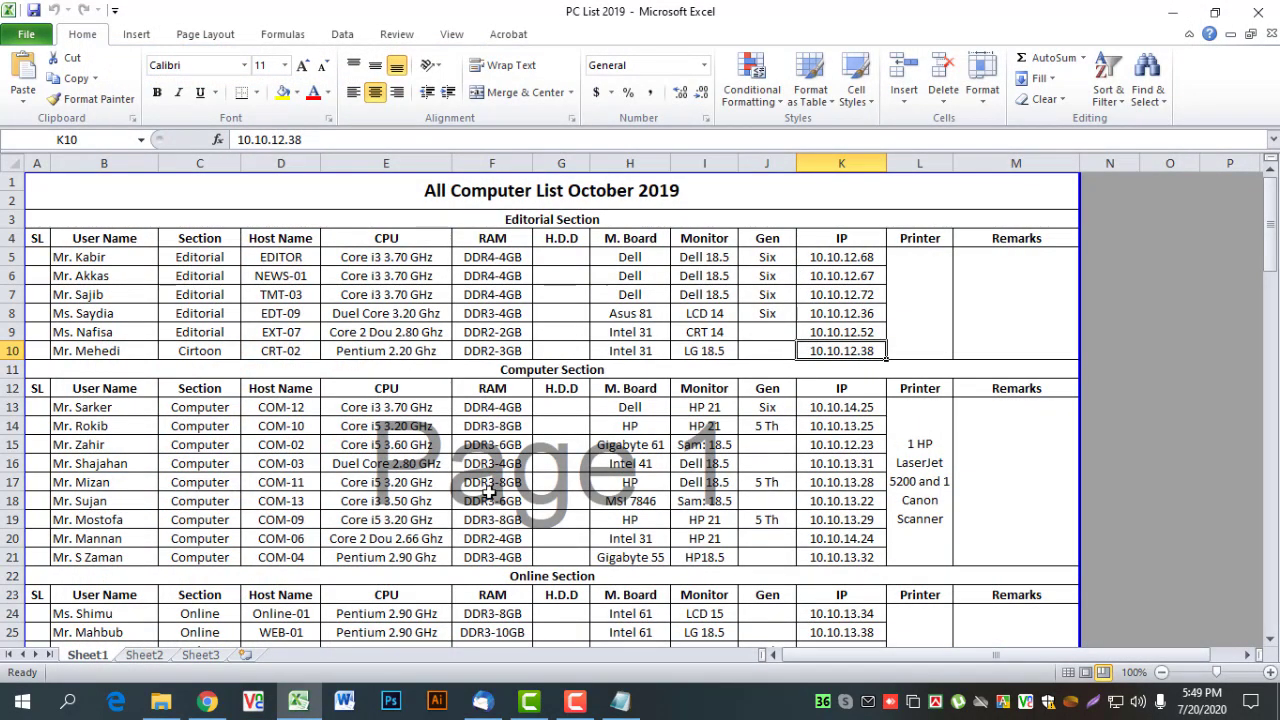
{"action": "left_click", "coordinate": [22, 701]}
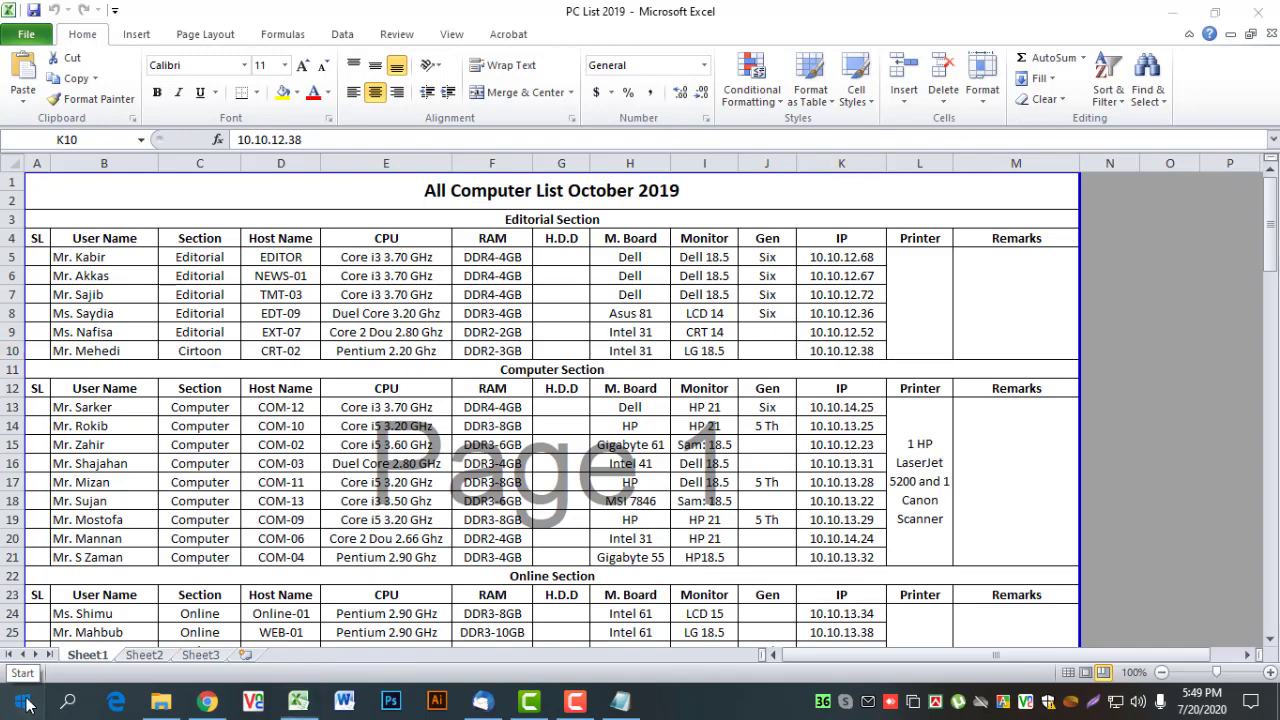
{"action": "scroll", "coordinate": [133, 494], "scroll_direction": "down", "scroll_amount": 15}
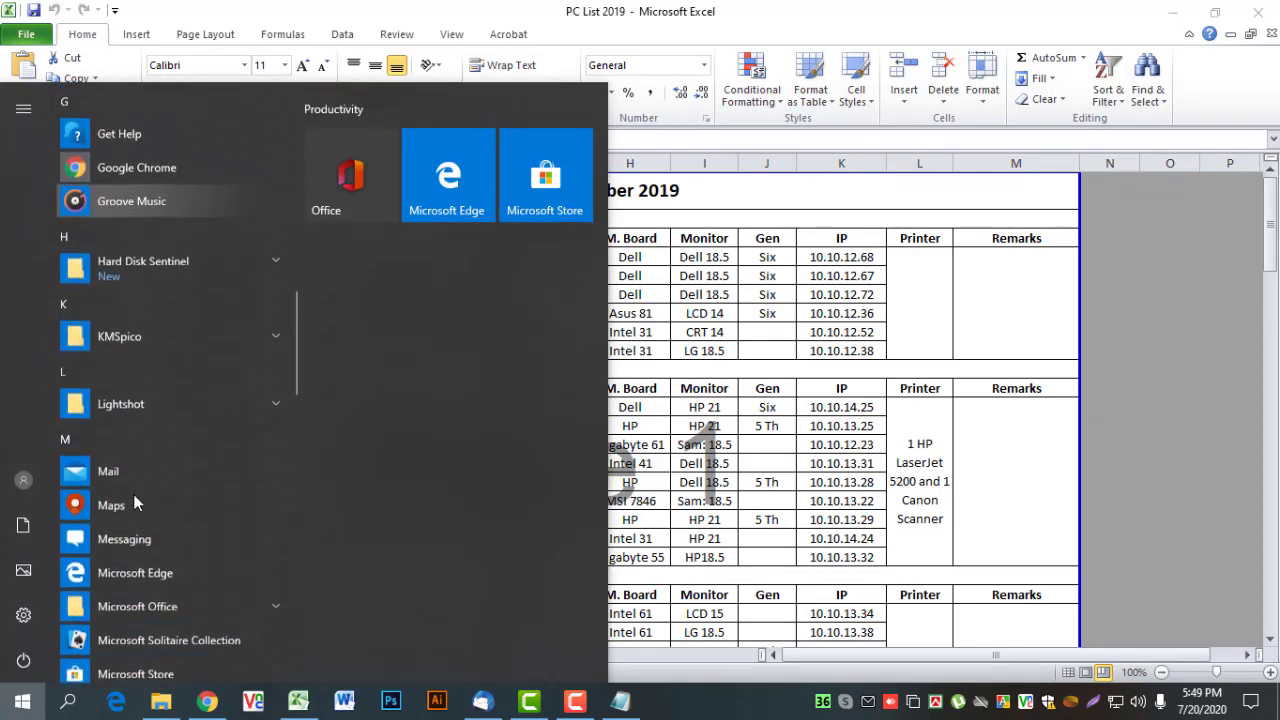
{"action": "scroll", "coordinate": [133, 494], "scroll_direction": "down", "scroll_amount": 10}
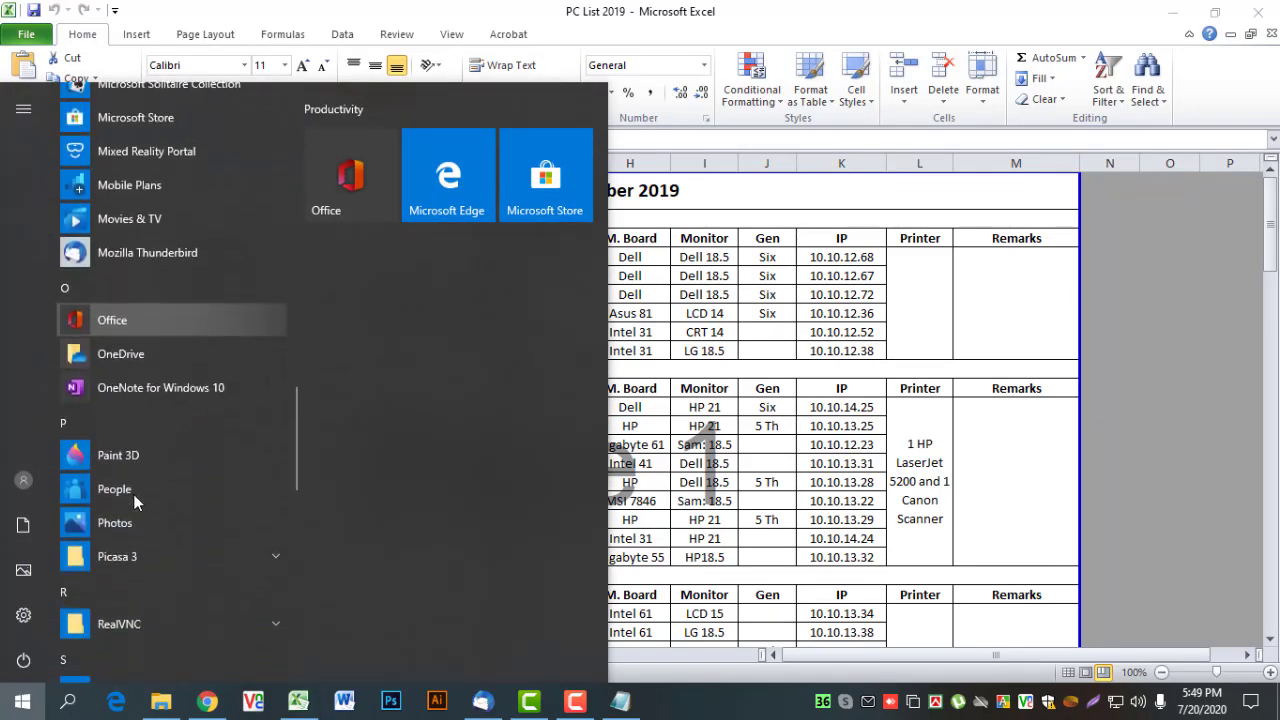
{"action": "left_click", "coordinate": [181, 450]}
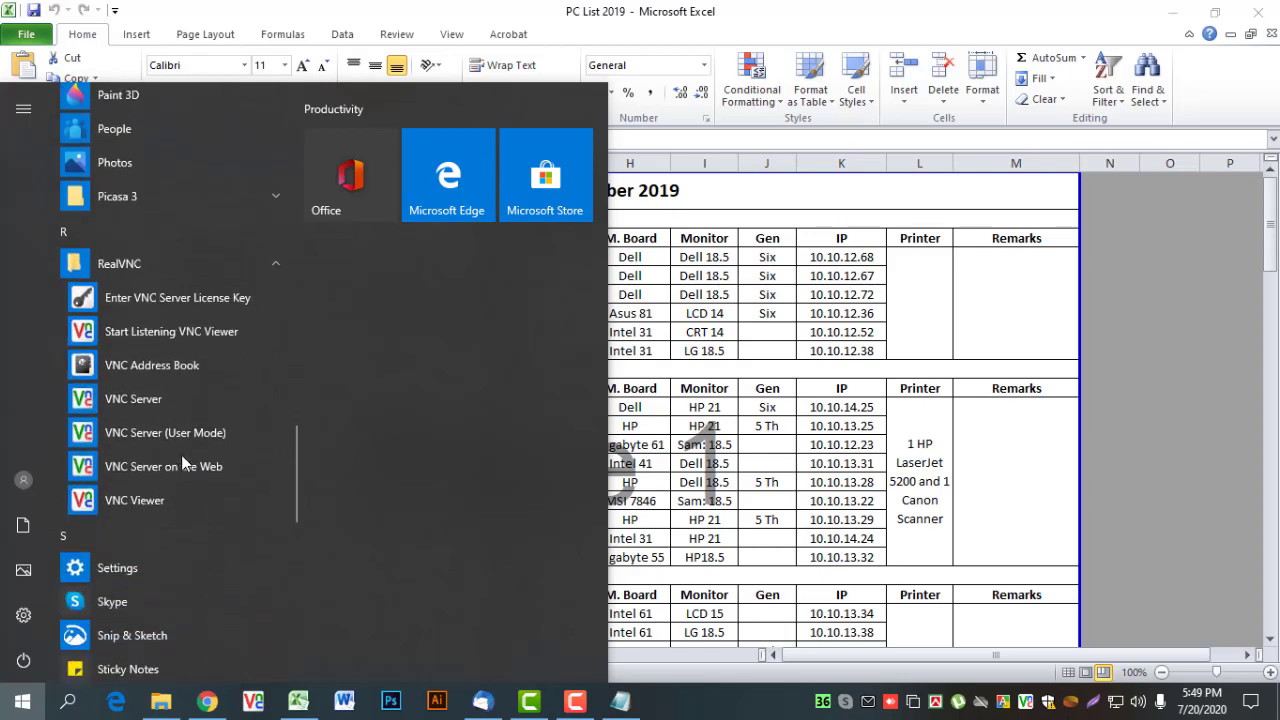
{"action": "left_click", "coordinate": [134, 500]}
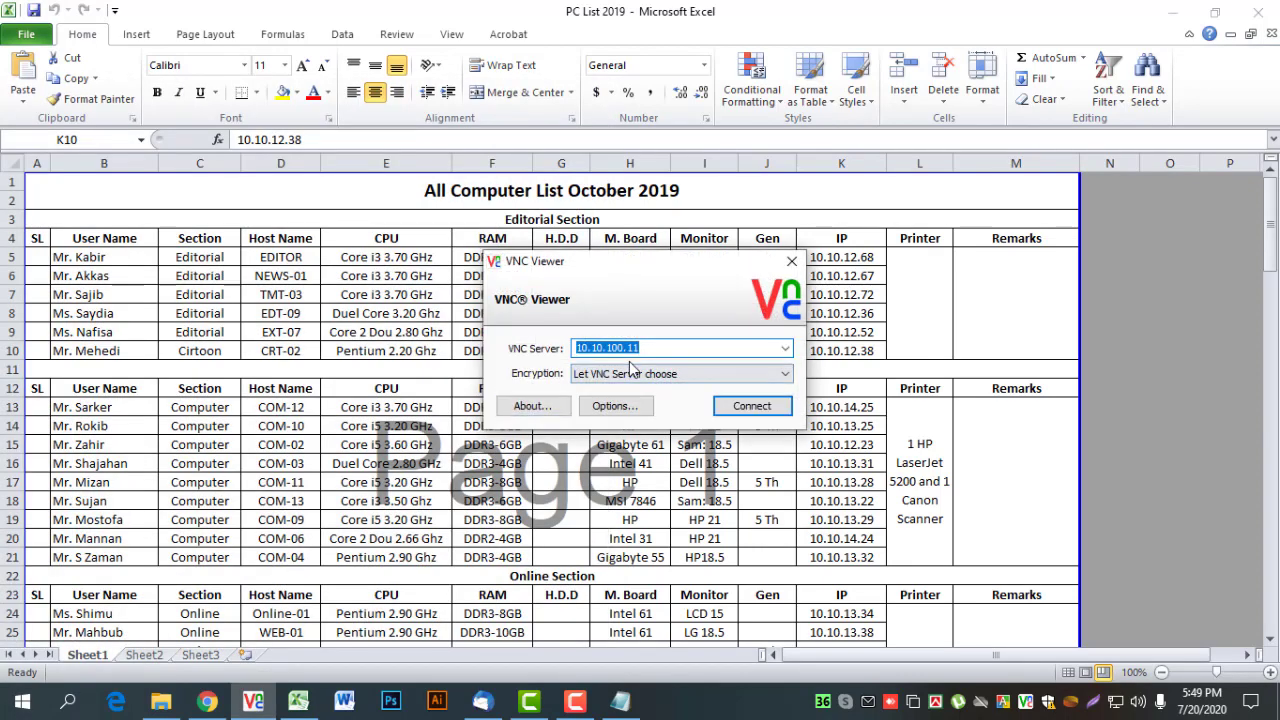
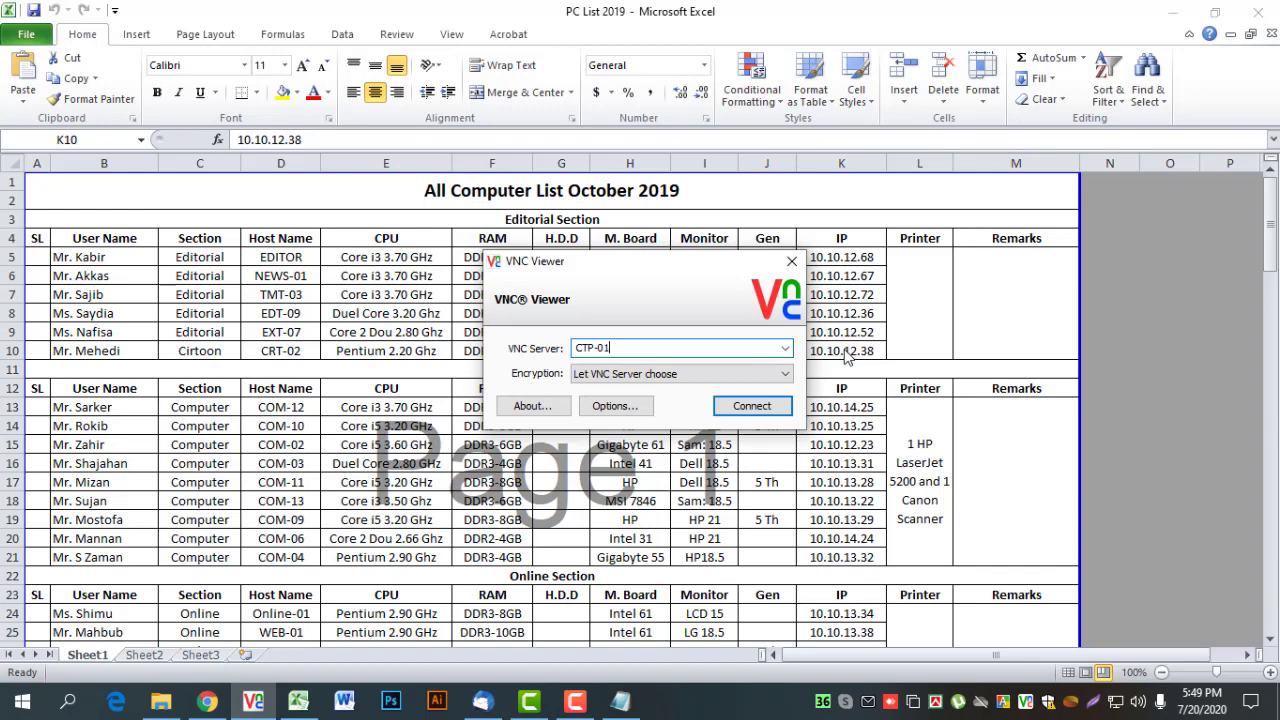
- Replace the server address with CTP-01 and go back to the PC List spreadsheet
{"action": "key", "text": "Tab"}
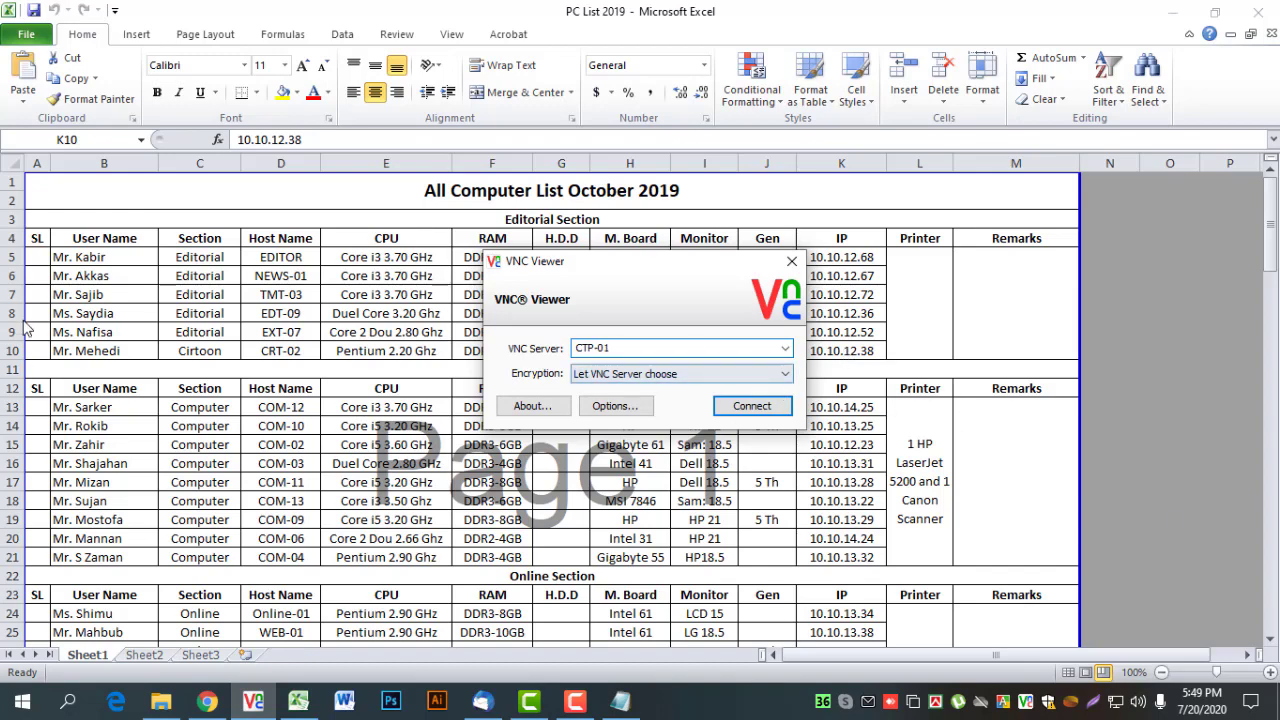
{"action": "key", "text": "Return"}
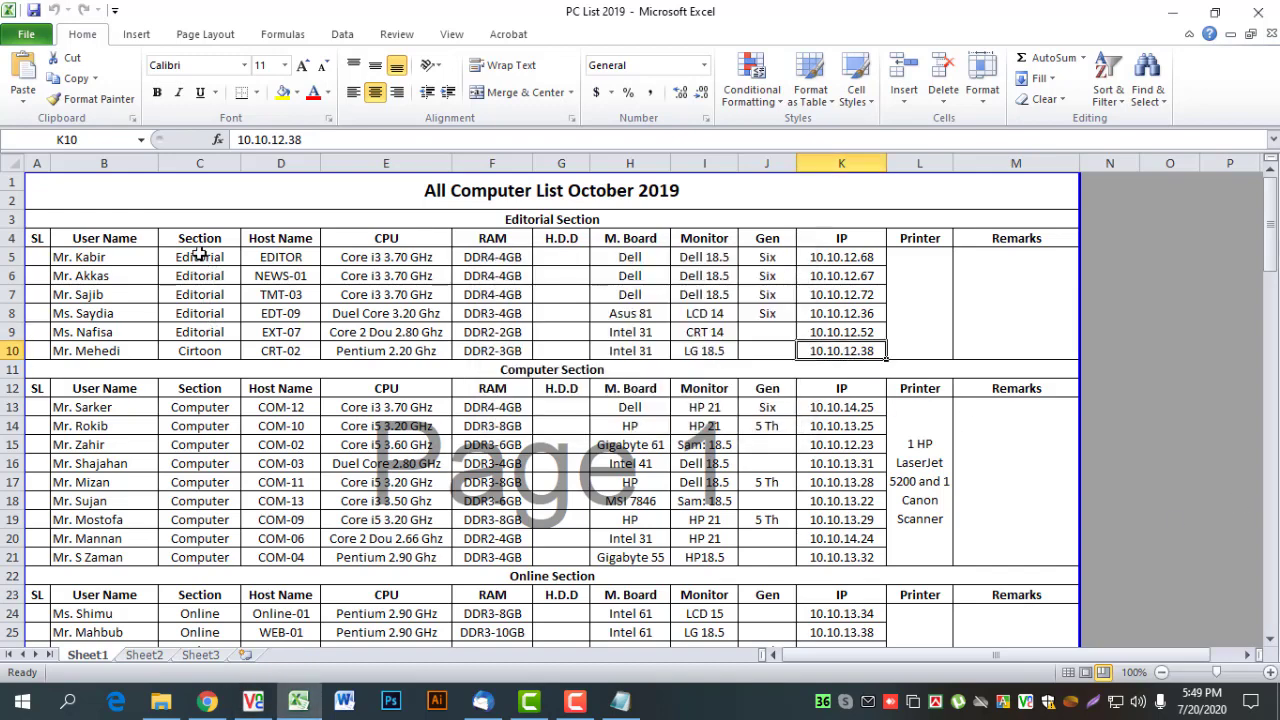
- Check the host names listed in column D, then bring back the VNC Viewer connection window
{"action": "left_click", "coordinate": [285, 258]}
{"action": "left_click", "coordinate": [287, 277]}
{"action": "left_click", "coordinate": [285, 294]}
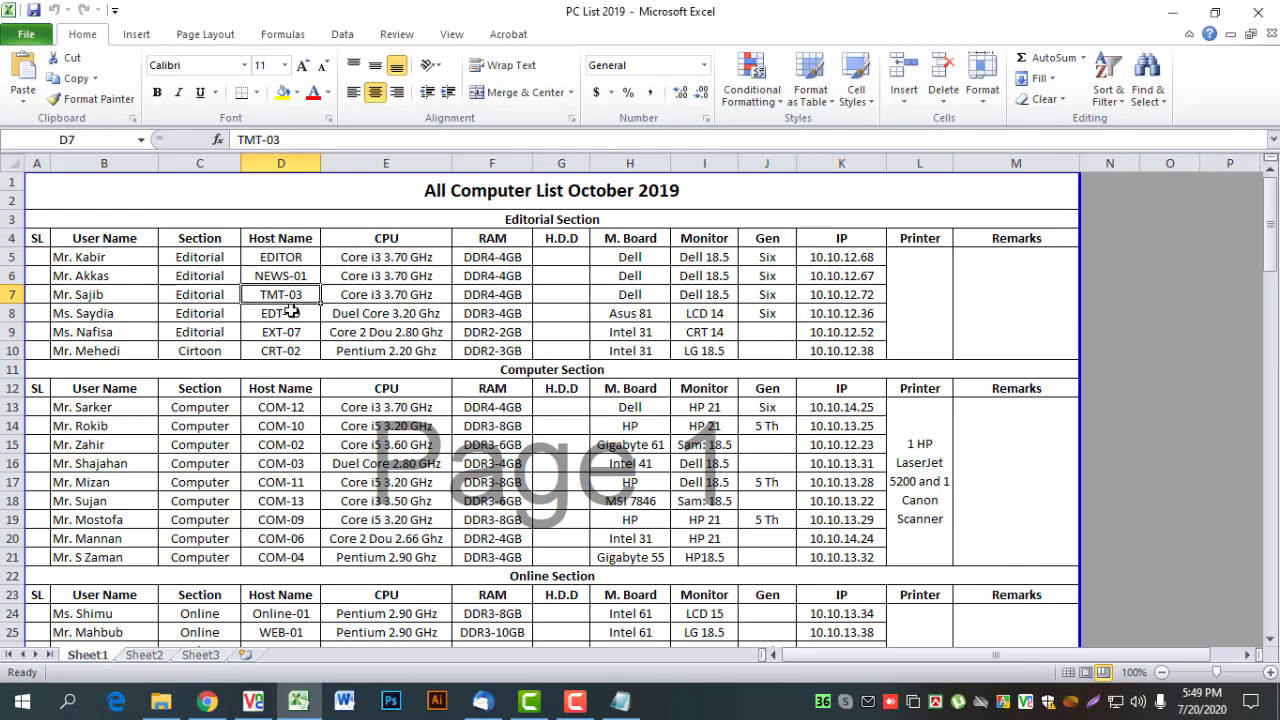
{"action": "left_click", "coordinate": [290, 312]}
{"action": "left_click", "coordinate": [289, 333]}
{"action": "left_click", "coordinate": [285, 354]}
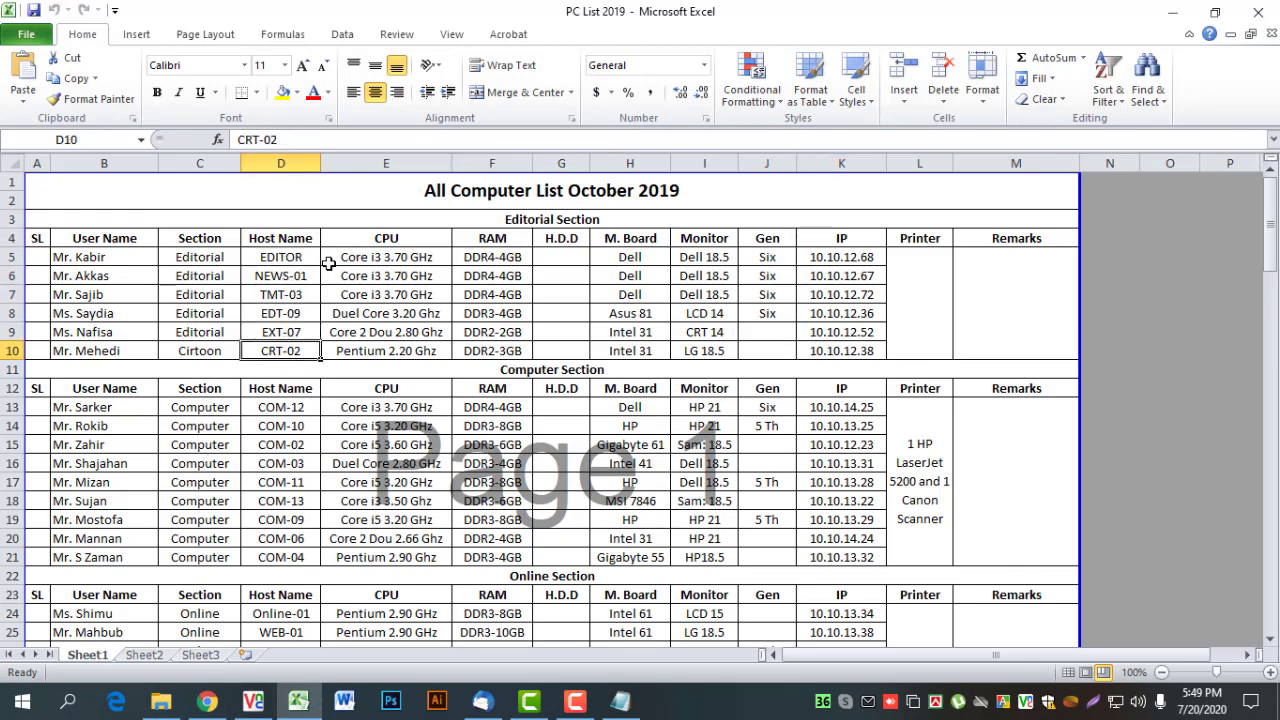
{"action": "left_click", "coordinate": [252, 701]}
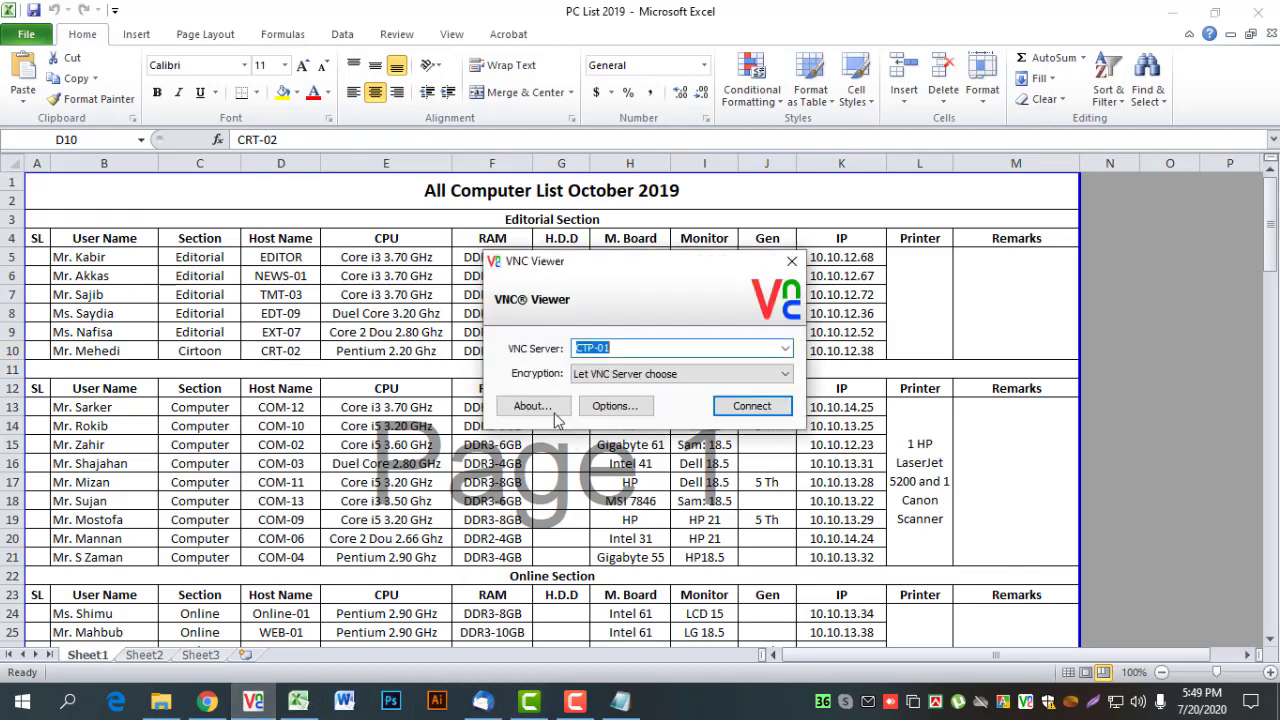
- Connect to CTP-01, accept its unverified signature, log in, refresh and leave full screen
{"action": "left_click", "coordinate": [750, 408]}
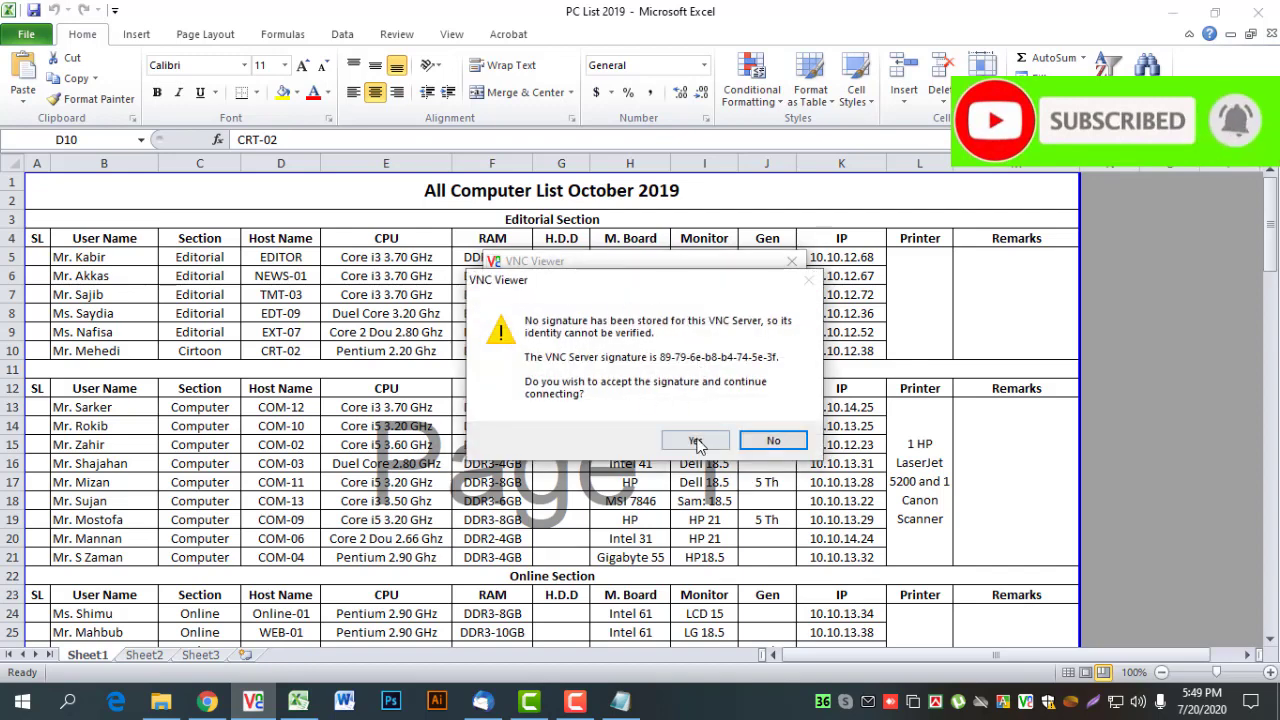
{"action": "left_click", "coordinate": [695, 440]}
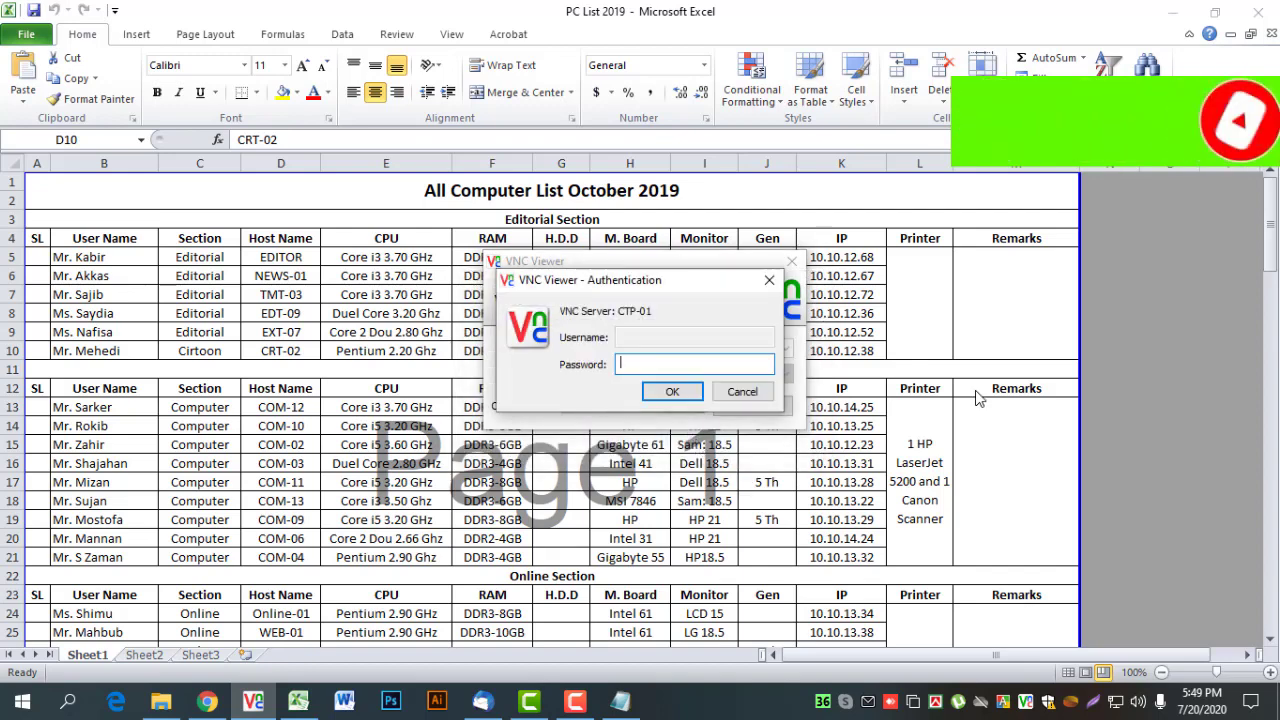
{"action": "type", "text": "****"}
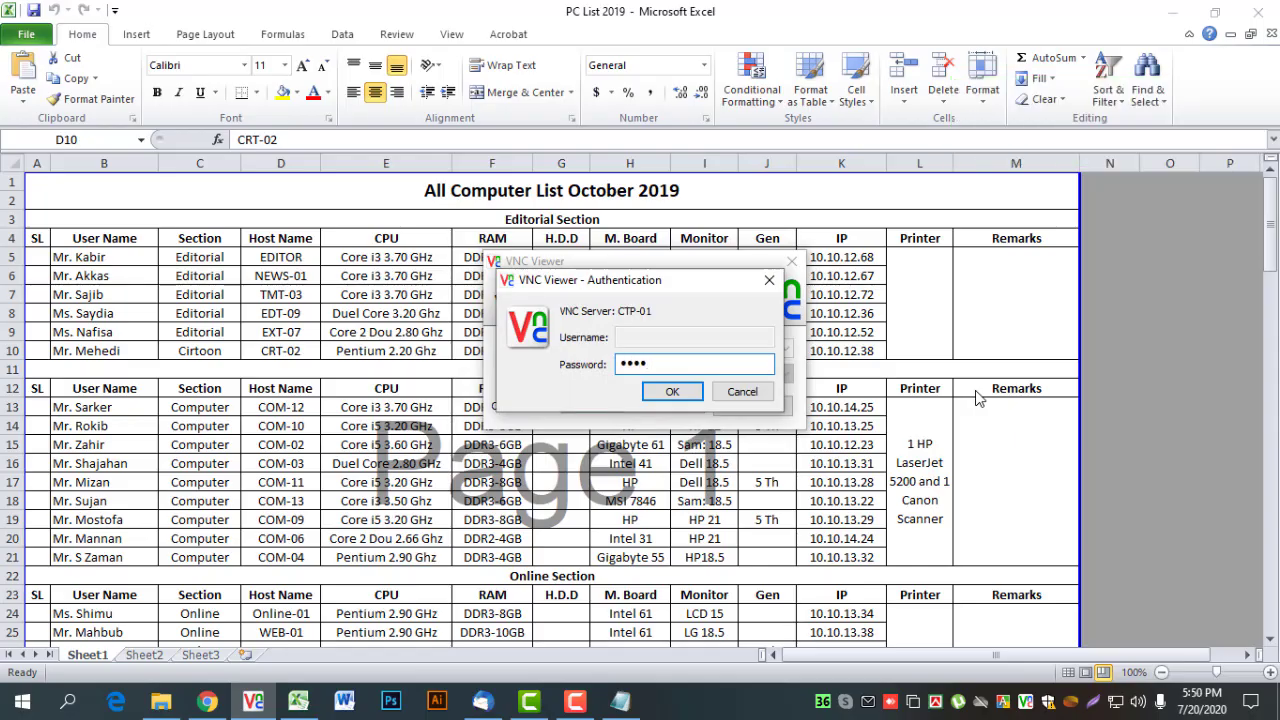
{"action": "key", "text": "Return"}
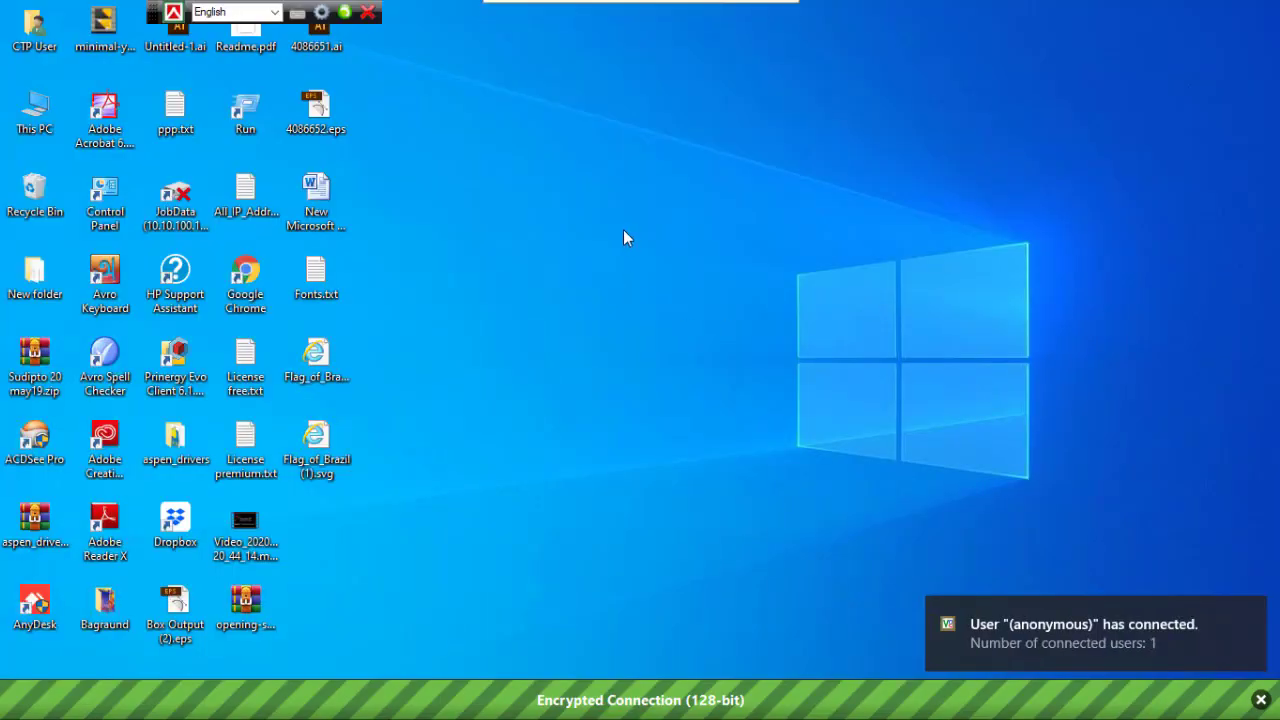
{"action": "right_click", "coordinate": [591, 233]}
{"action": "left_click", "coordinate": [640, 285]}
{"action": "left_click", "coordinate": [619, 18]}
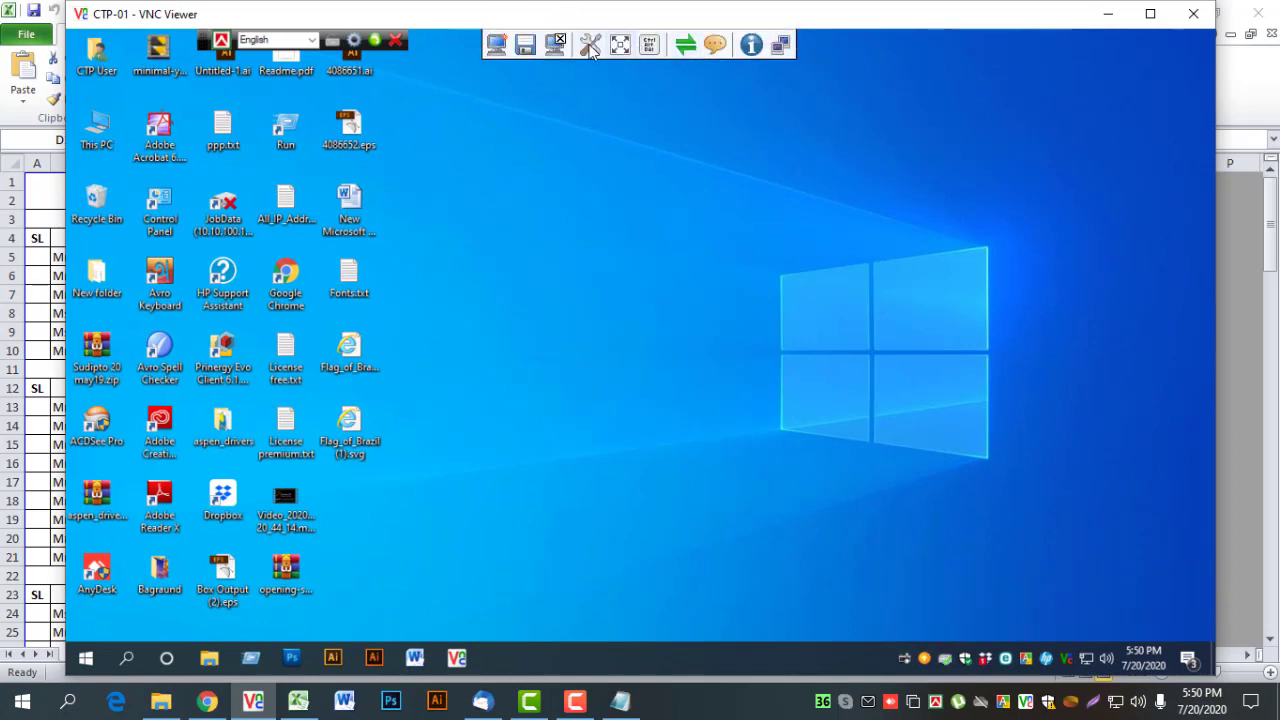
- Browse the Advanced and Basic pages of the viewer Options and close them with OK
{"action": "left_click", "coordinate": [590, 46]}
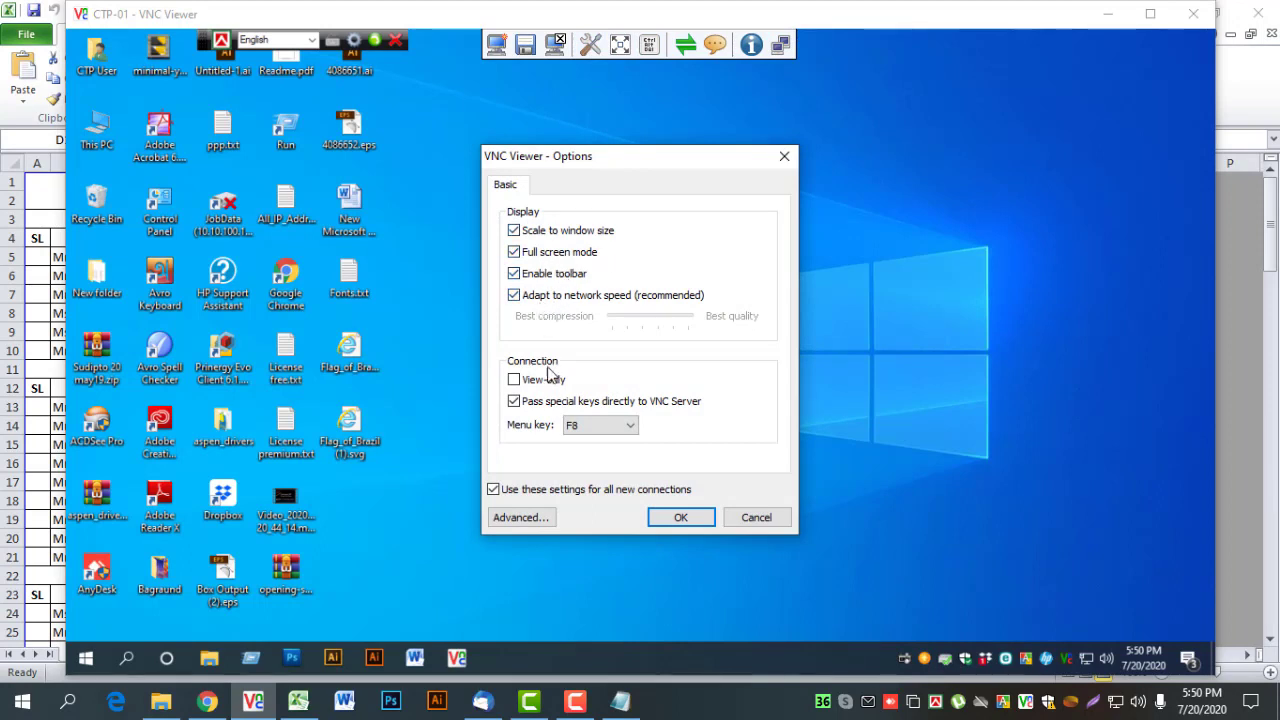
{"action": "left_click", "coordinate": [521, 517]}
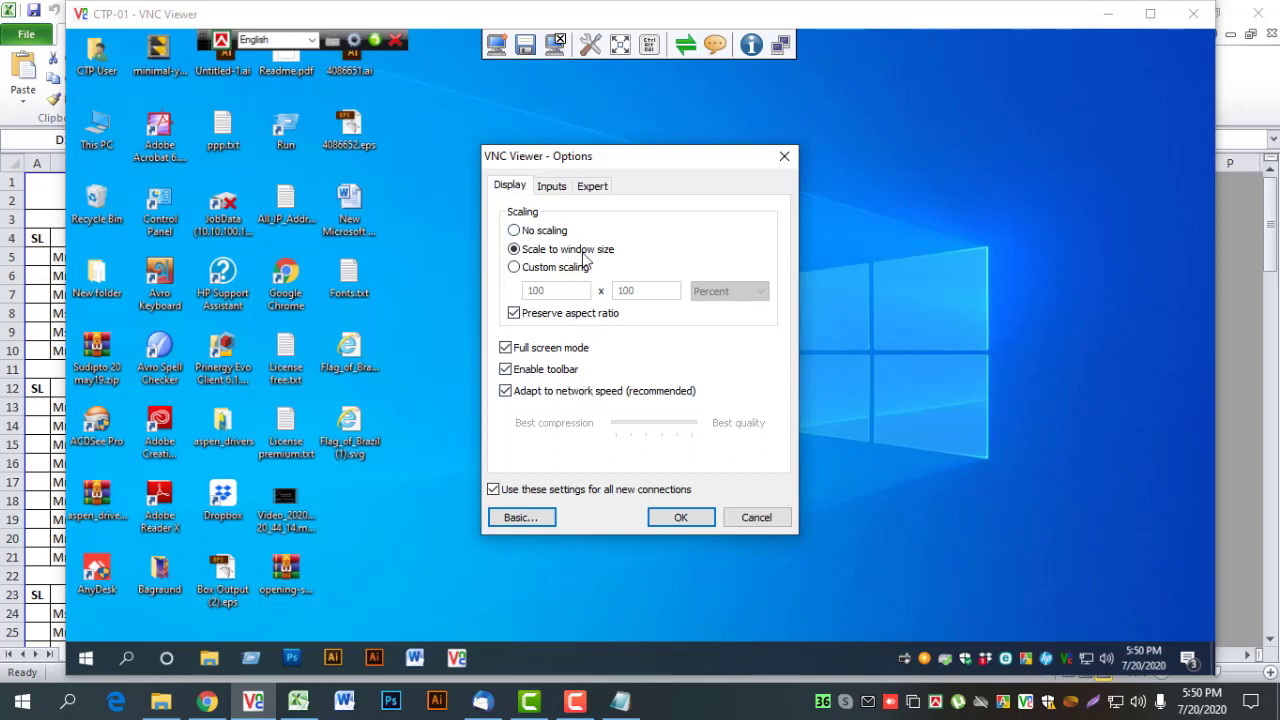
{"action": "left_click", "coordinate": [521, 517]}
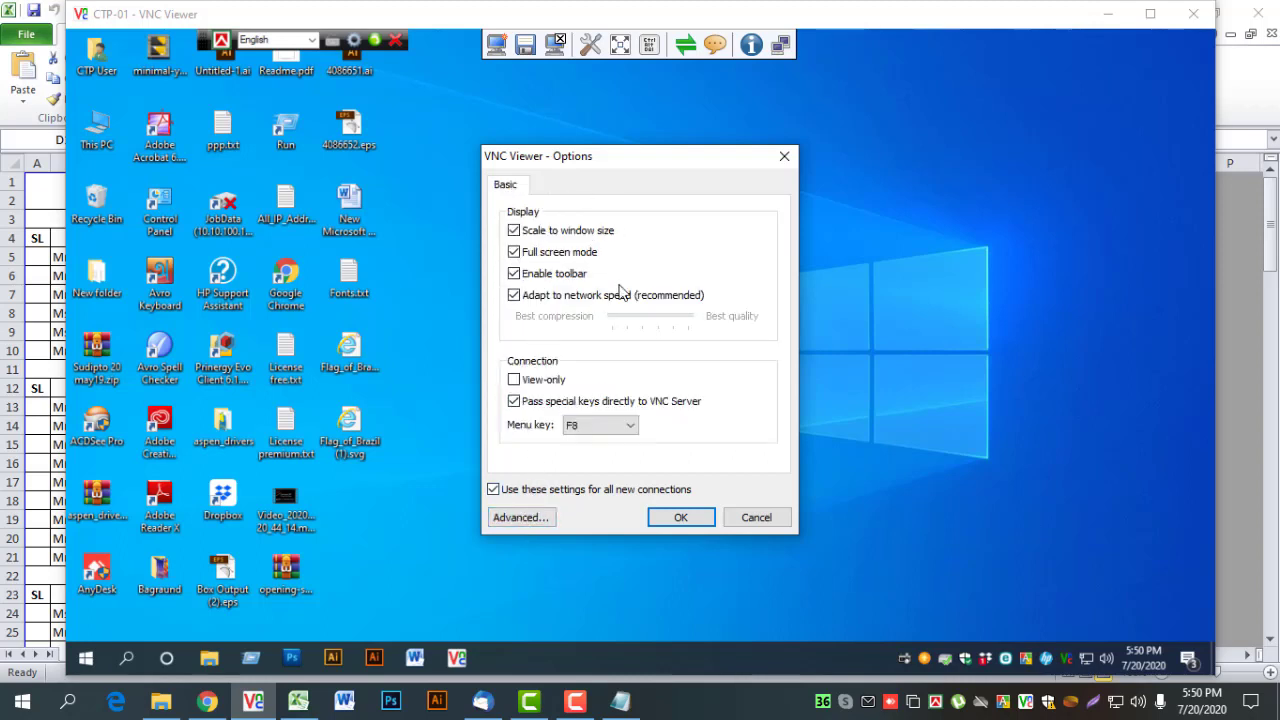
{"action": "left_click", "coordinate": [681, 518]}
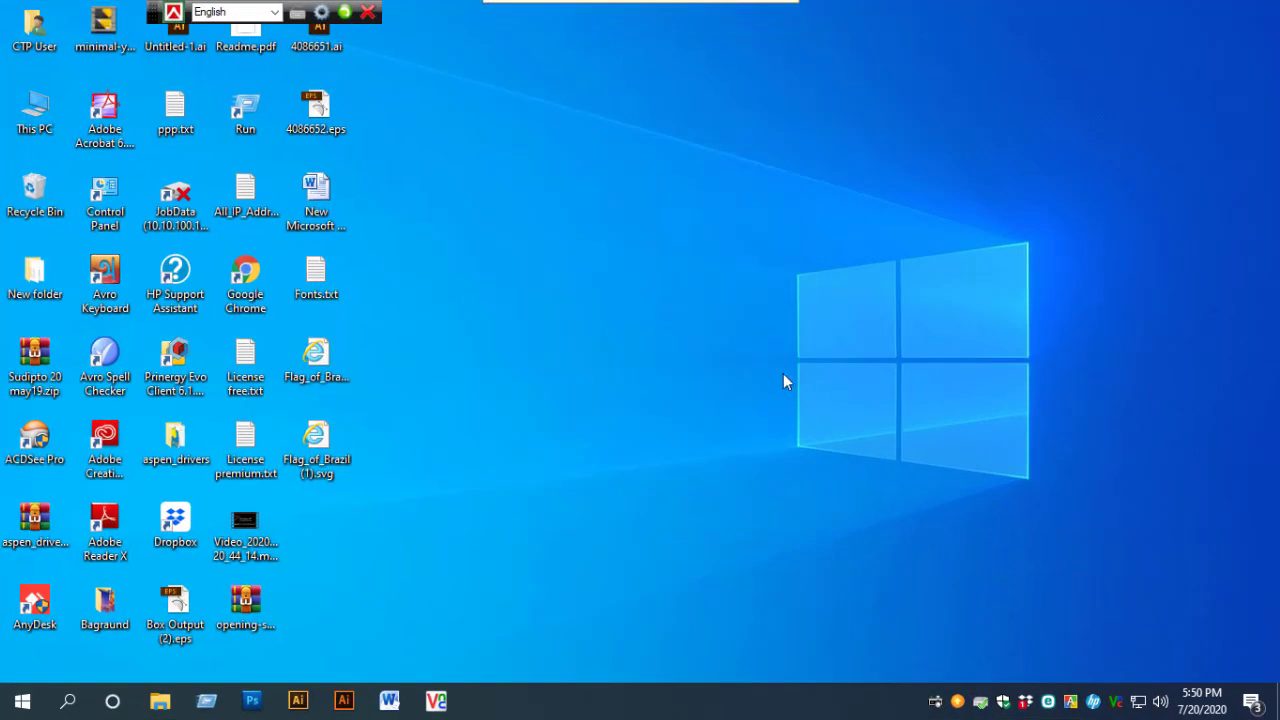
- Leave full screen and restart CTP-01 from its Start menu Power options
{"action": "right_click", "coordinate": [638, 194]}
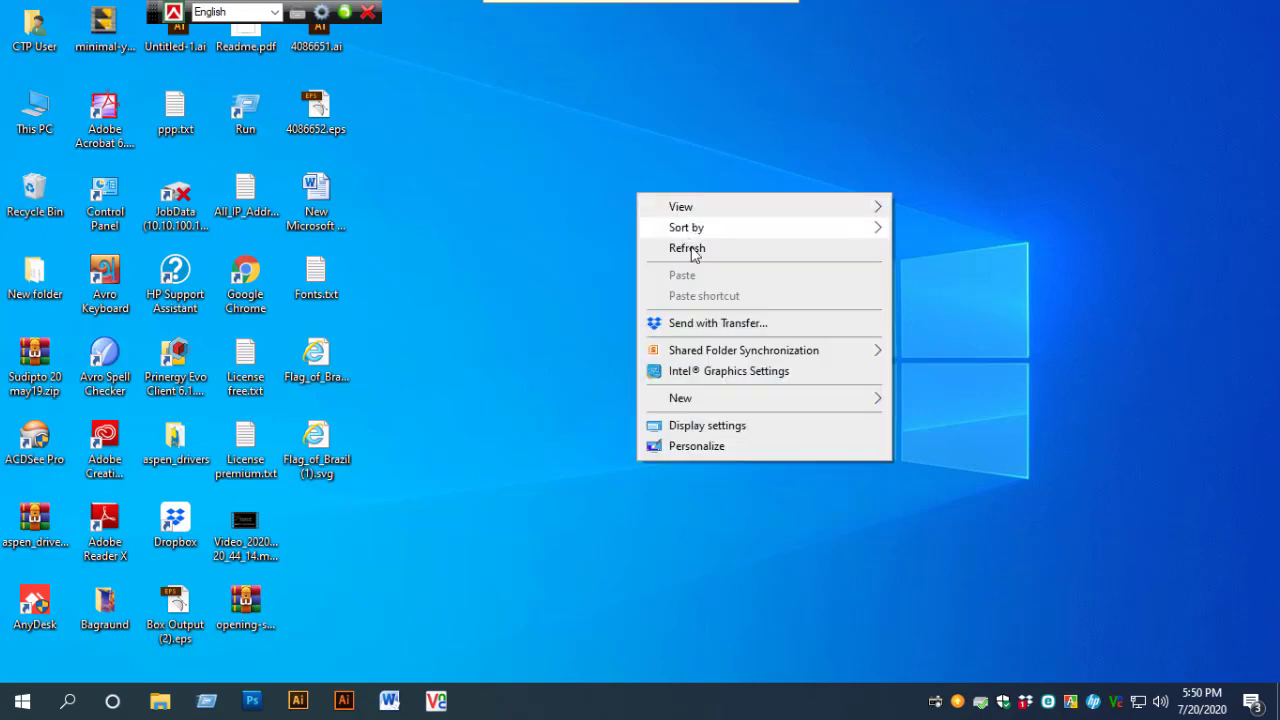
{"action": "left_click", "coordinate": [627, 8]}
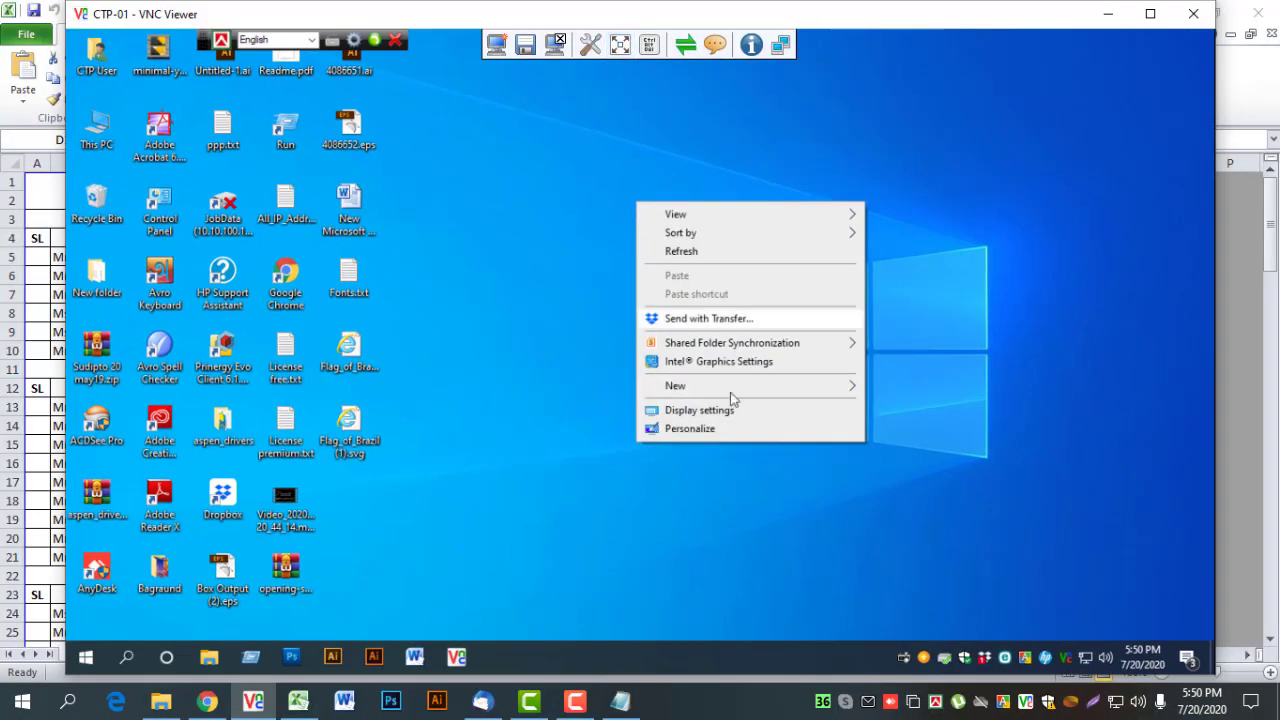
{"action": "left_click", "coordinate": [574, 341]}
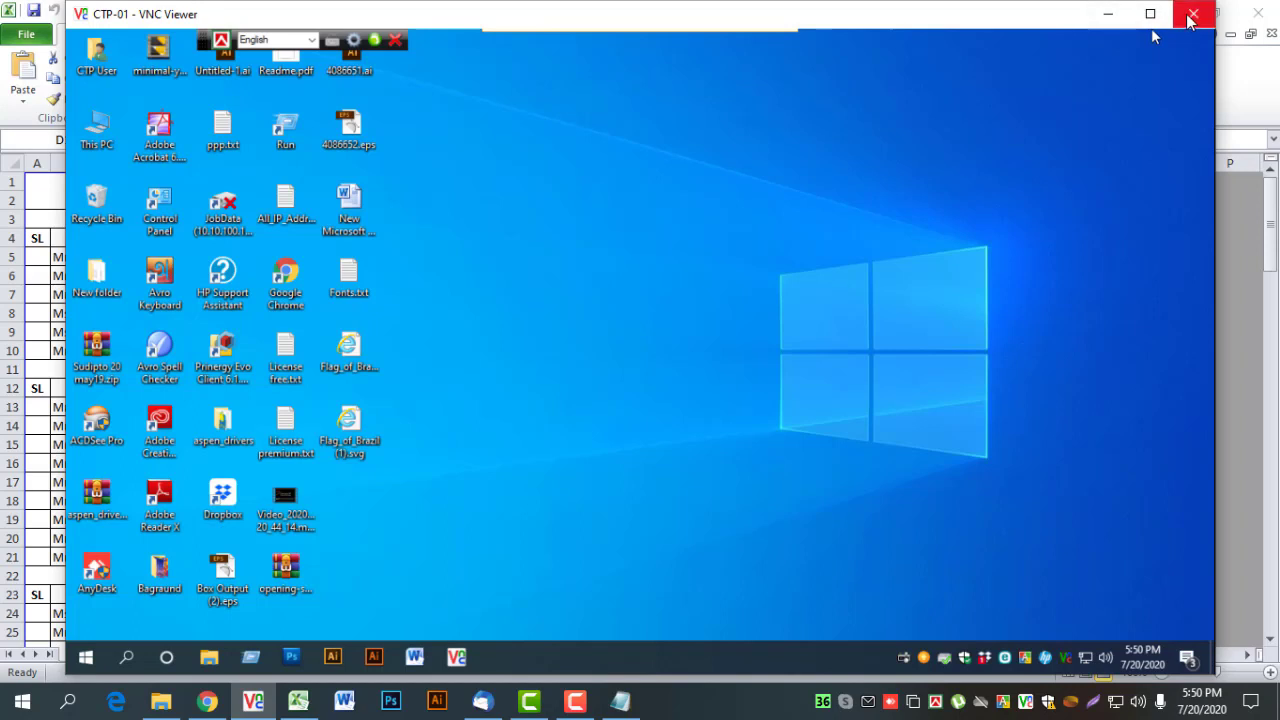
{"action": "left_click", "coordinate": [90, 650]}
{"action": "left_click", "coordinate": [90, 621]}
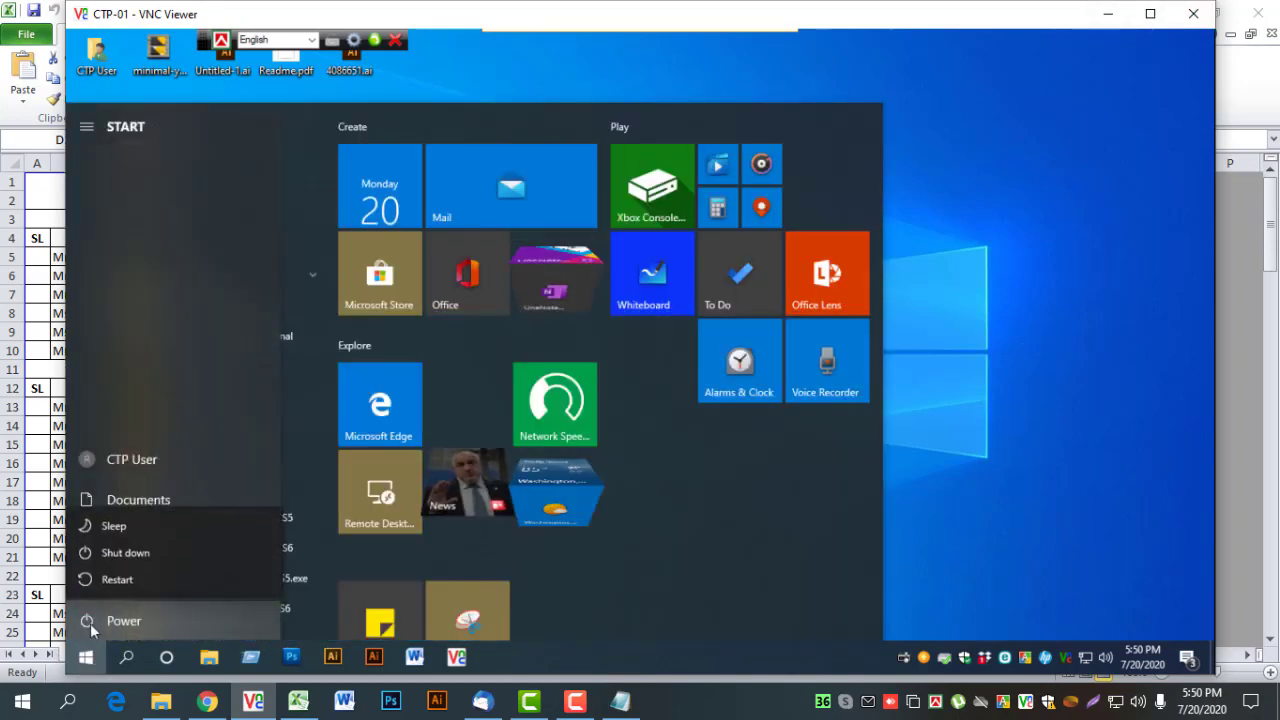
{"action": "left_click", "coordinate": [130, 551]}
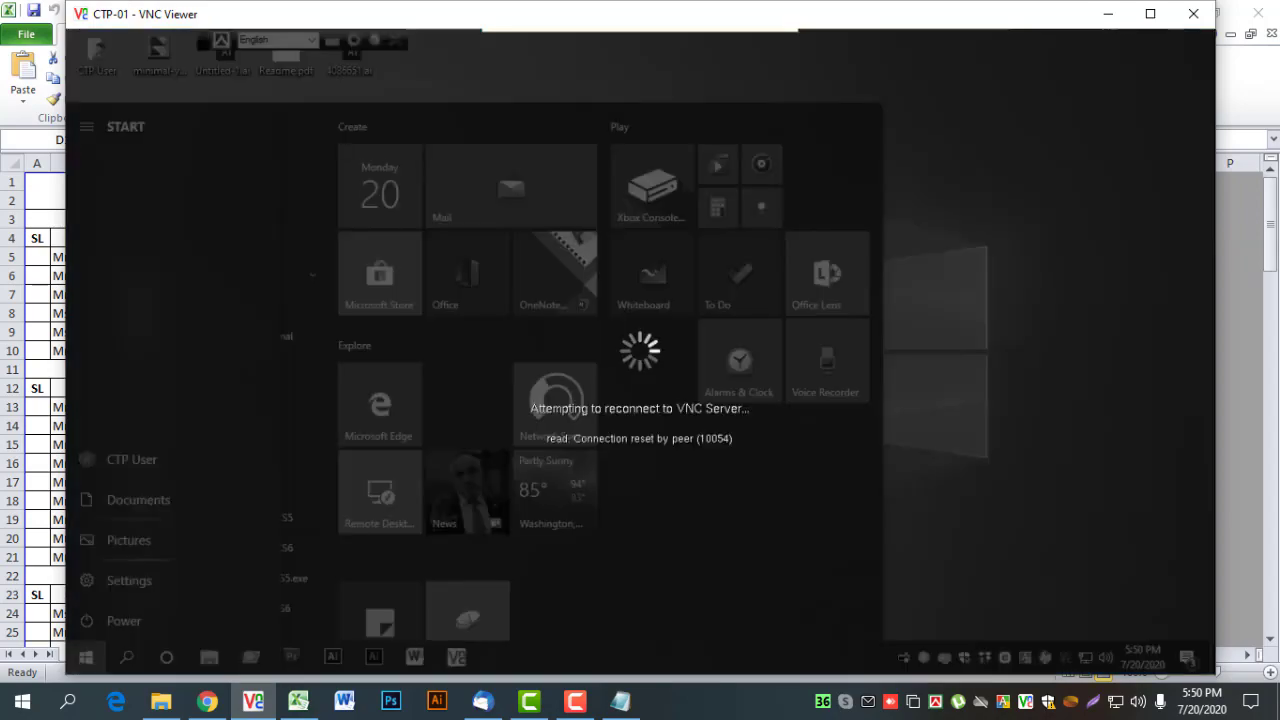